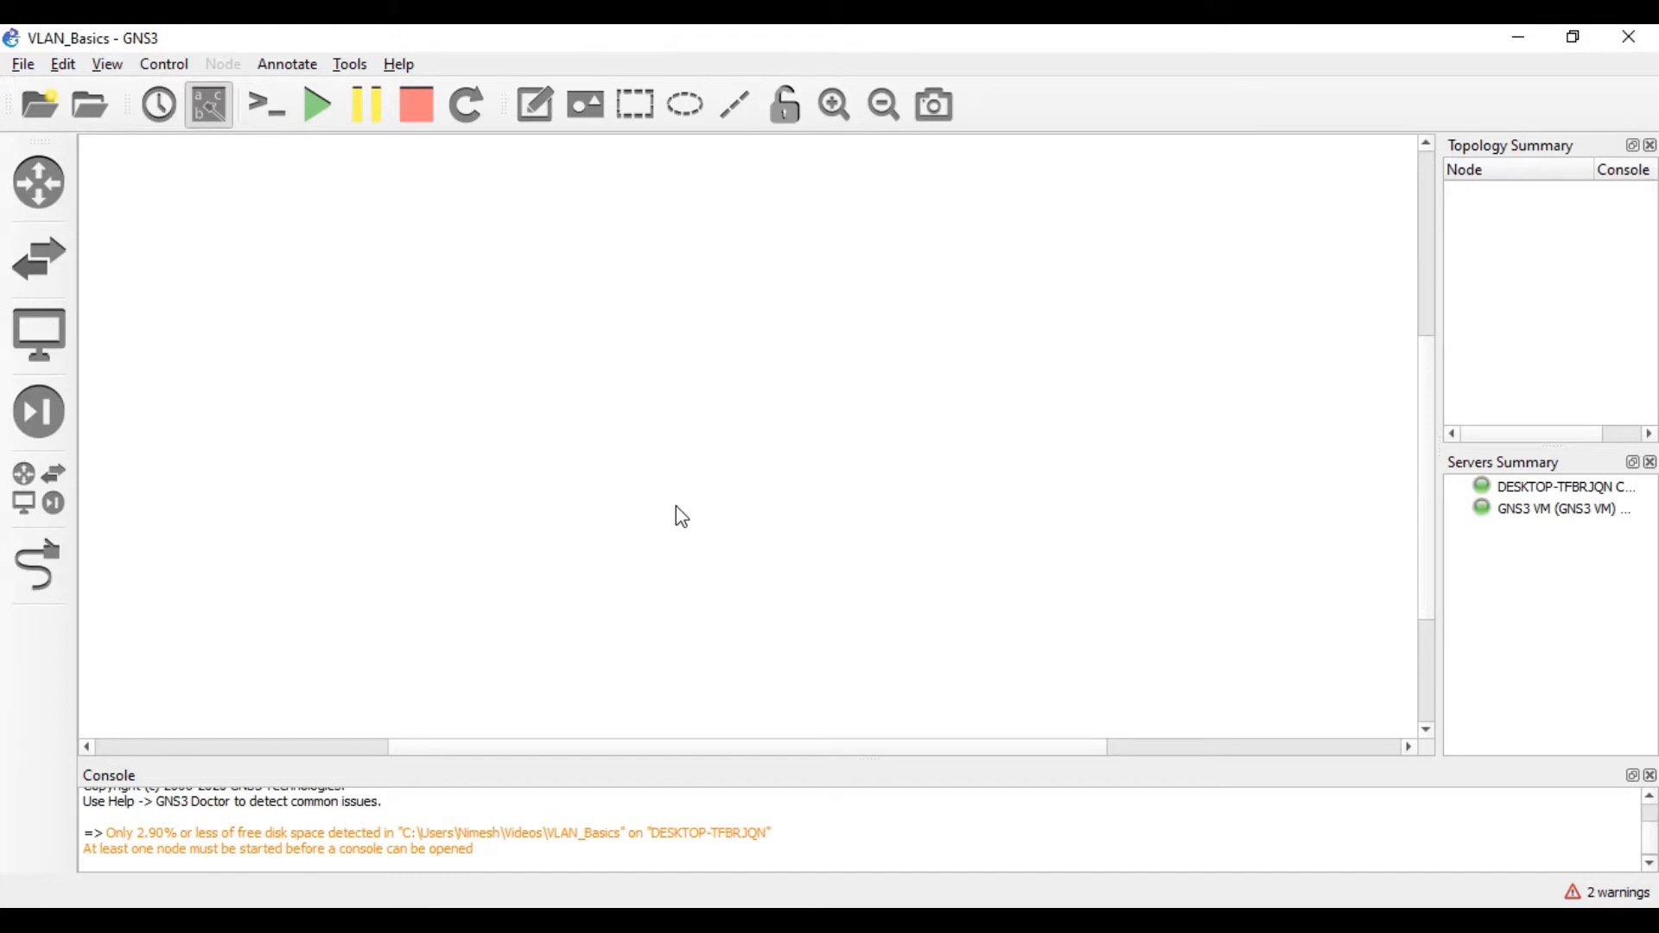
Place a Cisco IOSvL2 switch near the centre of the workspace and a VPCS node to its upper left
click(62, 482)
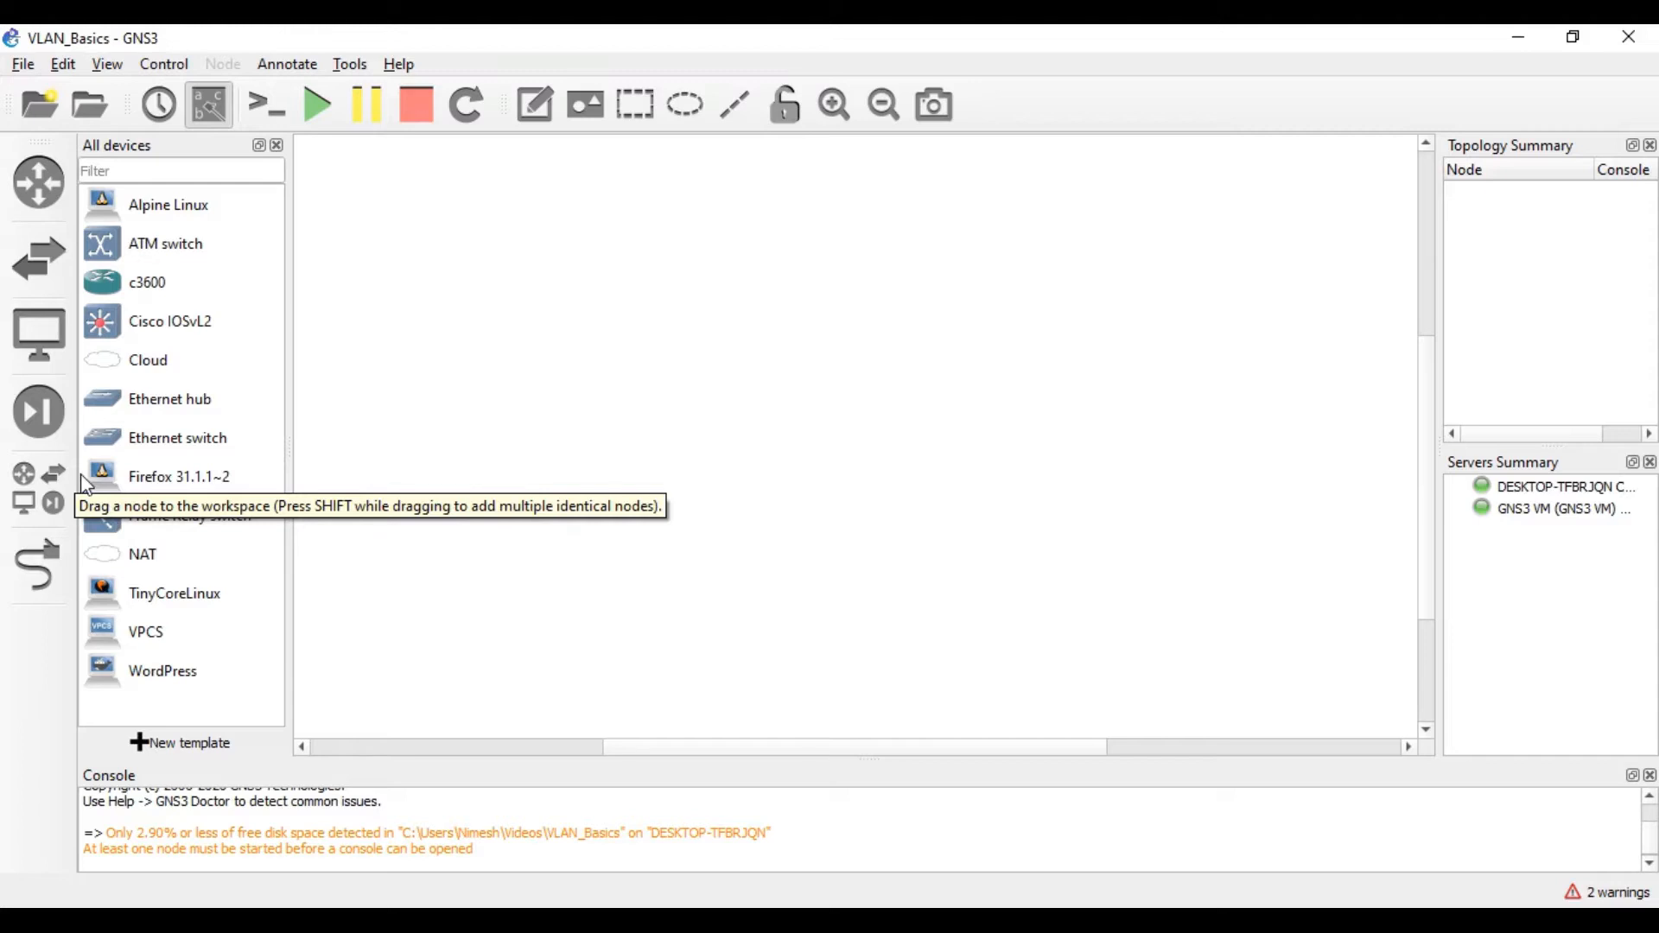
drag(100, 321, 688, 274)
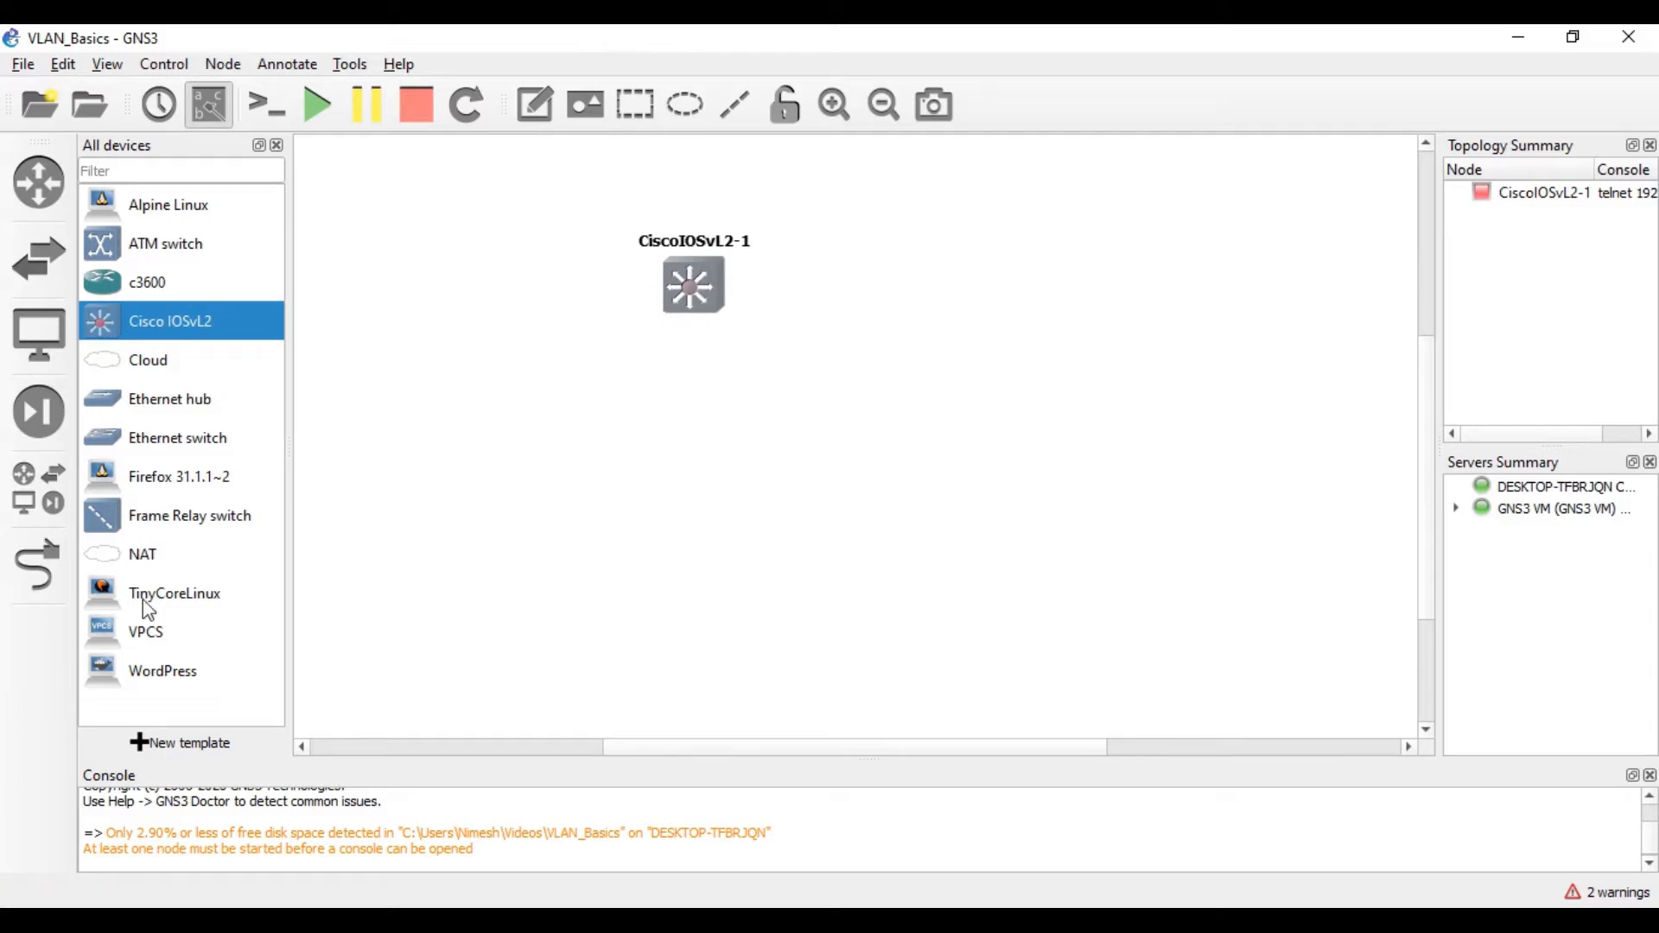
drag(145, 631, 477, 228)
click(797, 517)
drag(692, 303, 766, 395)
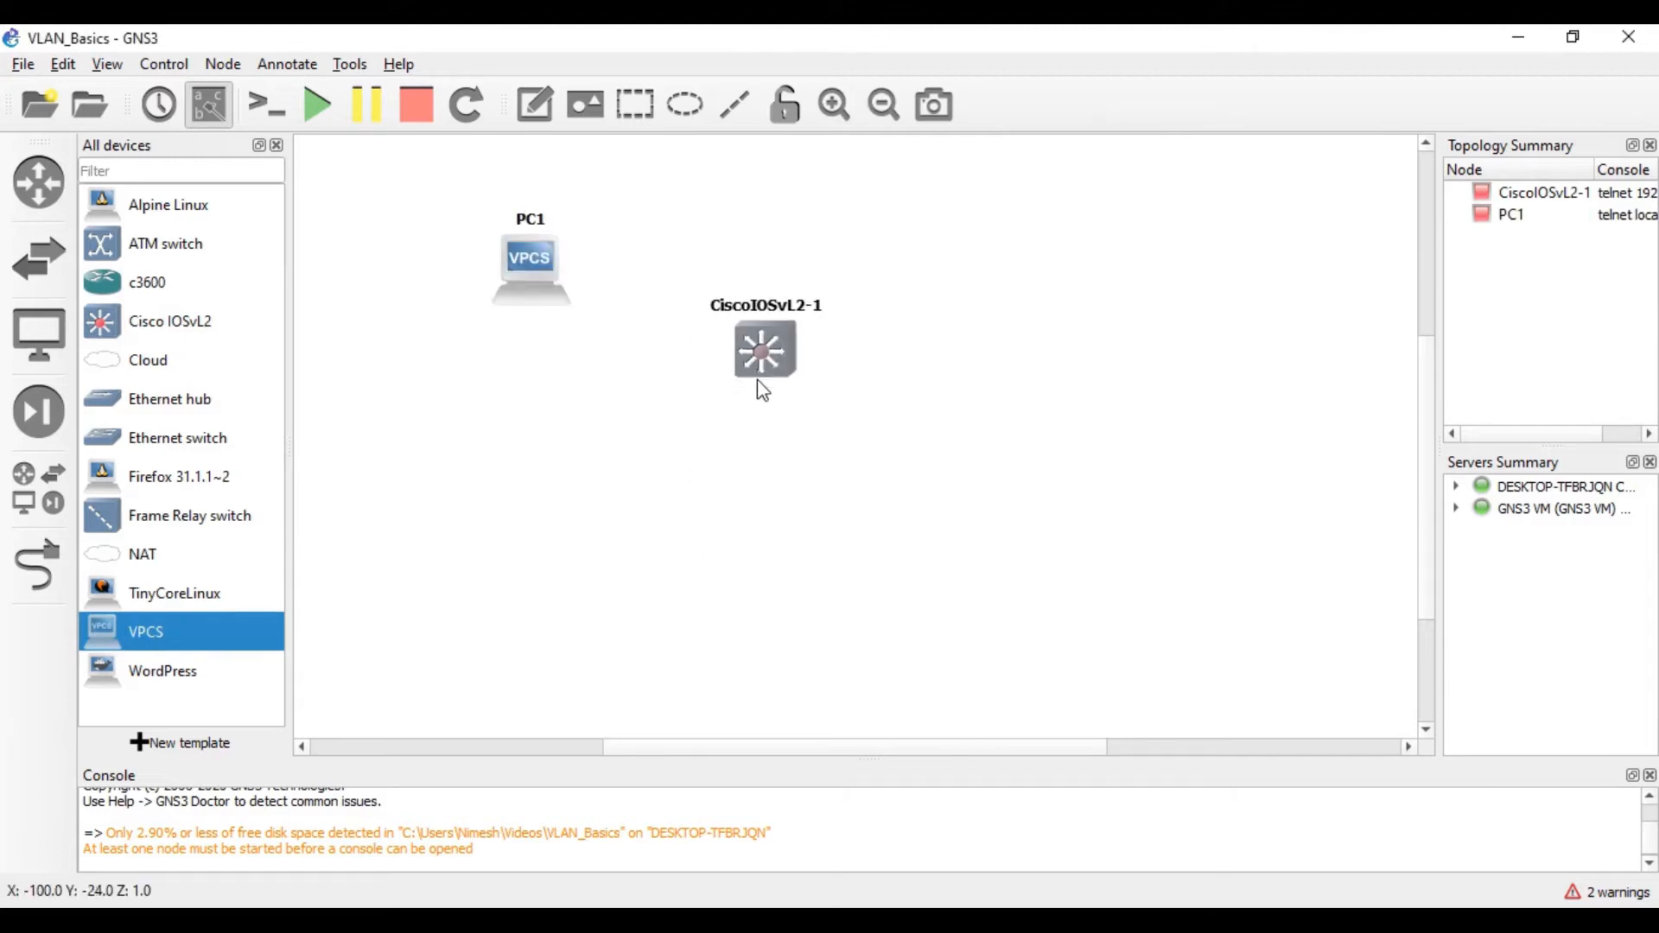
Add a second VPCS node below PC1 on the DESKTOP-TFBRJQN server and delete the stray TinyCoreLinux node
drag(105, 596, 590, 516)
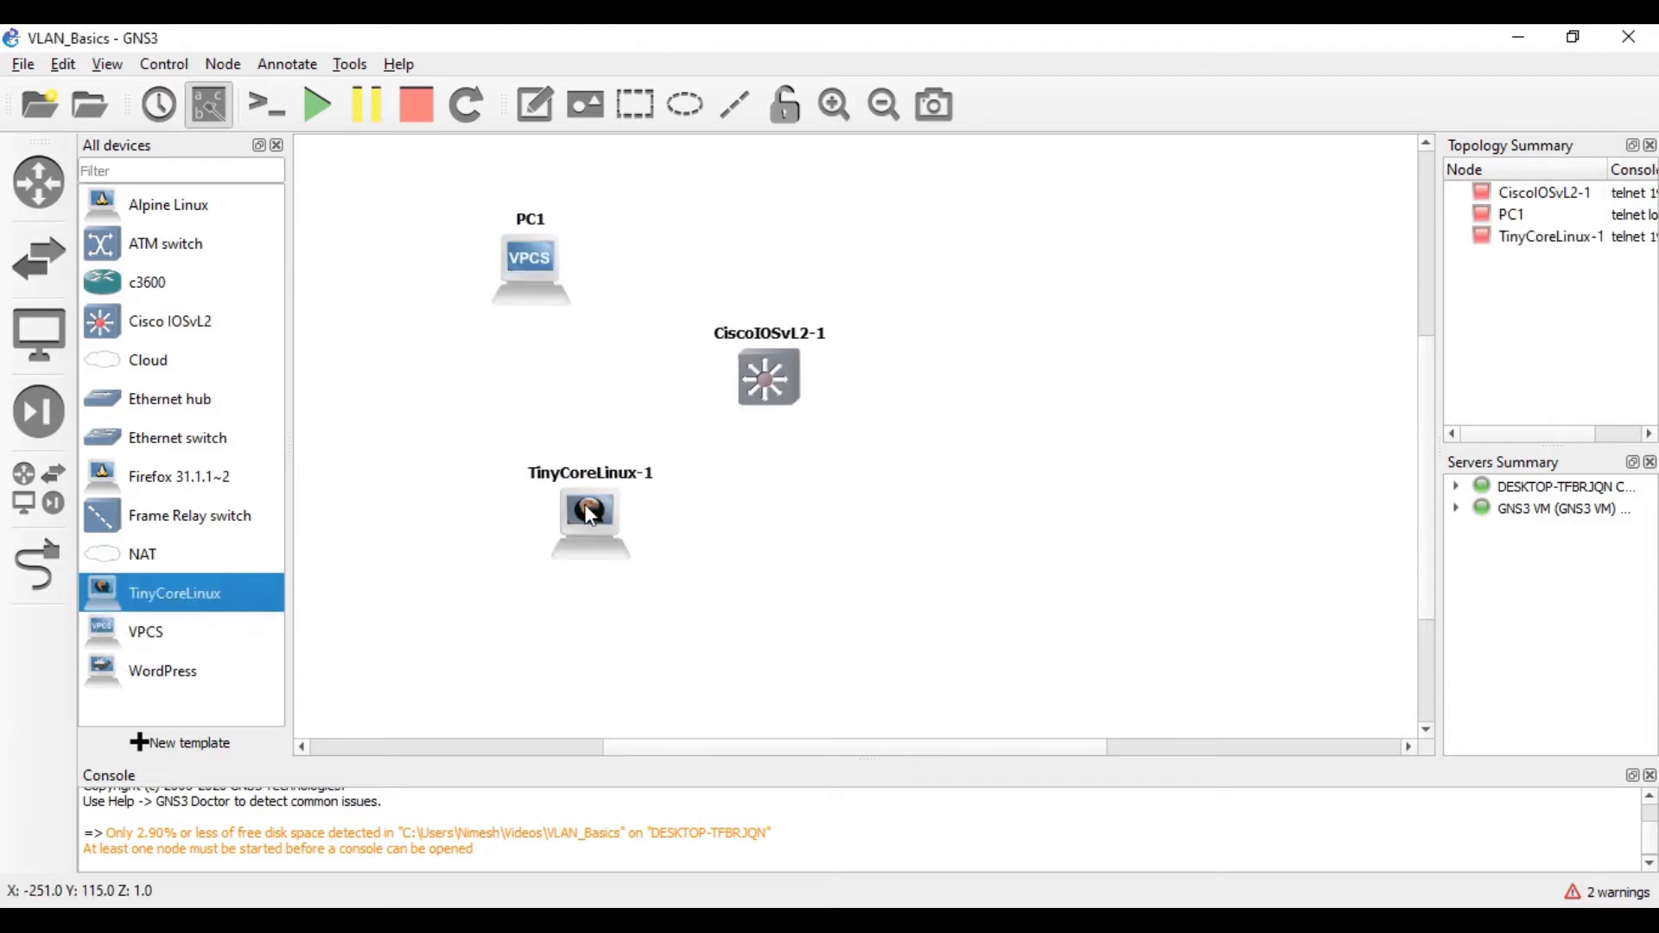
drag(190, 635, 598, 531)
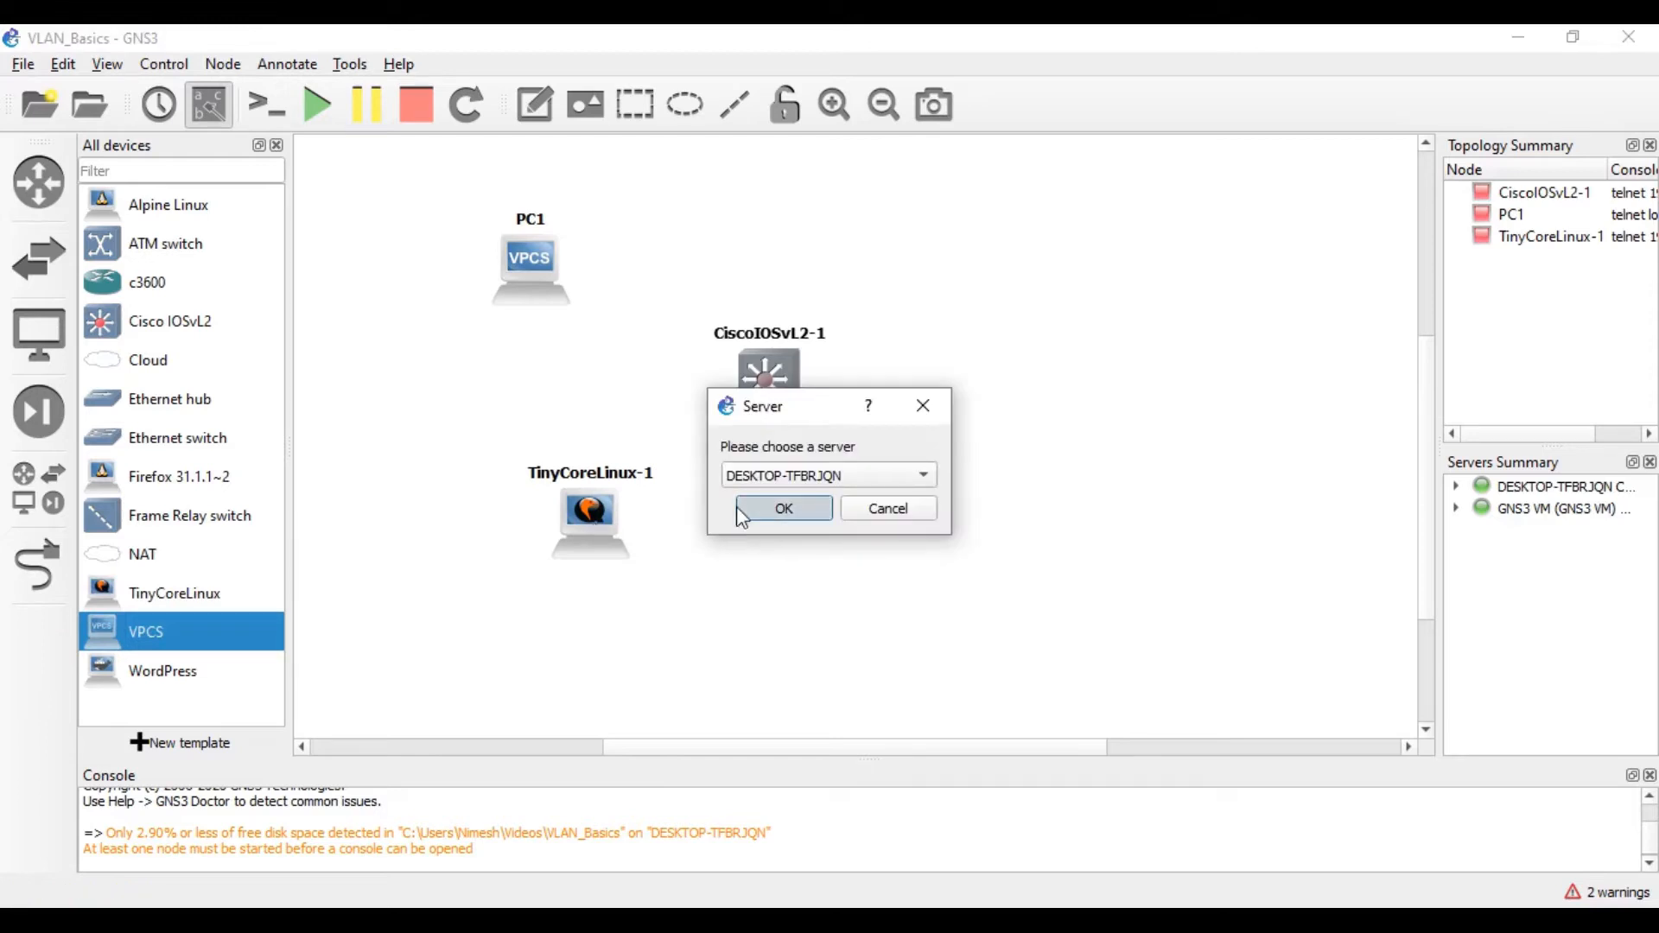
click(741, 508)
click(584, 518)
key(Delete)
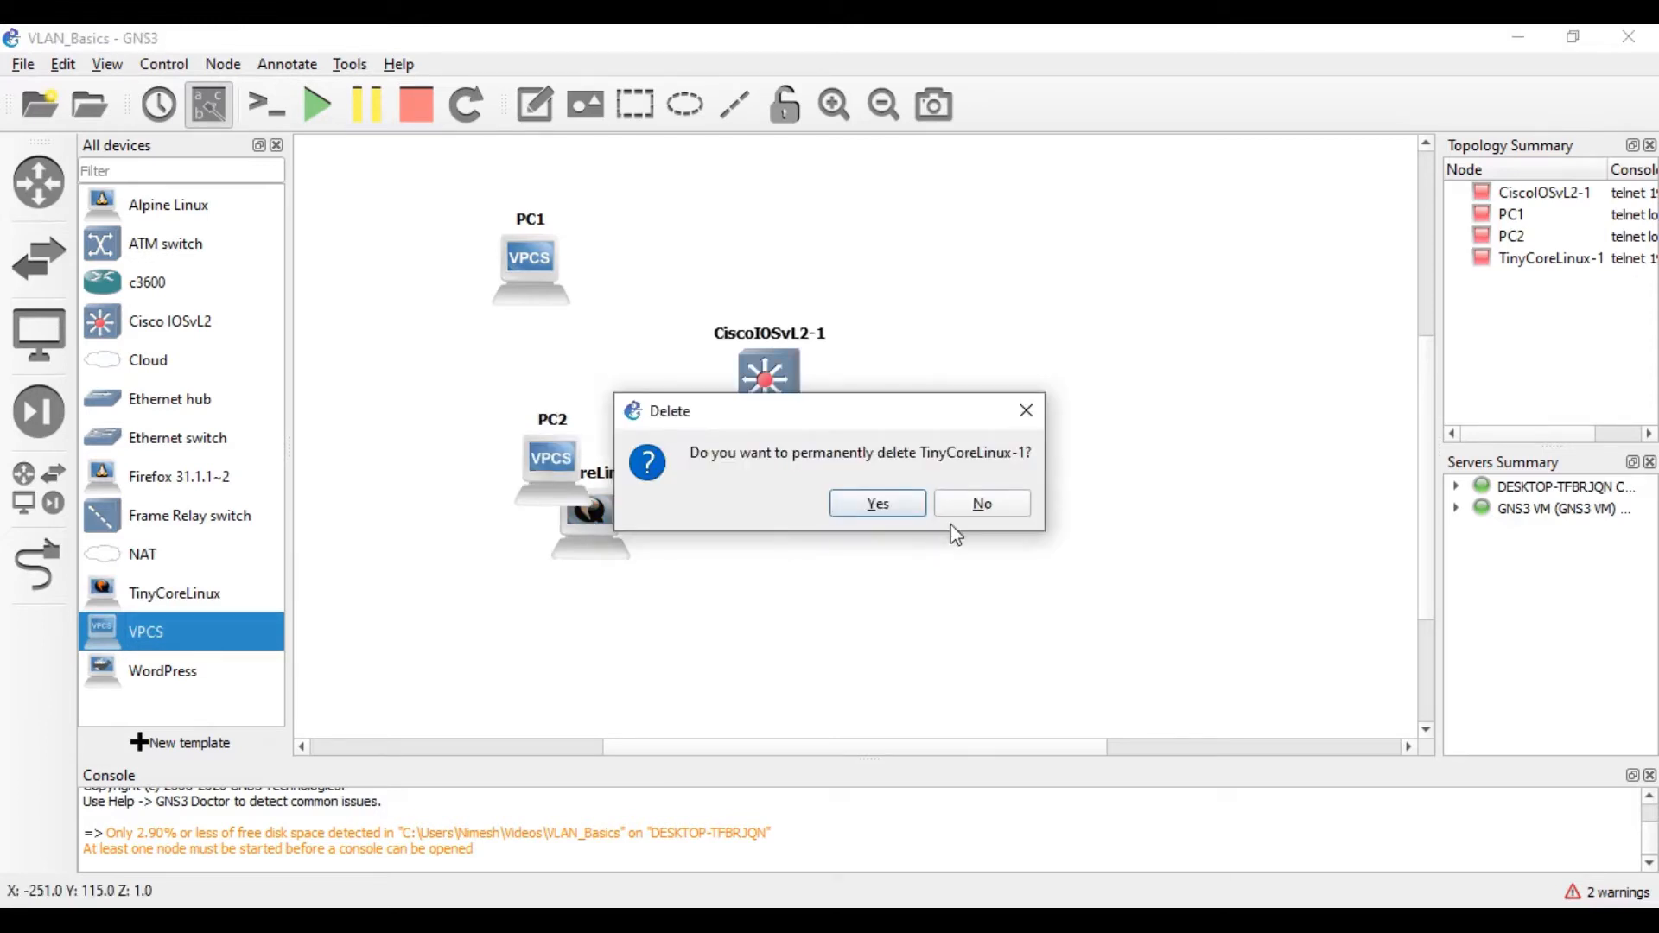
click(878, 506)
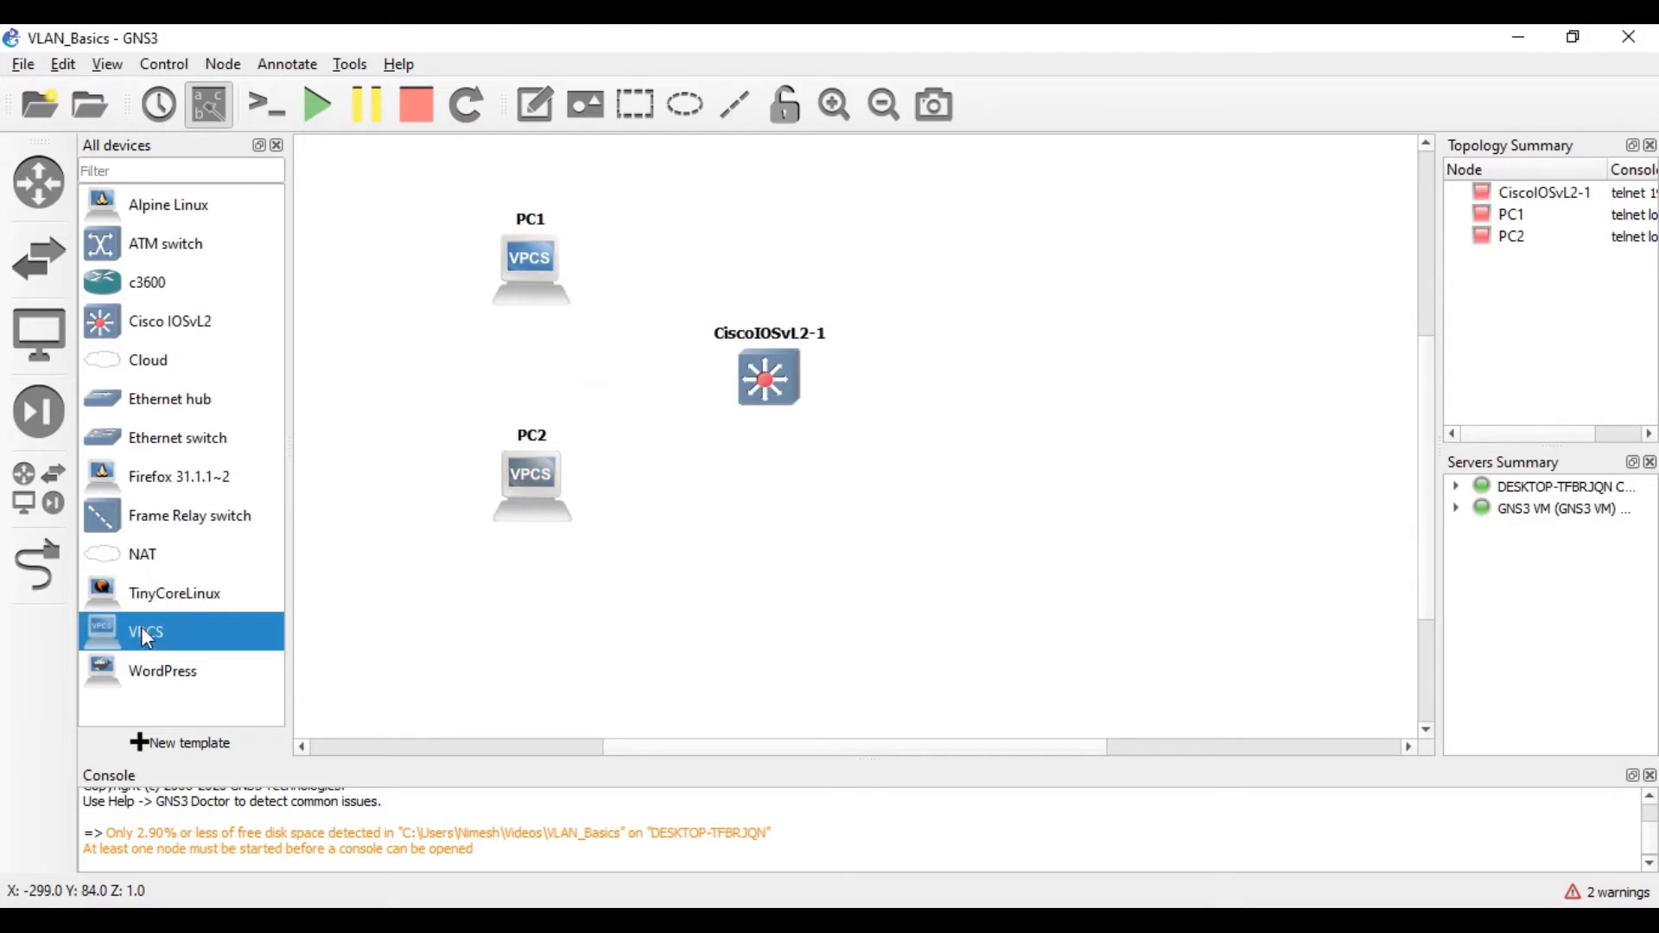
Add two more VPCS nodes on the opposite side of the switch, one above the other, using the DESKTOP-TFBRJQN server
drag(125, 653, 999, 259)
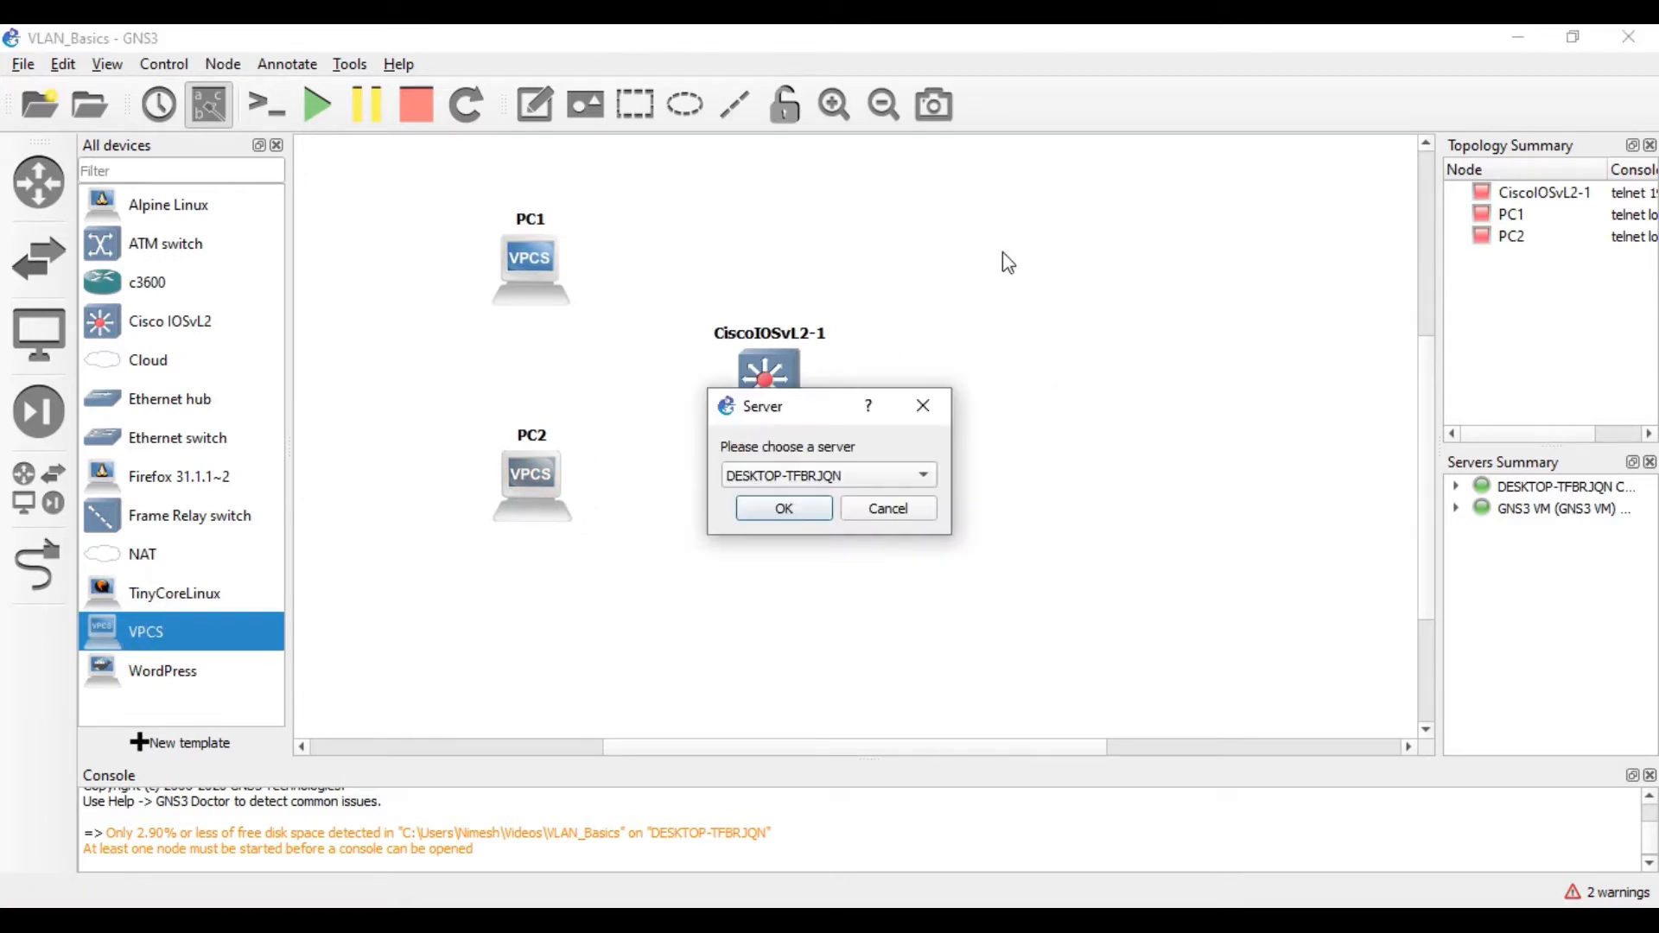
click(788, 504)
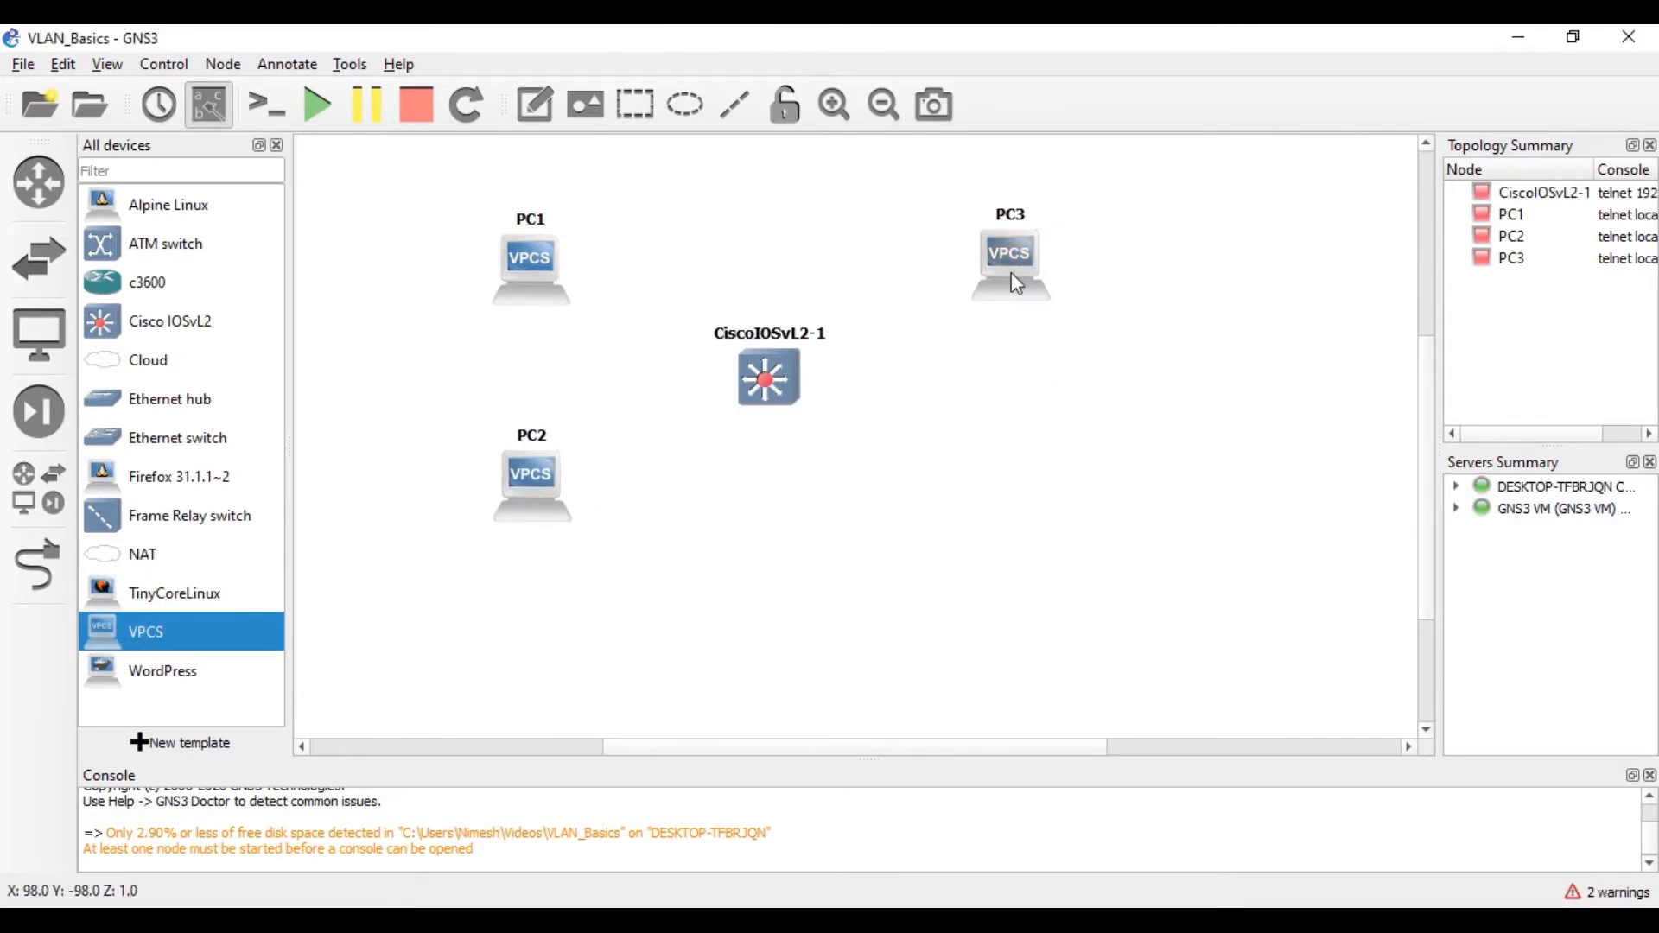
drag(179, 644, 1003, 459)
click(828, 507)
Link the switch's Gi0/0 interface to PC1's Ethernet0
click(39, 567)
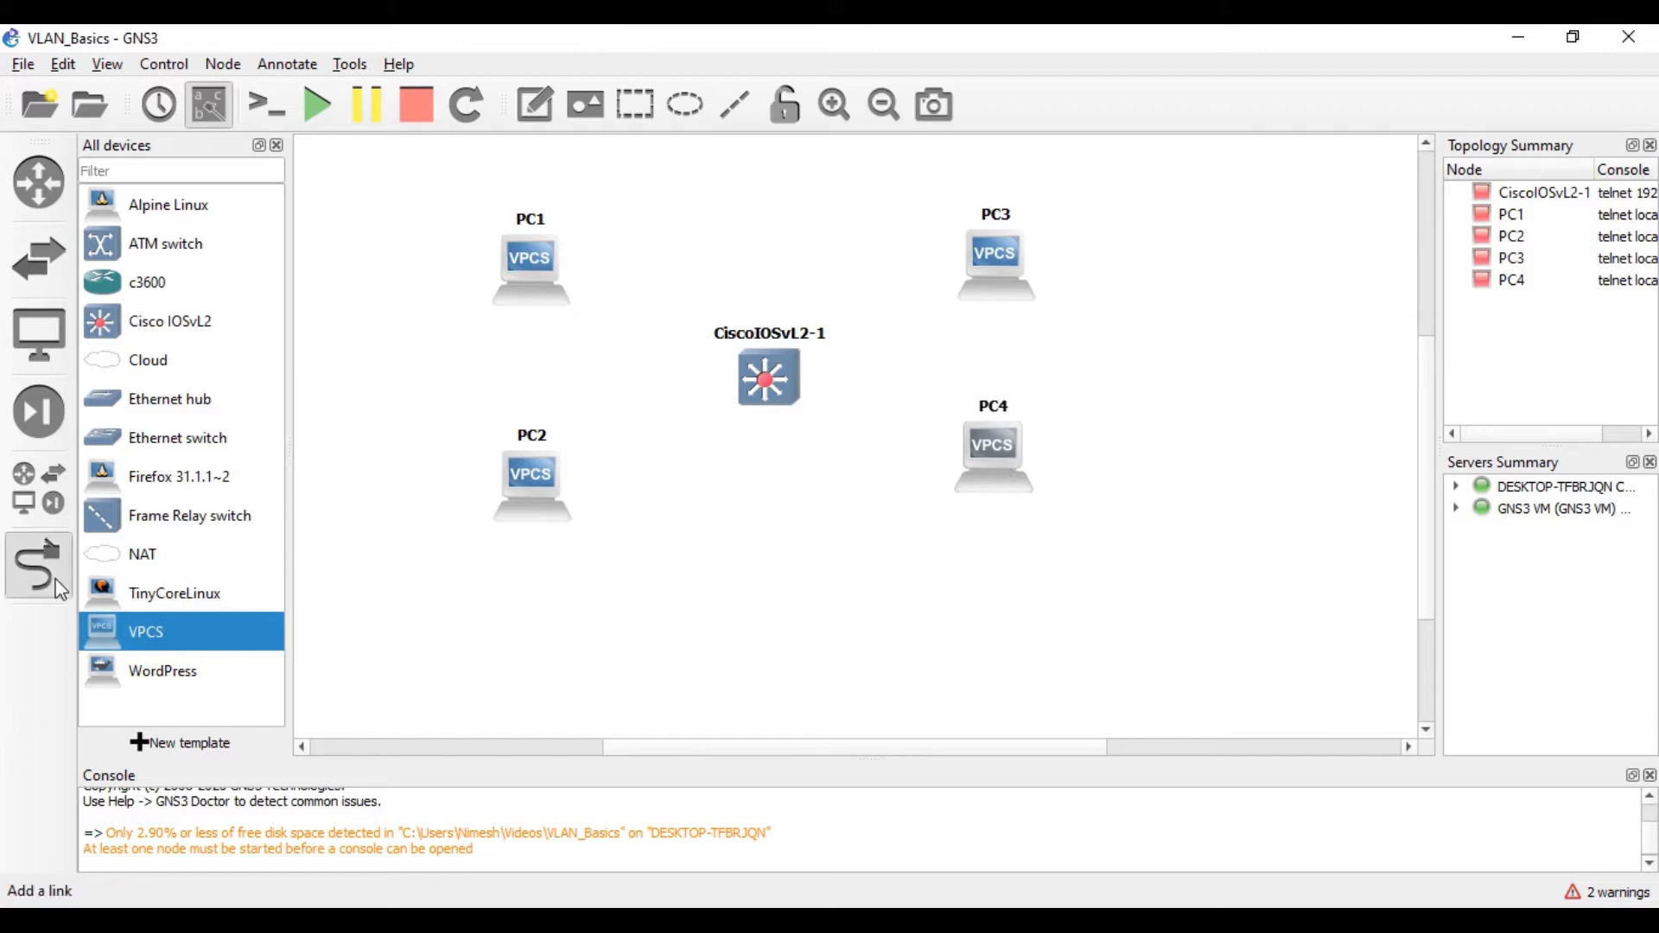
click(765, 373)
click(786, 377)
click(605, 307)
click(605, 286)
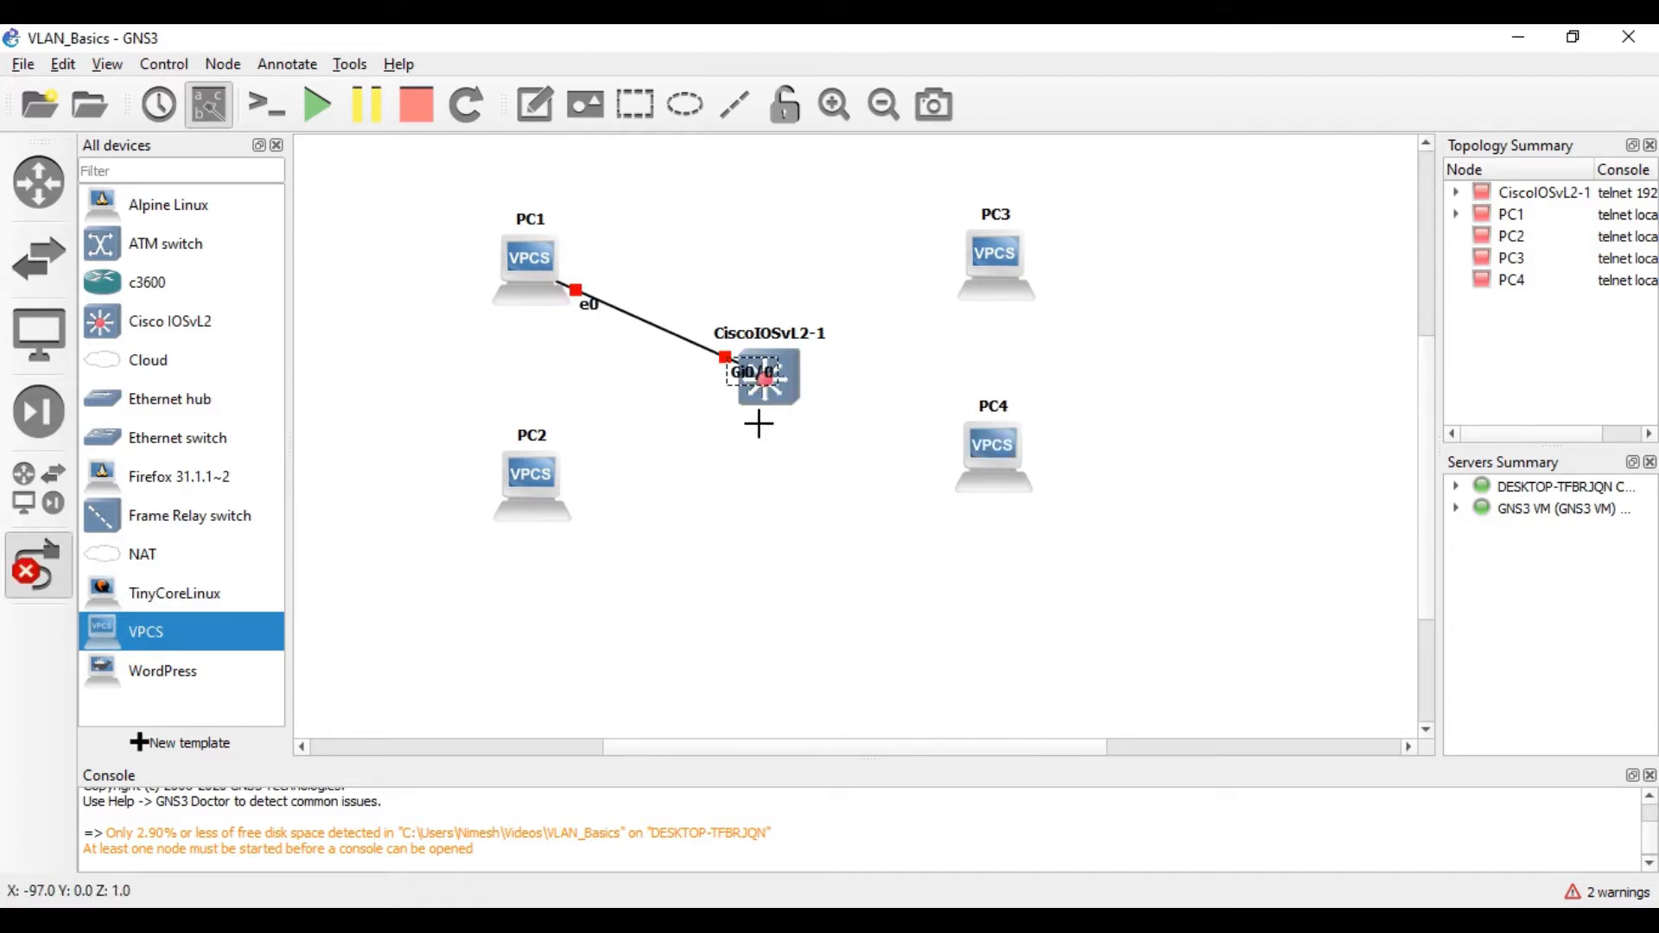
Link the switch's Gi0/1 interface to PC2's Ethernet0
click(754, 391)
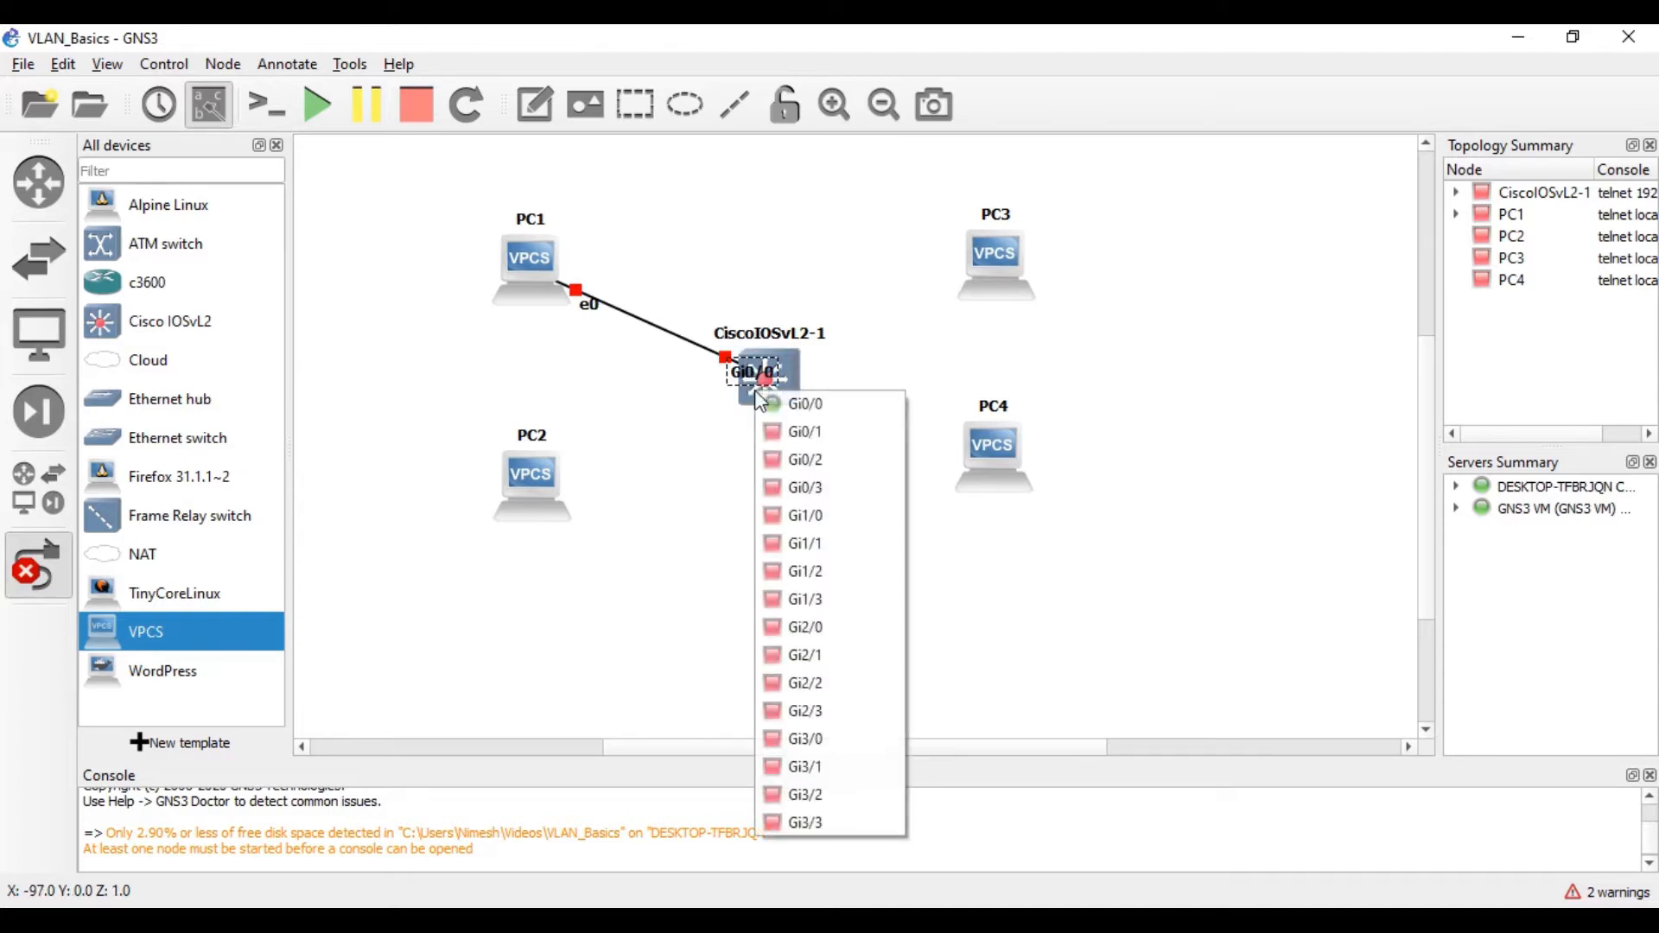
click(785, 428)
click(514, 501)
click(588, 510)
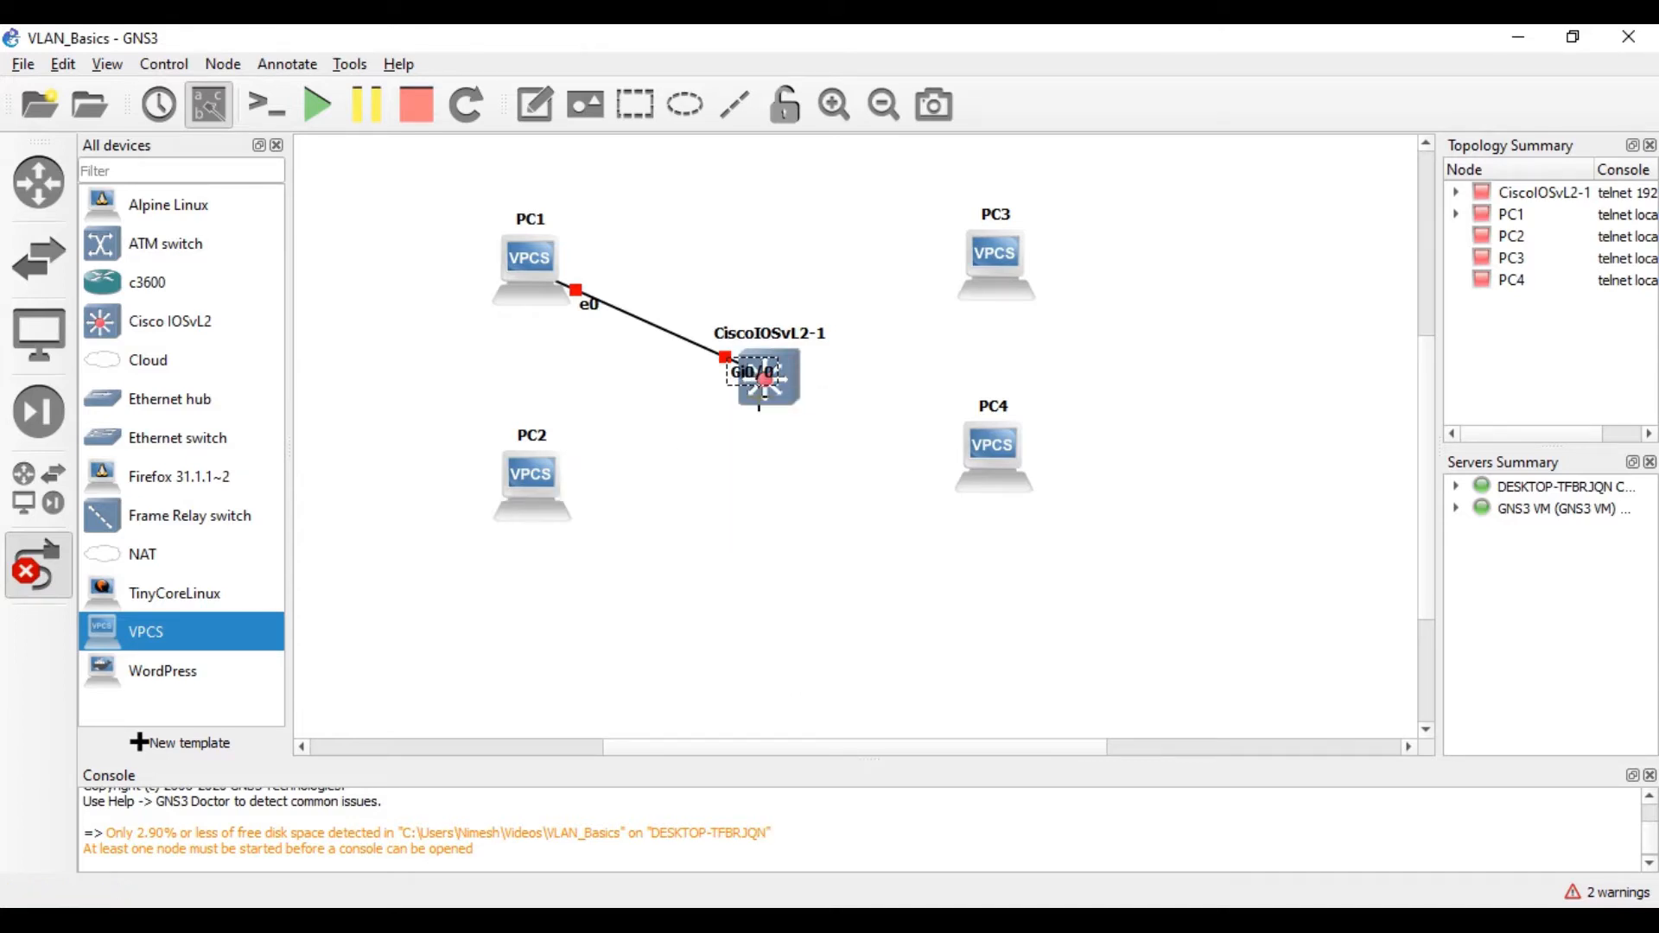
Link the switch's Gi0/2 interface to PC3's Ethernet0
click(789, 361)
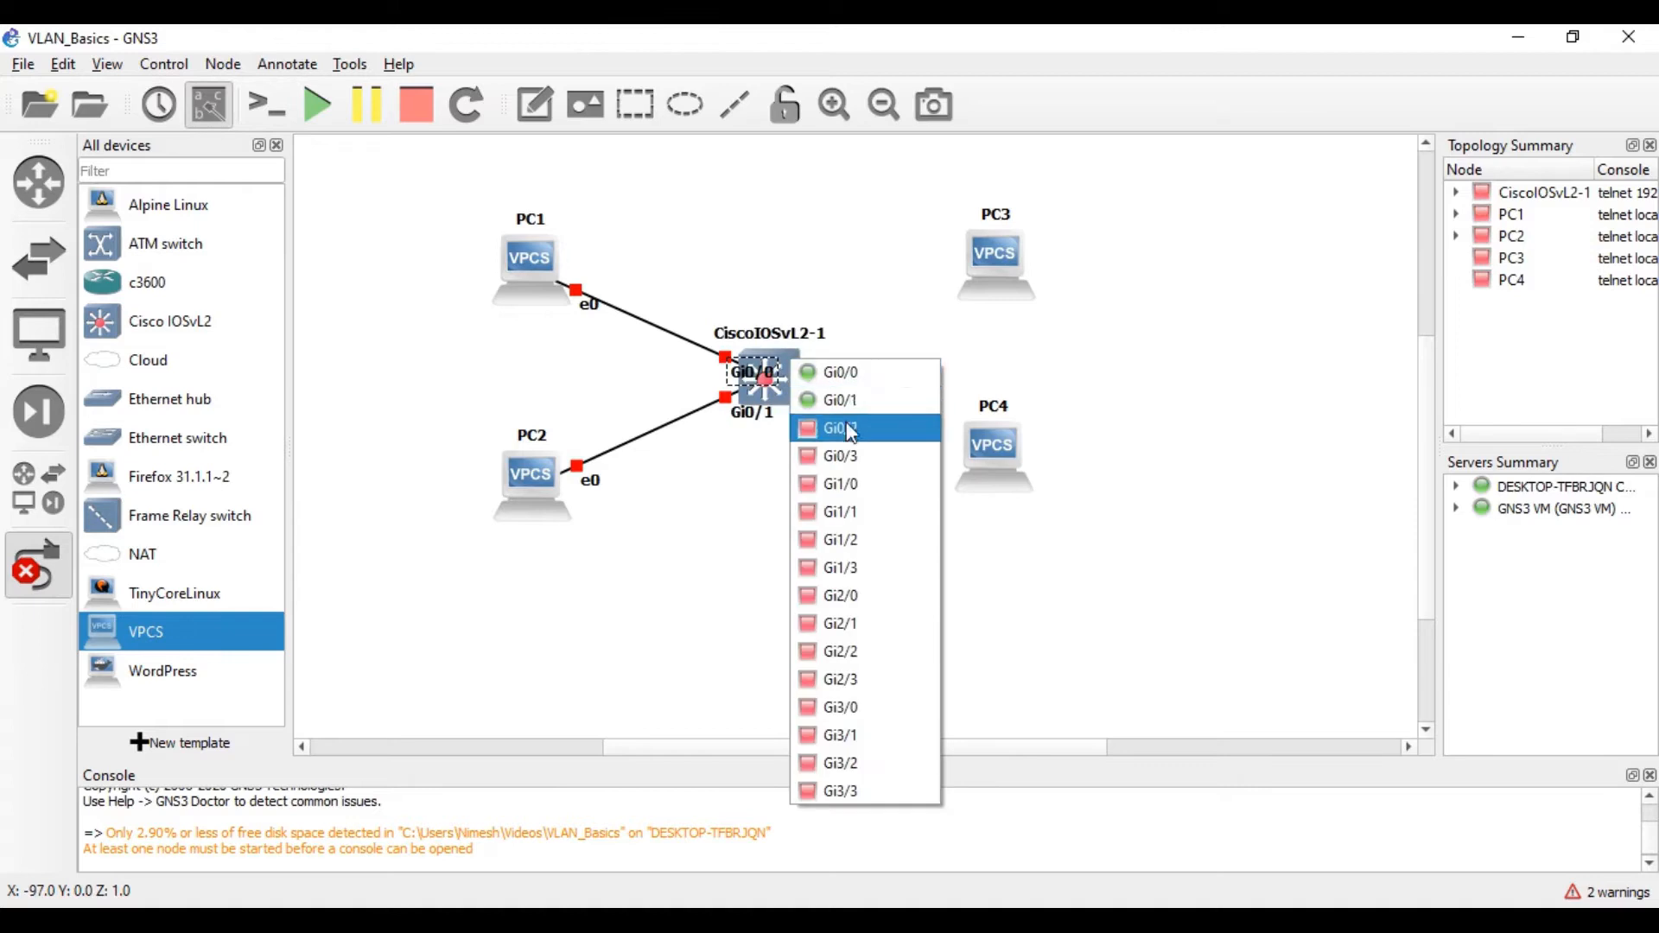
click(834, 430)
click(994, 272)
click(1013, 310)
click(1031, 274)
click(1035, 294)
Link the switch's Gi0/3 interface to PC4's Ethernet0 and finish adding links
click(785, 398)
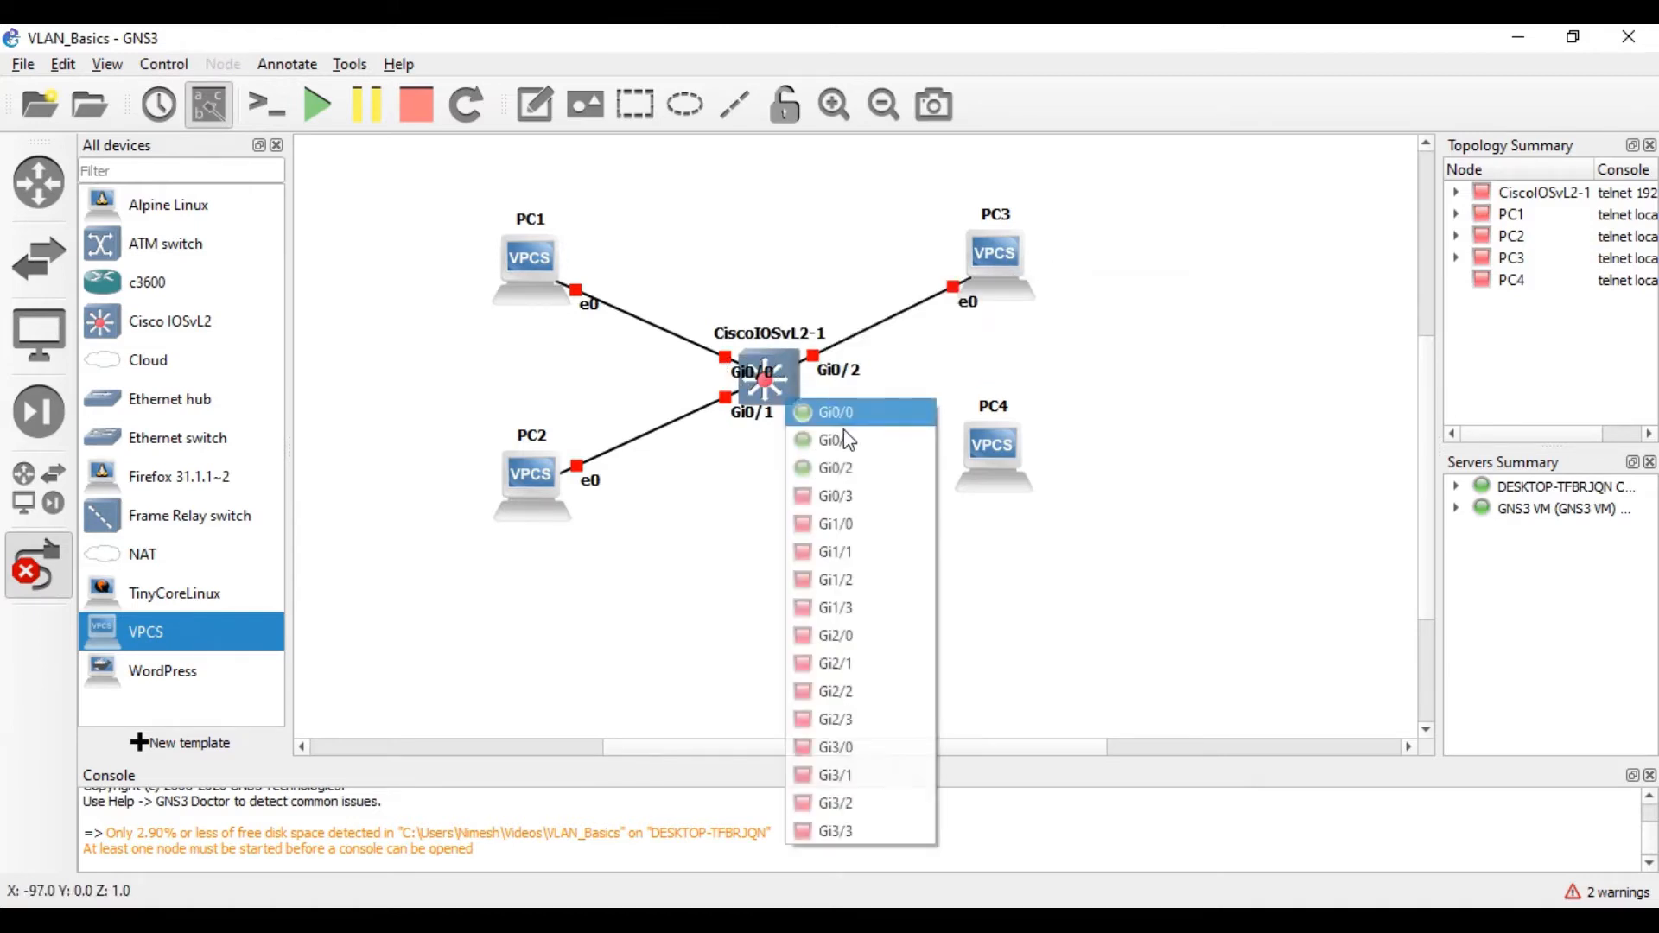
click(859, 498)
click(999, 436)
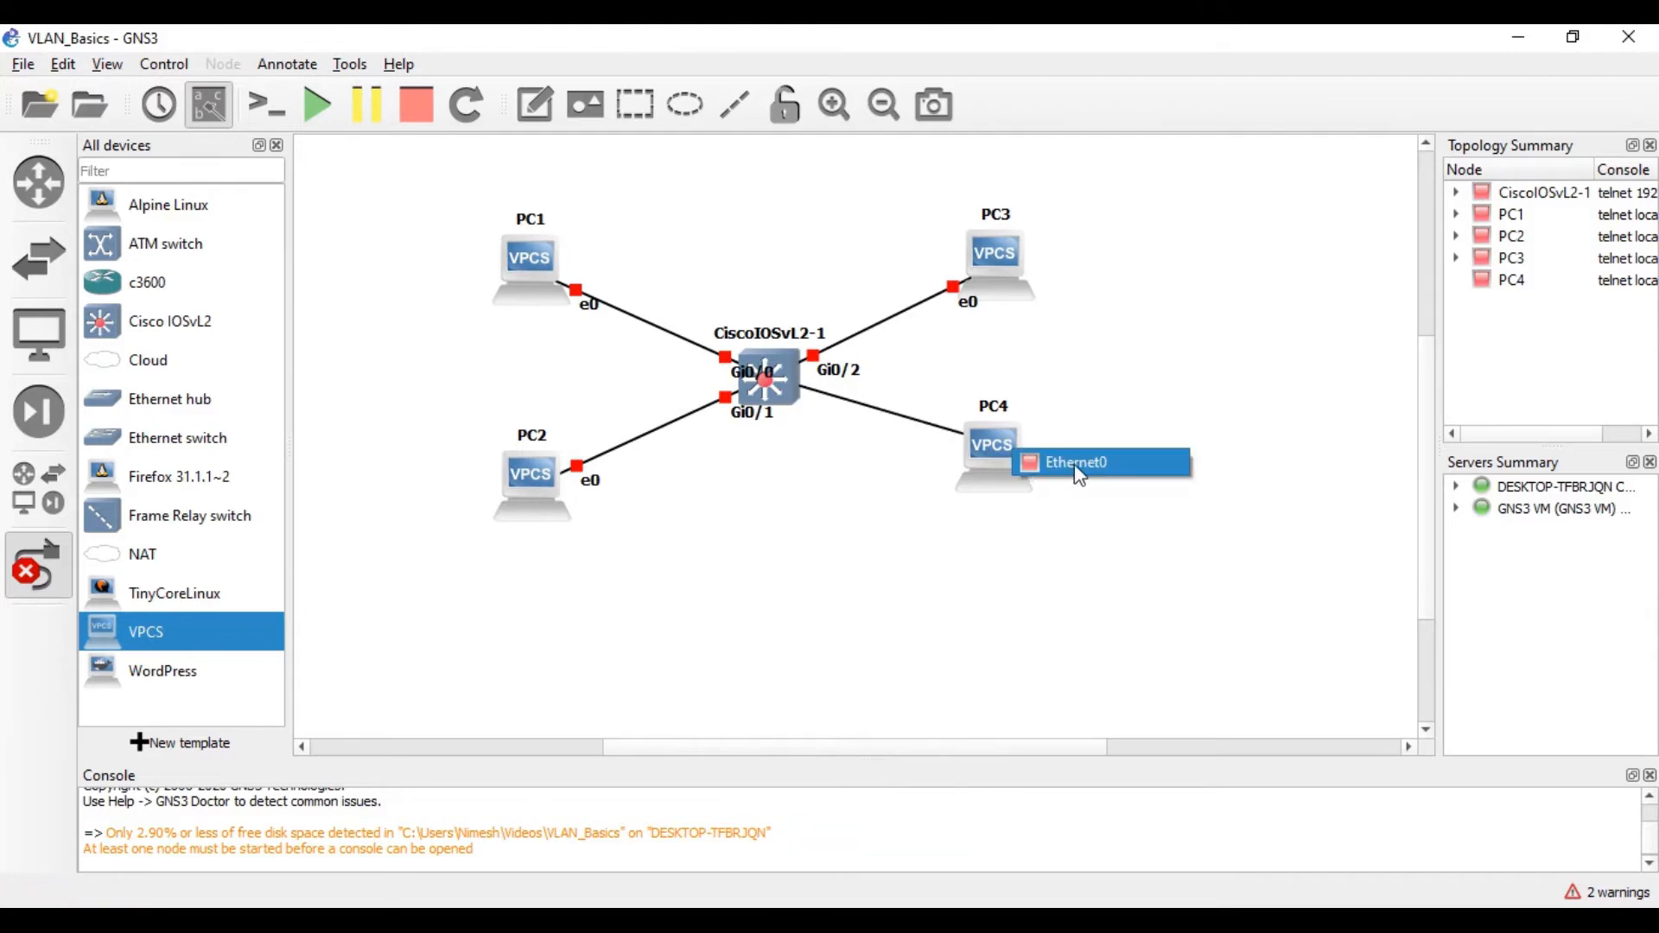
click(1063, 464)
click(39, 566)
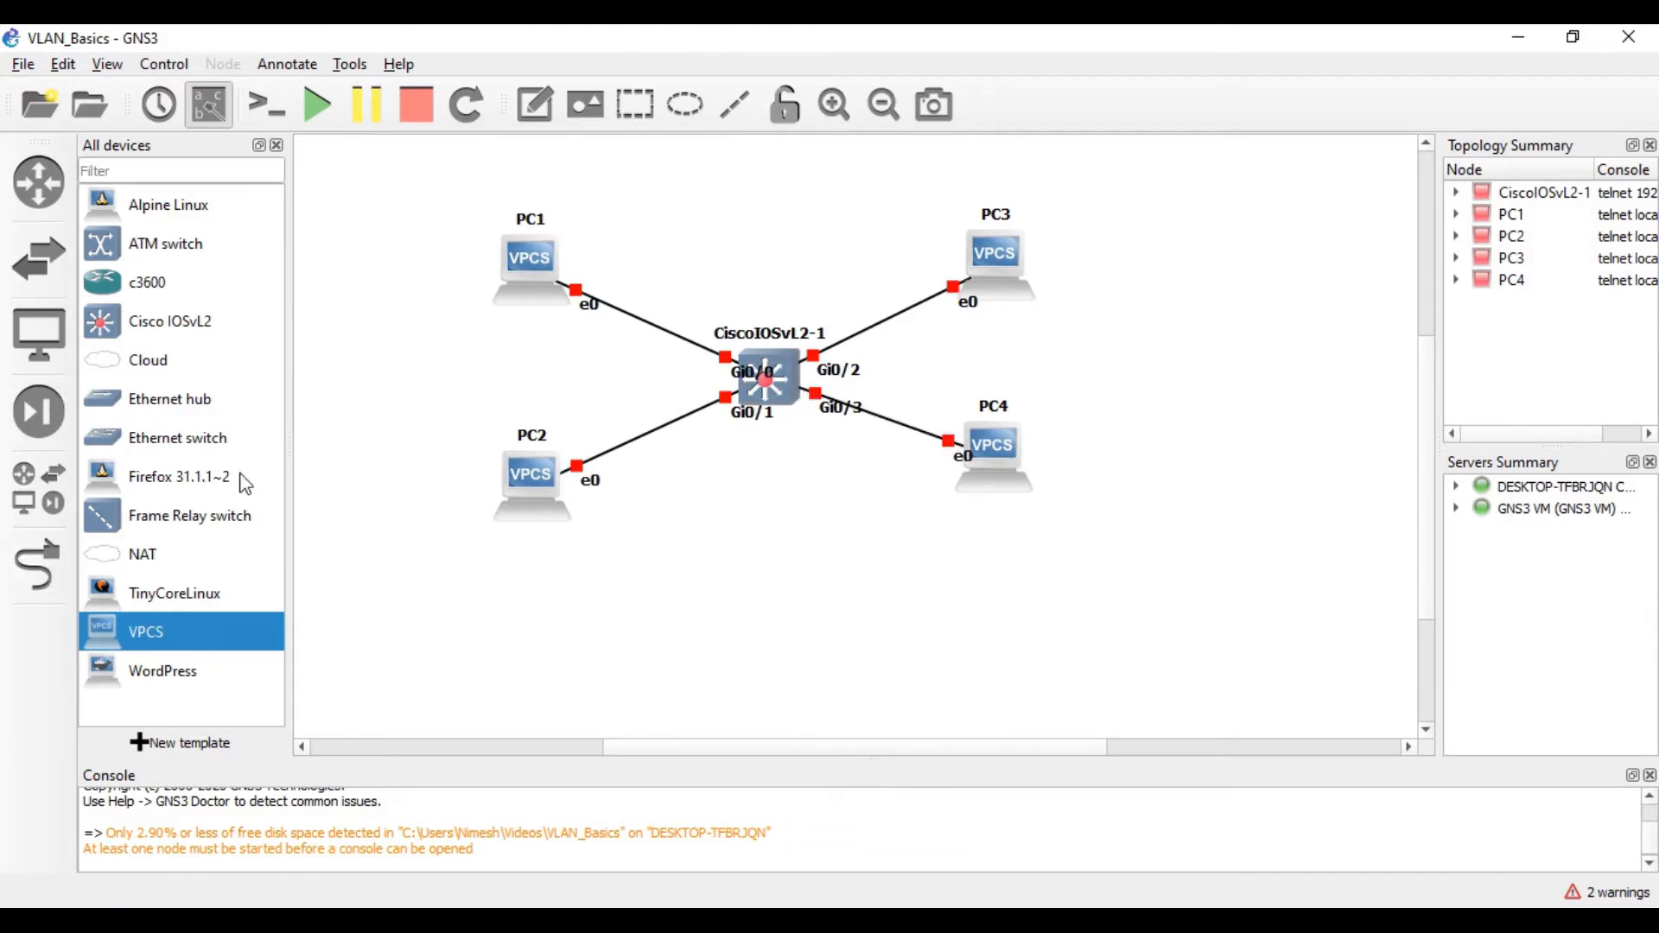
Move the switch's Gi0/0 to Gi0/3 interface labels clear of the switch icon and the links
click(210, 105)
click(210, 104)
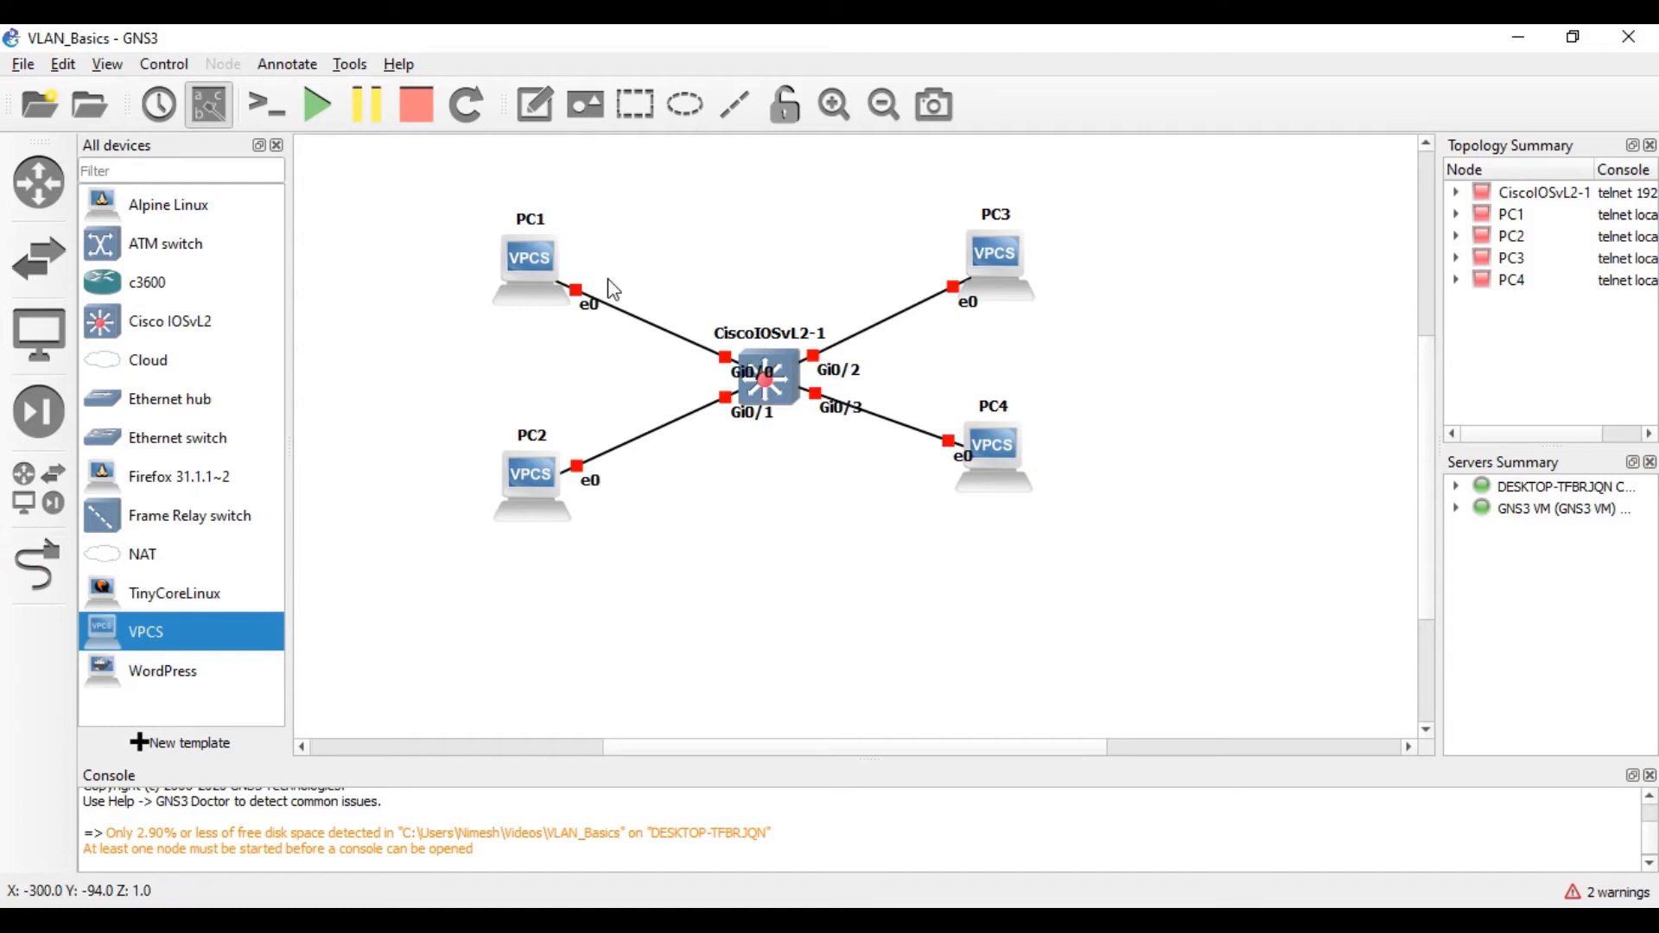
drag(750, 372, 692, 362)
drag(757, 417, 728, 433)
drag(837, 374, 841, 425)
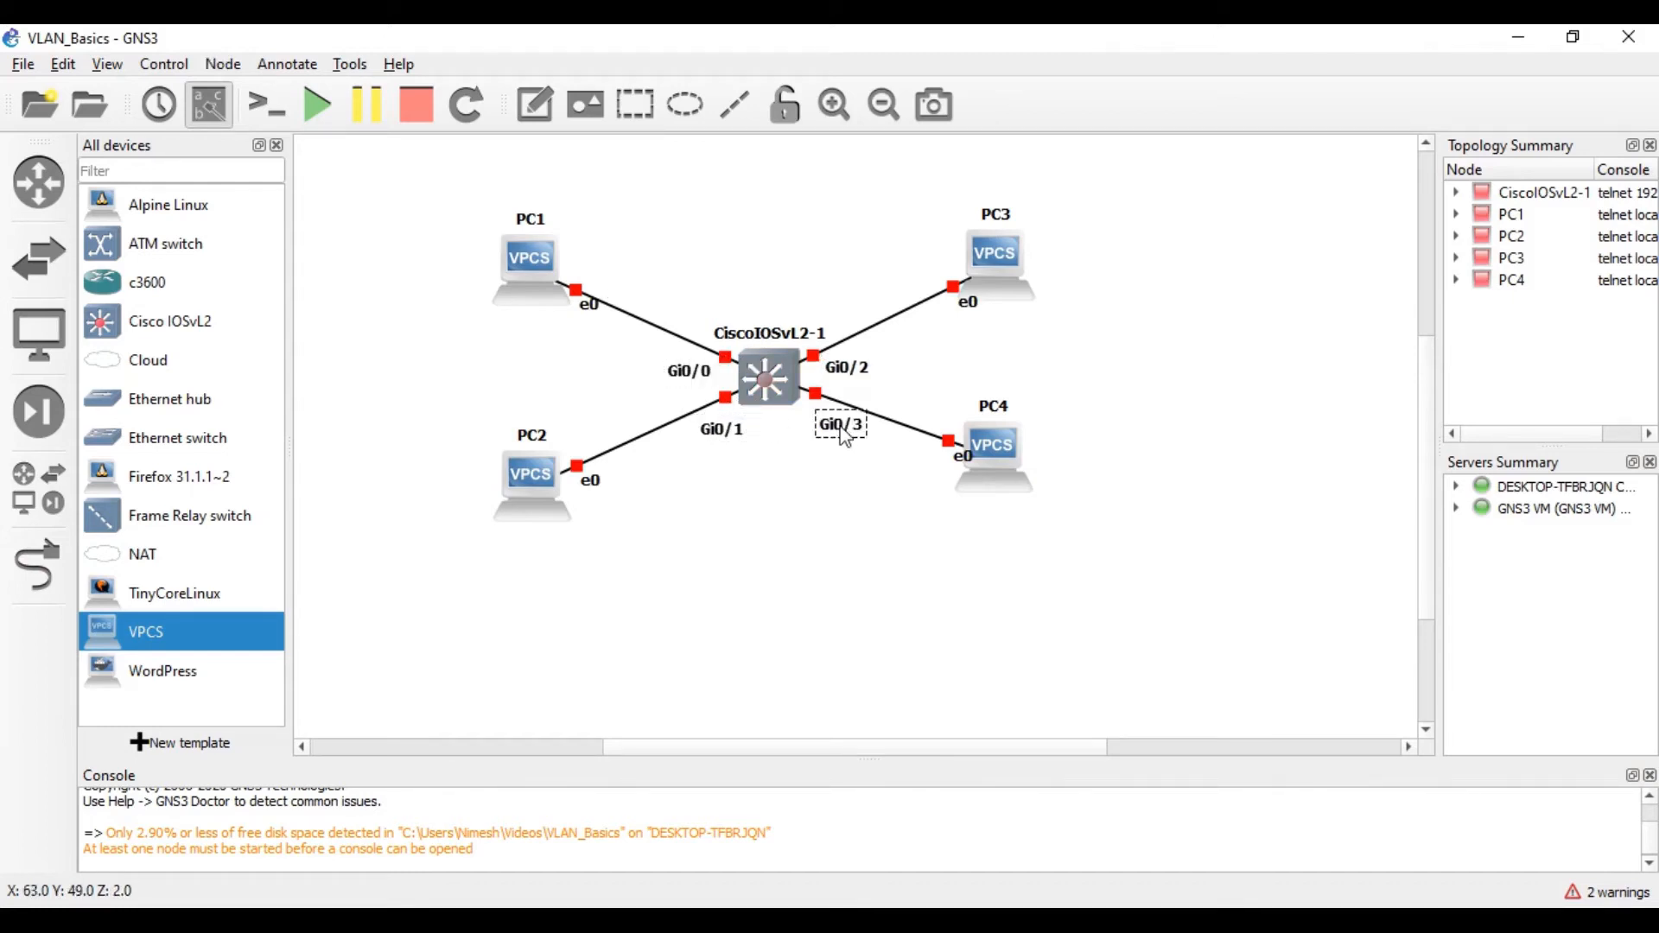
Start all nodes and check the console sessions of the switch and all four PCs
click(318, 106)
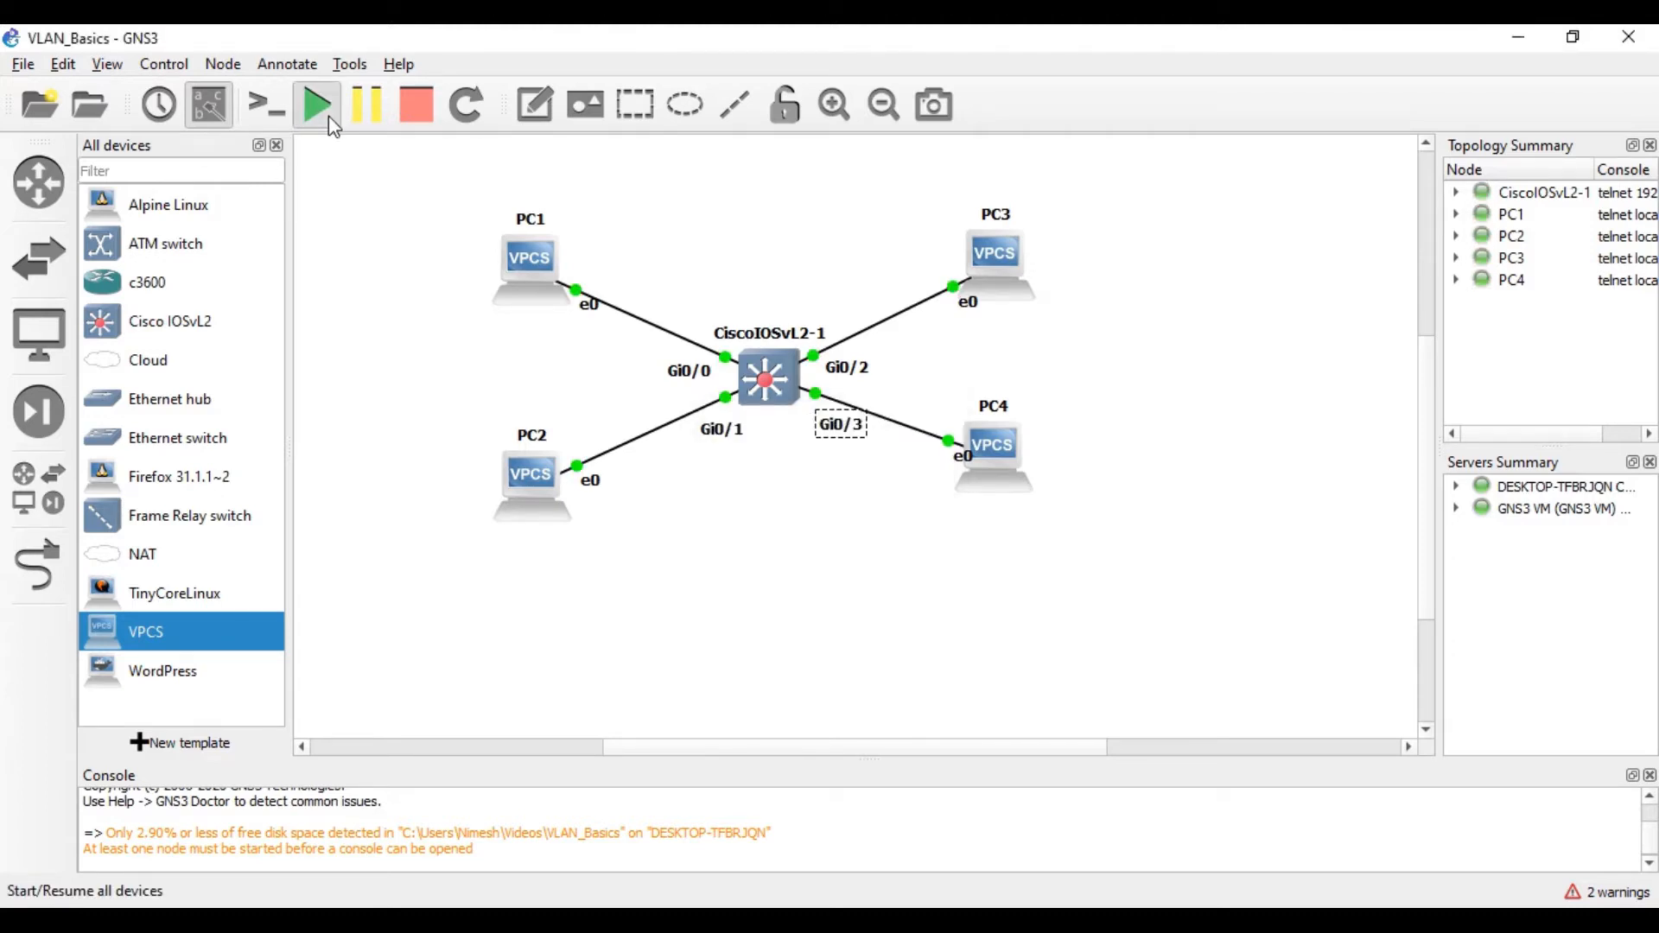
click(276, 110)
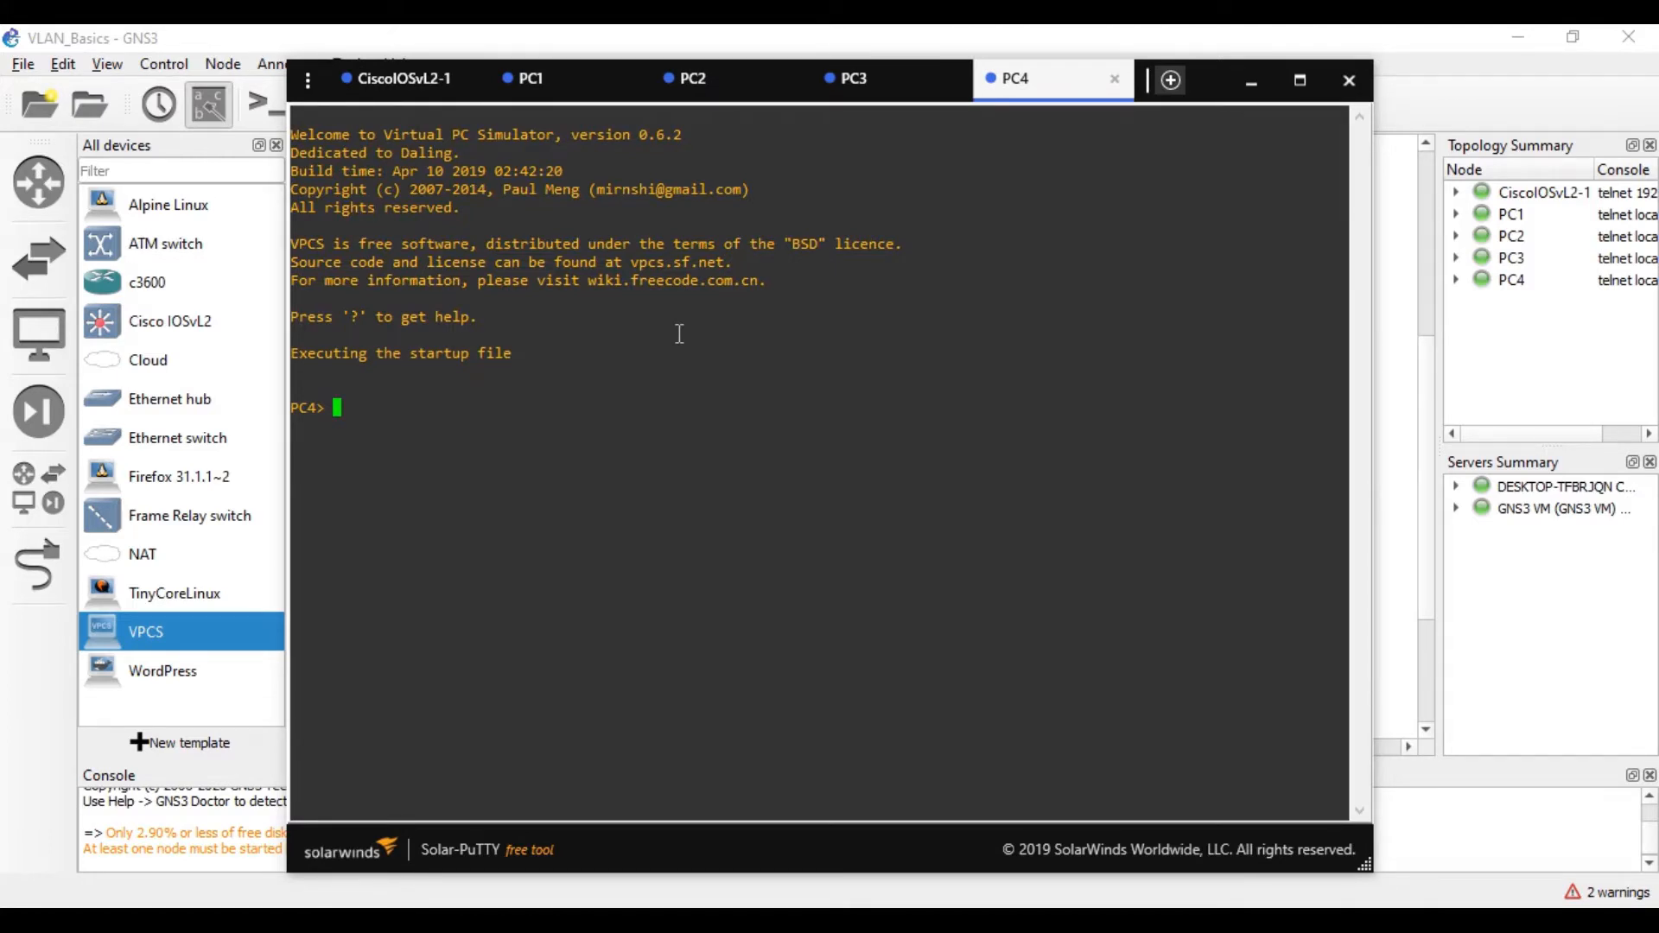
click(383, 87)
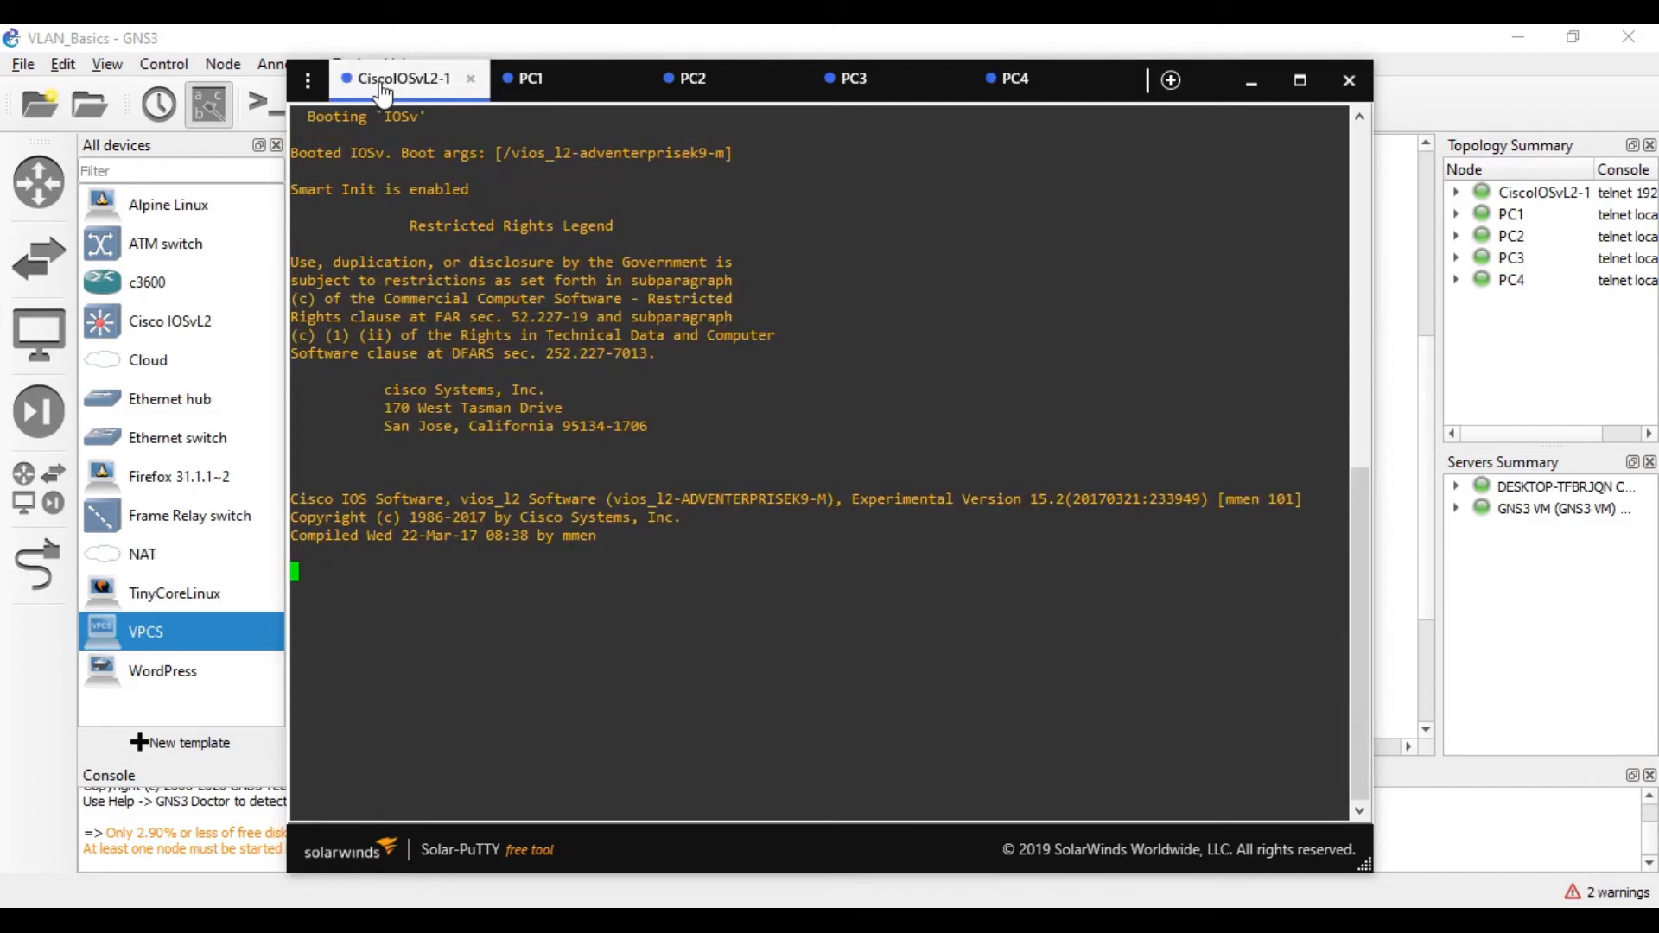
click(530, 86)
click(704, 87)
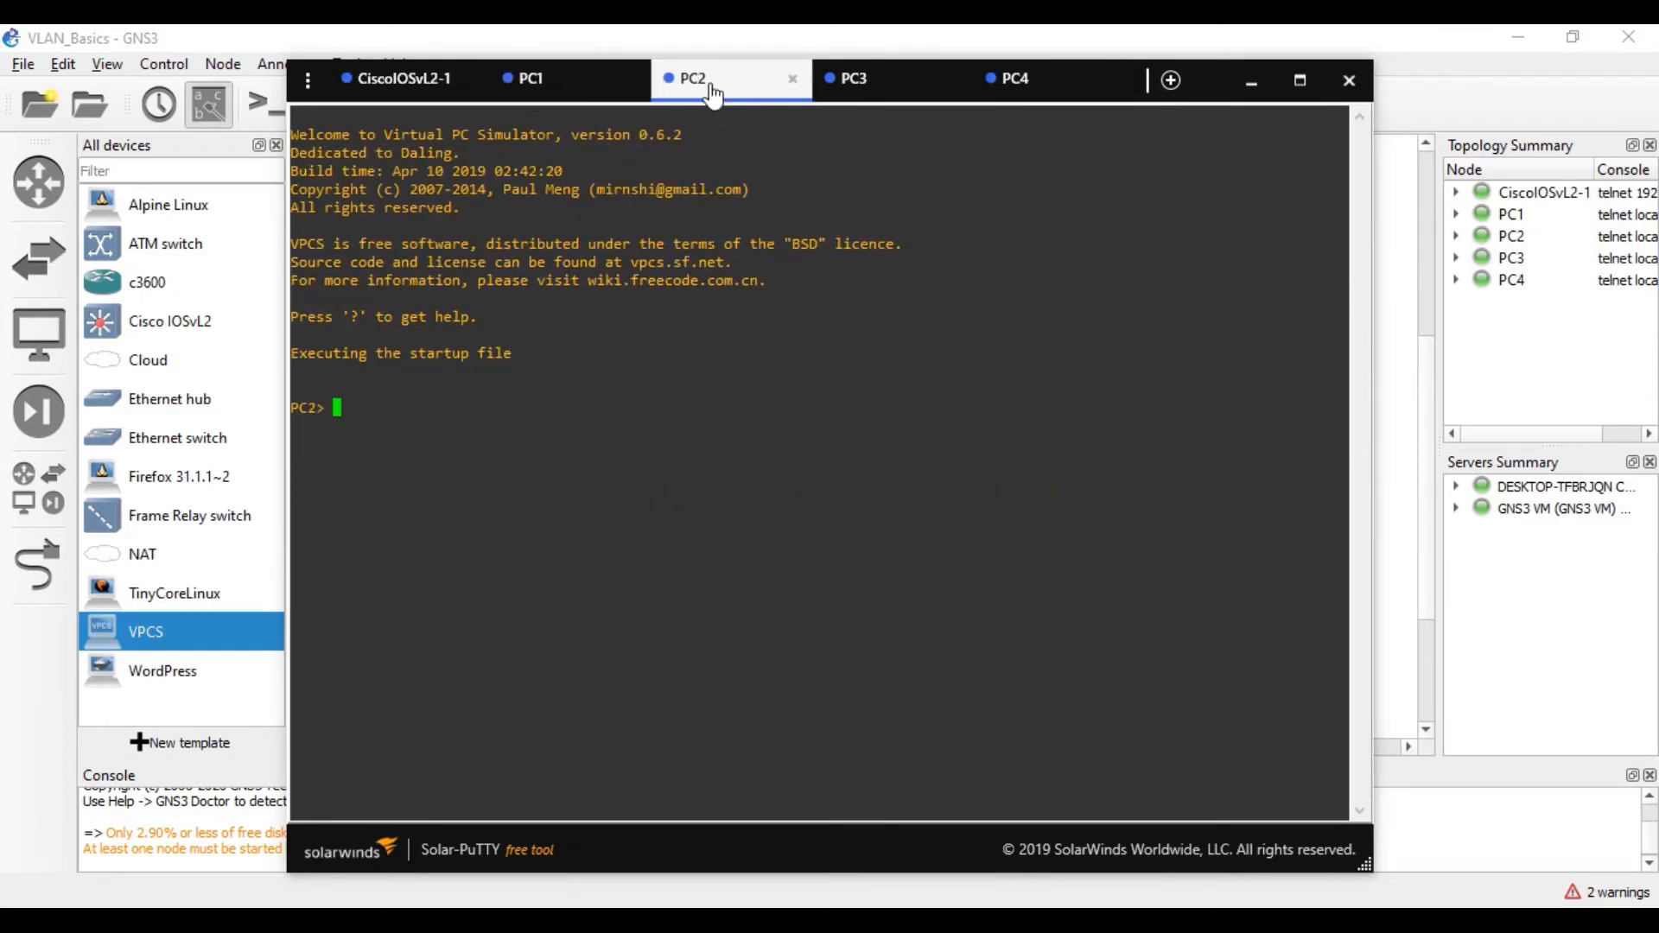
click(886, 86)
click(1020, 86)
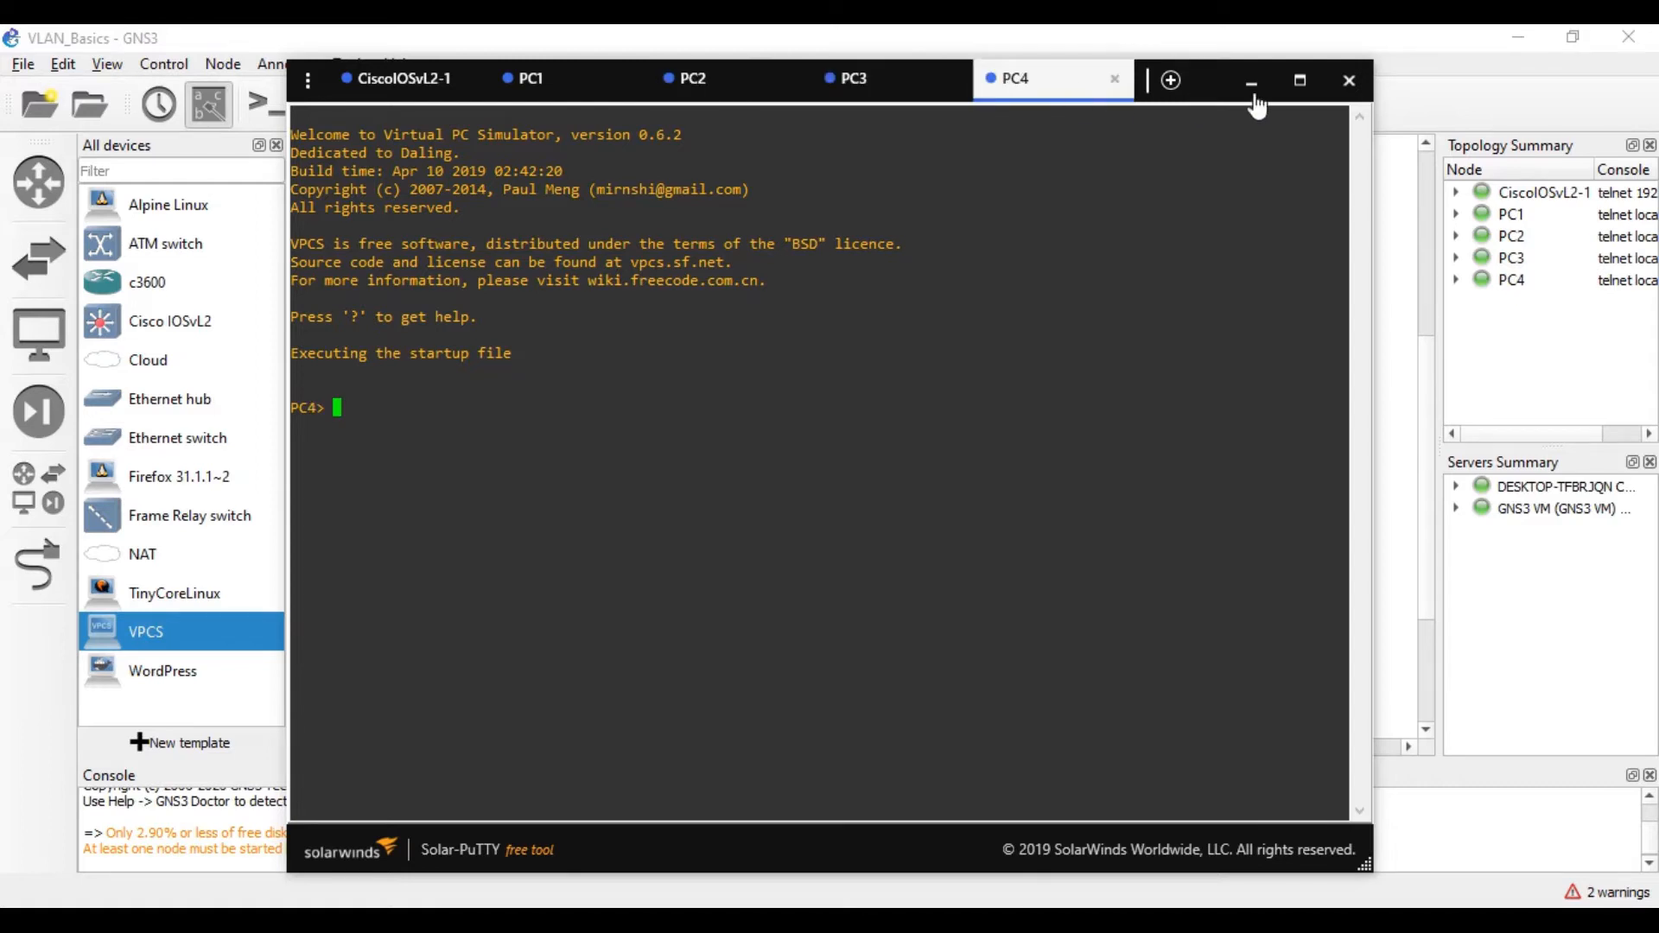
click(1255, 85)
Add the text note "vlan10" beside PC1 and PC2 and the note "vlan20" beside PC3 and PC4
click(535, 105)
click(340, 367)
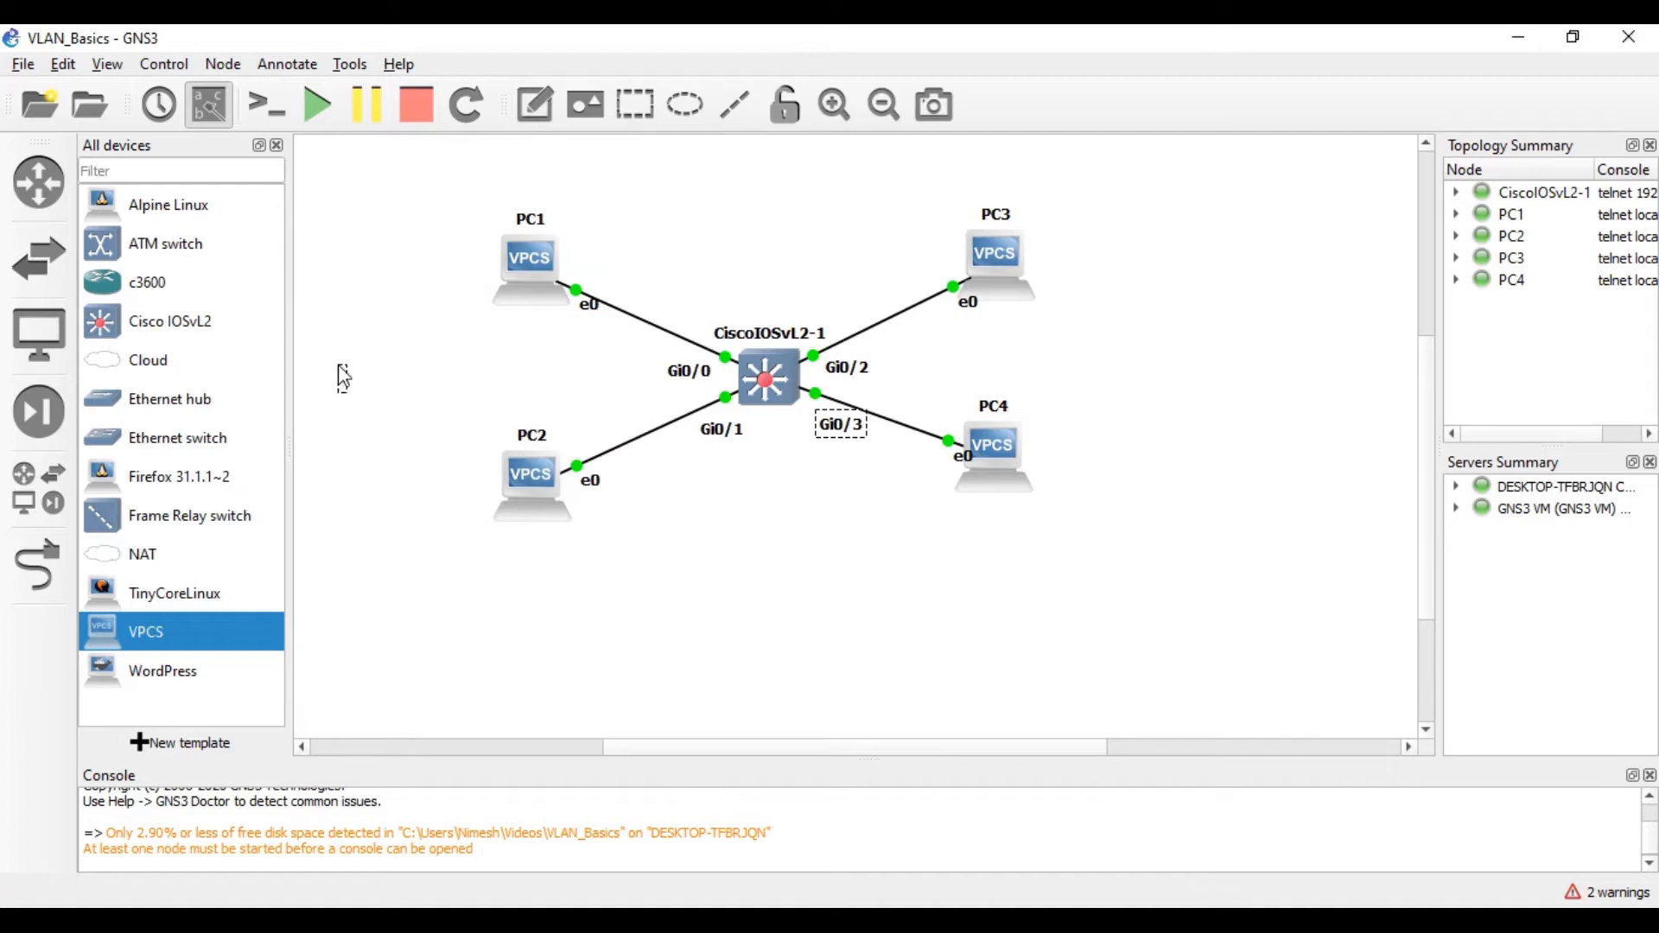
text(vlan10)
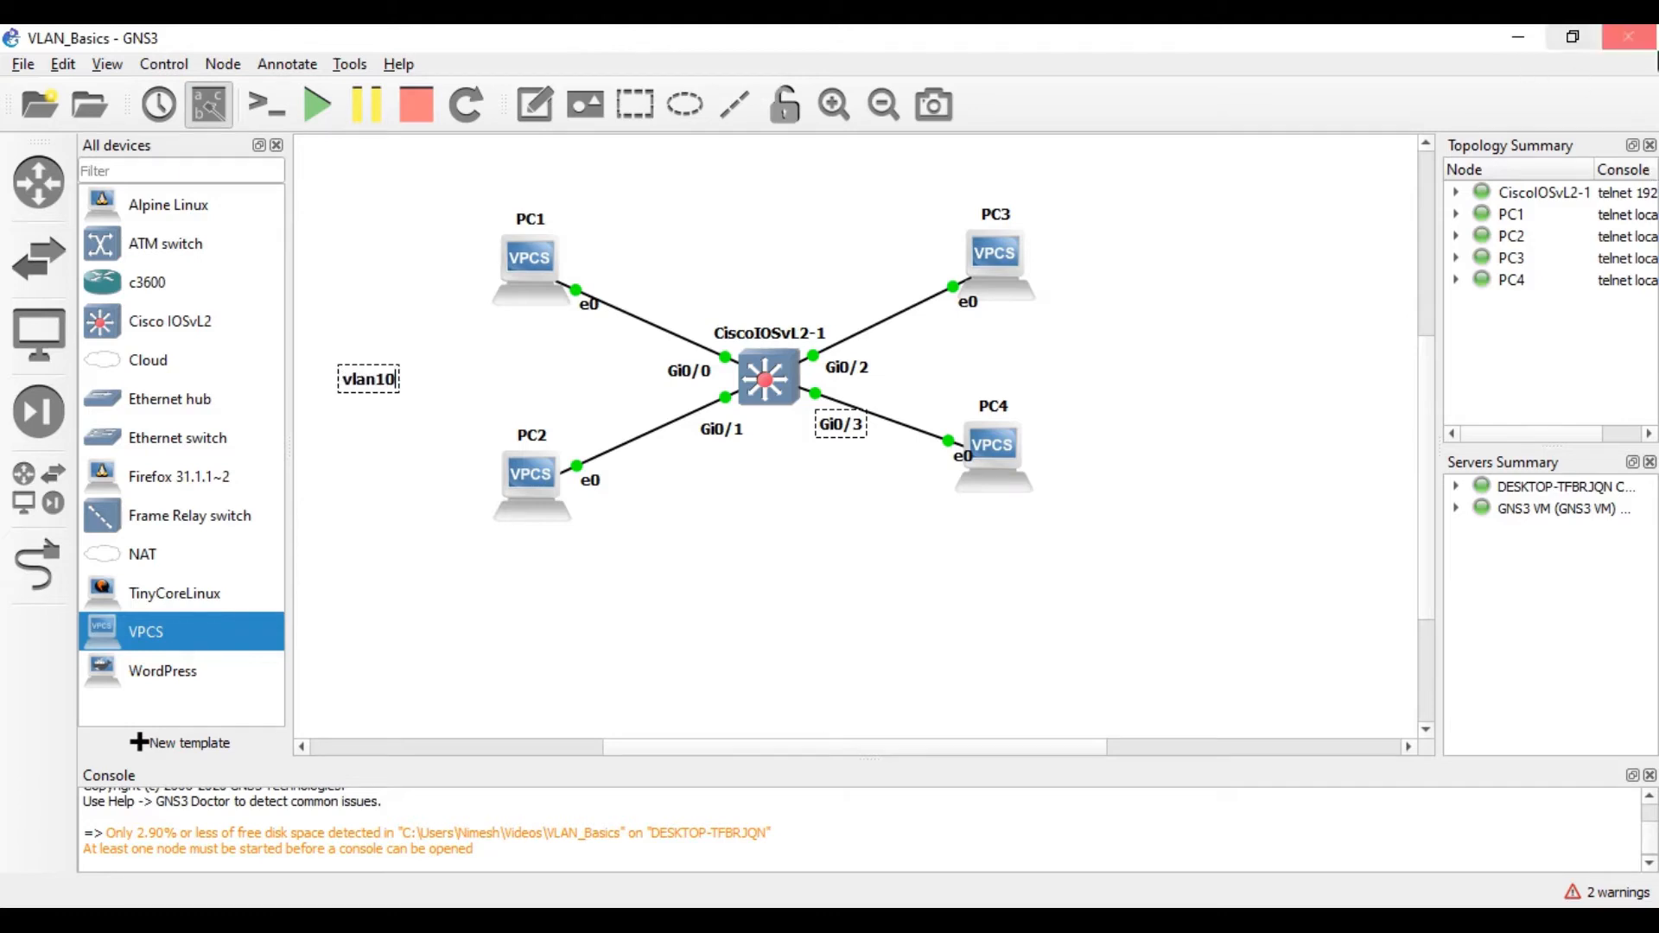
click(535, 103)
click(1071, 354)
text(vlan20)
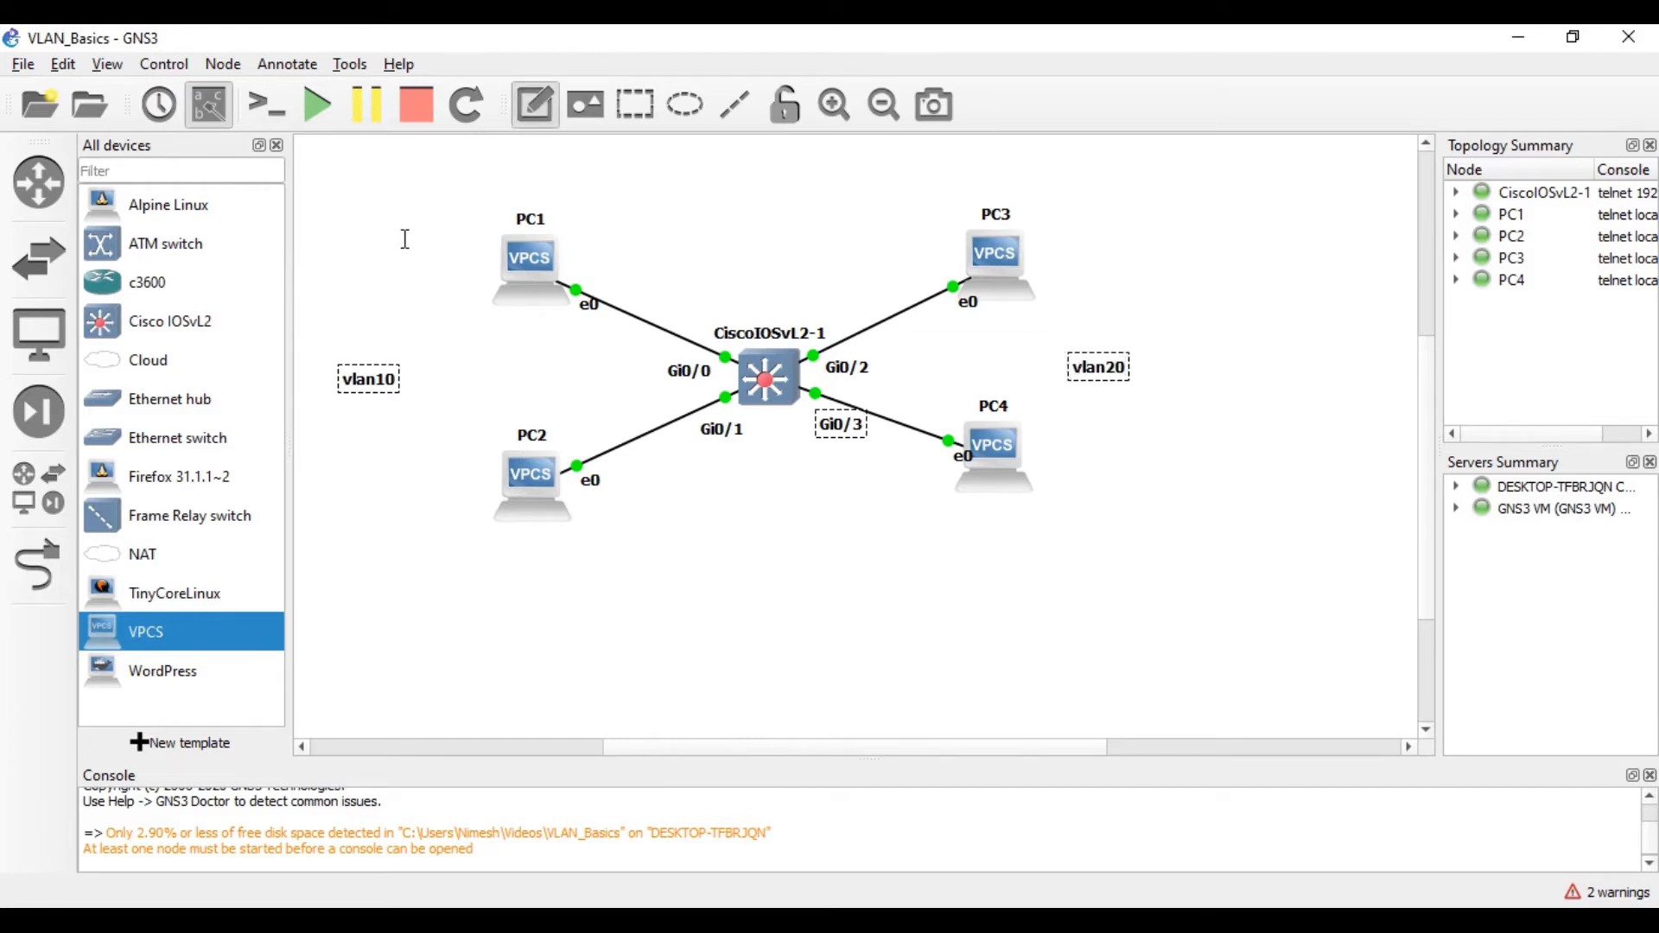
Add a two-line note beside PC1 reading 10.0.0.2/24 and 10.0.0.1, positioned just left of the node
text(10.0.0.)
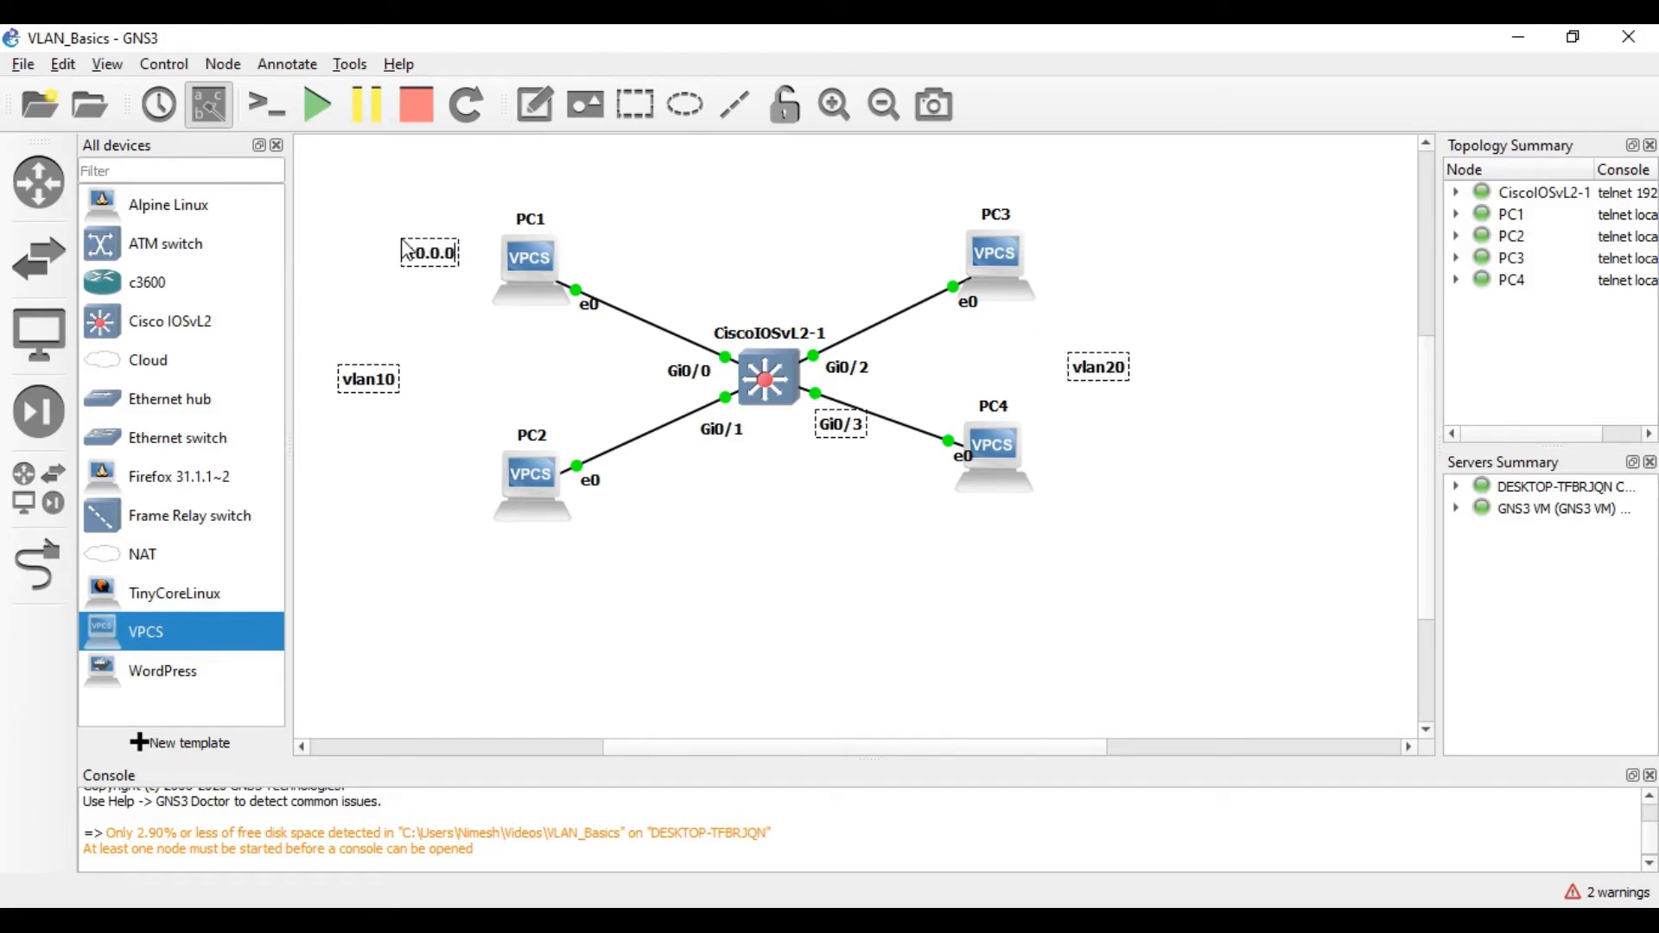
text(2/24)
key(Return)
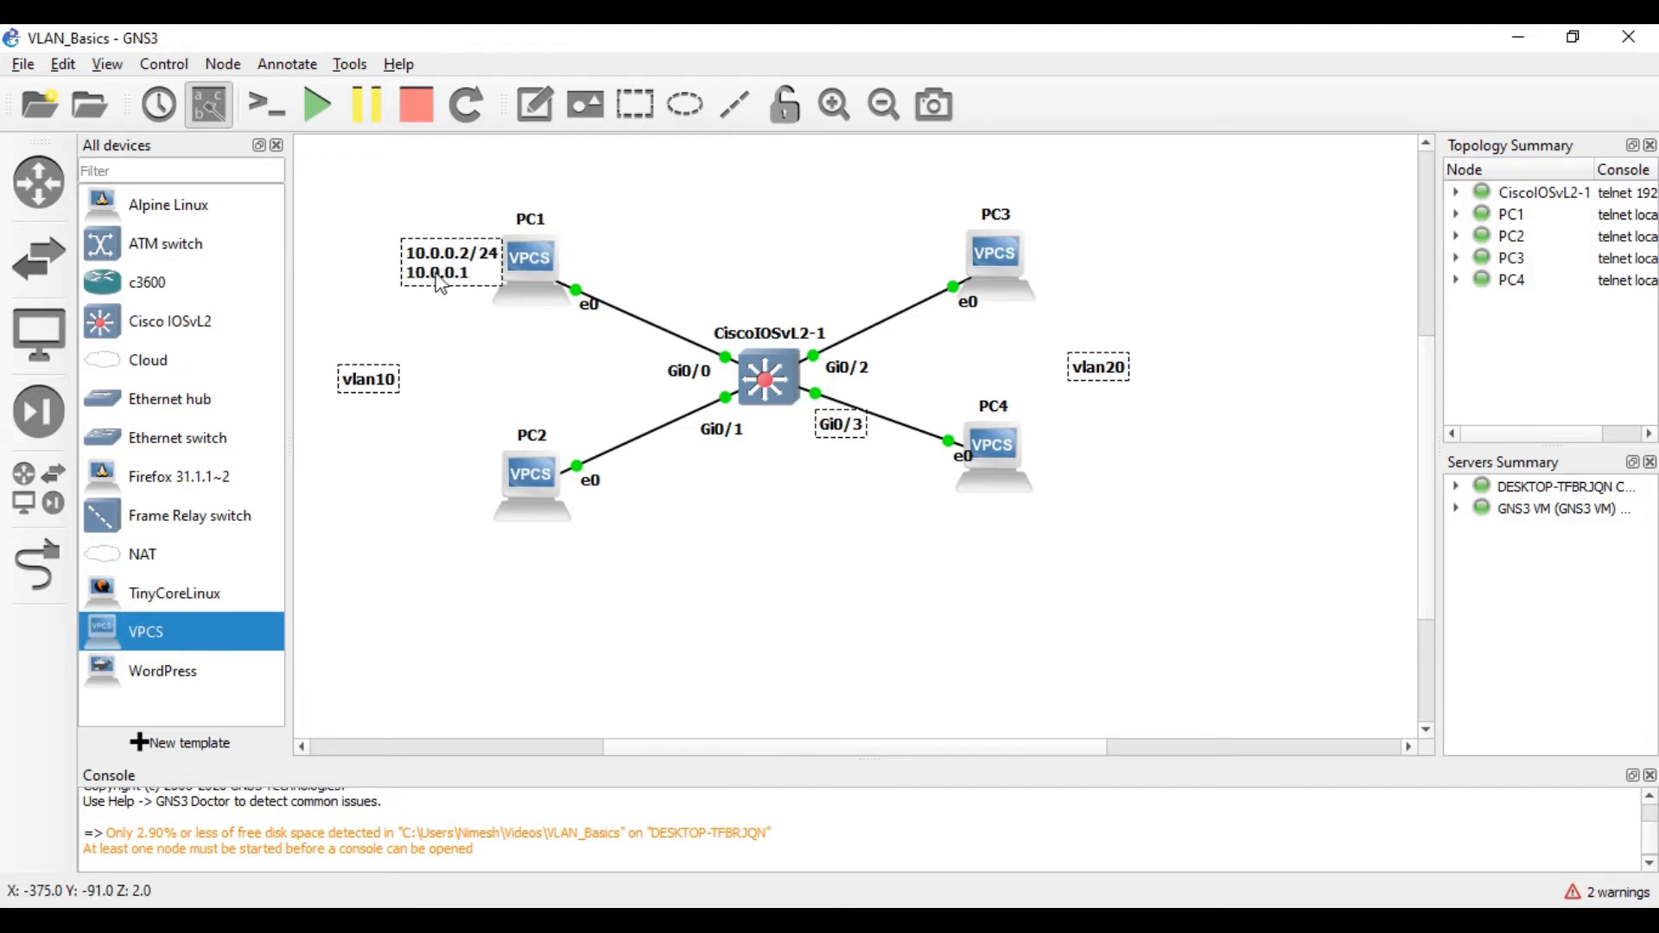
mouse_move(451, 287)
mouse_down()
mouse_move(368, 289)
mouse_move(432, 294)
mouse_move(419, 286)
mouse_up()
click(439, 333)
click(439, 284)
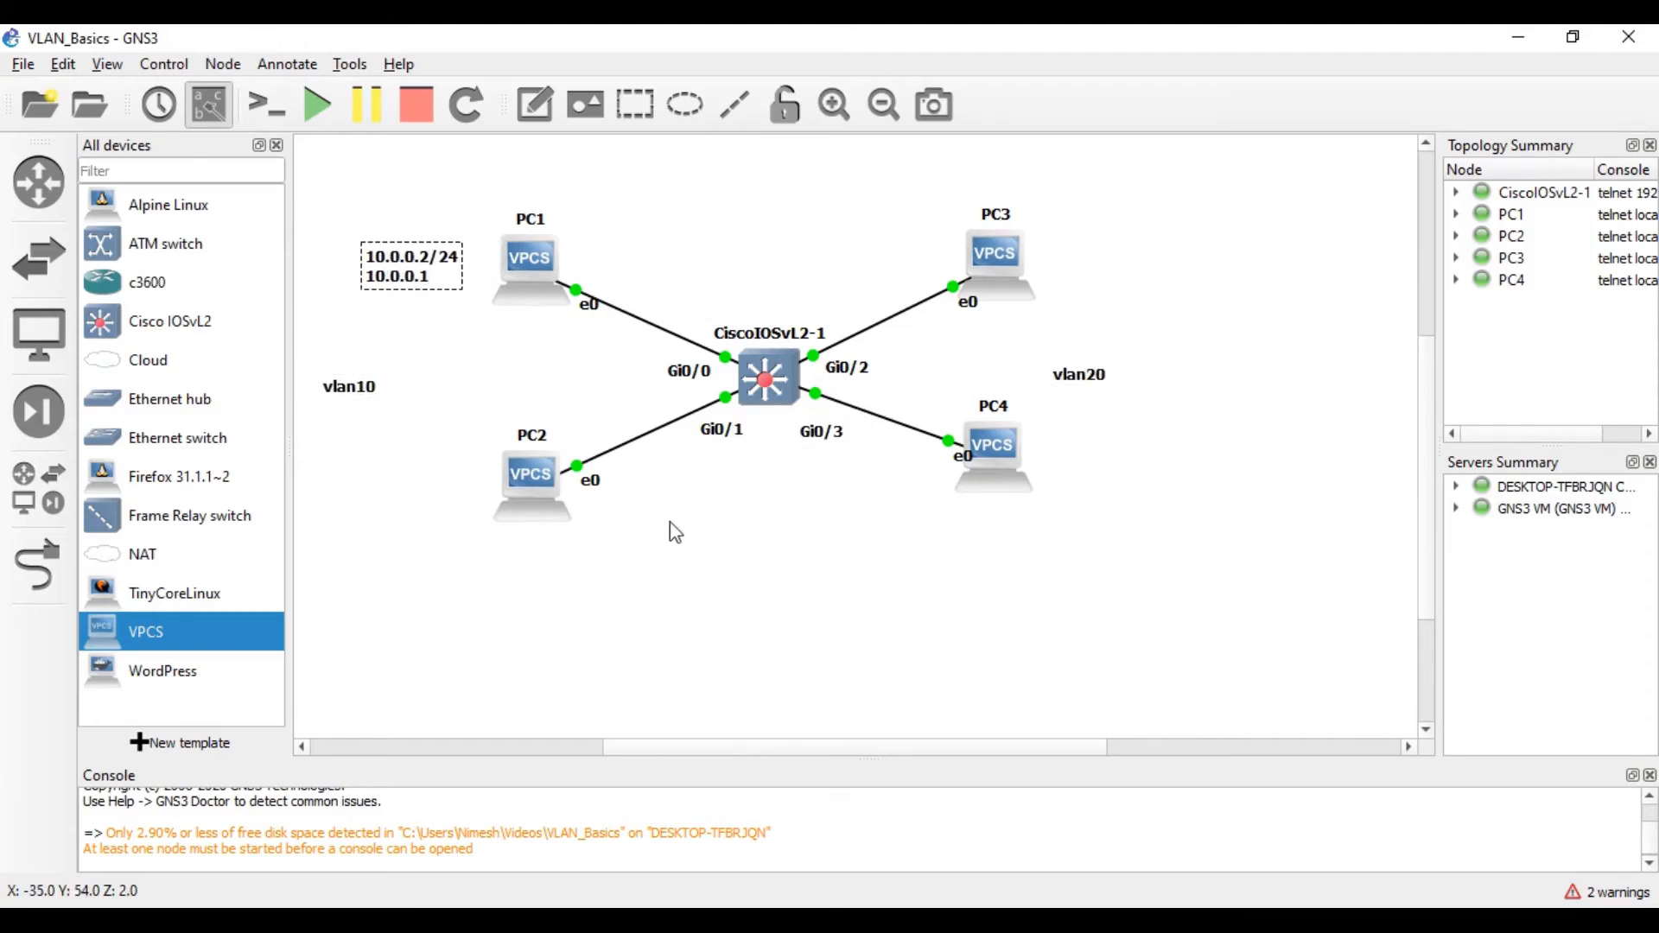
Add a two-line note beside PC2 reading 10.0.0.3/24 and 10.0.0.1
click(534, 105)
click(384, 476)
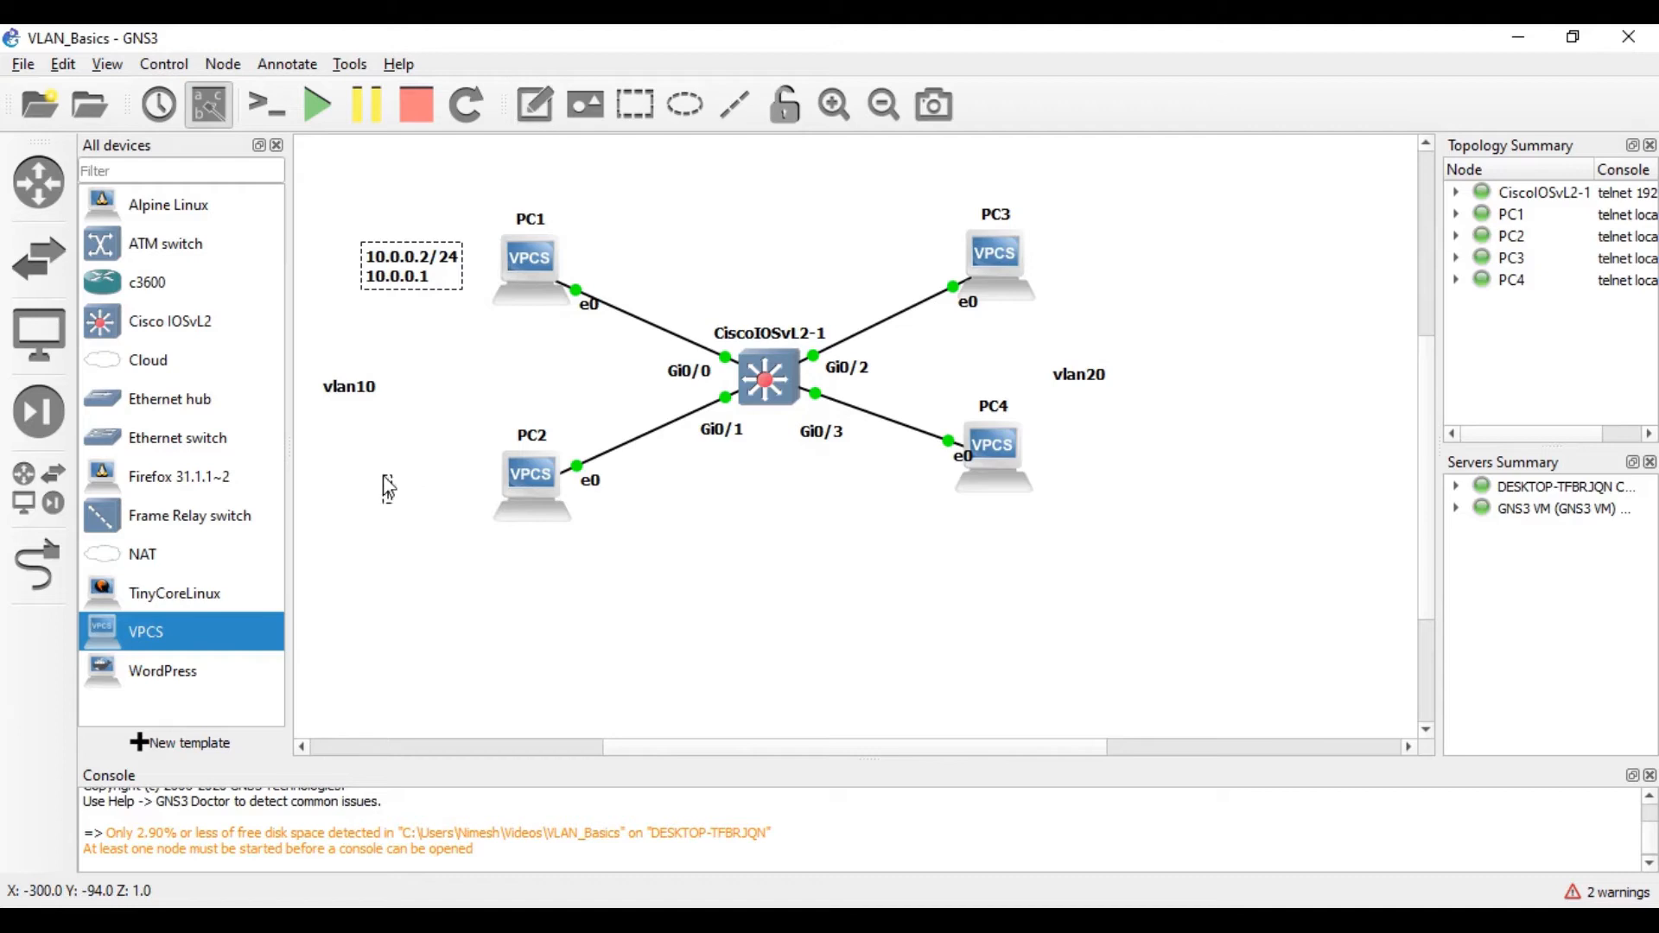
text(10.0.0.)
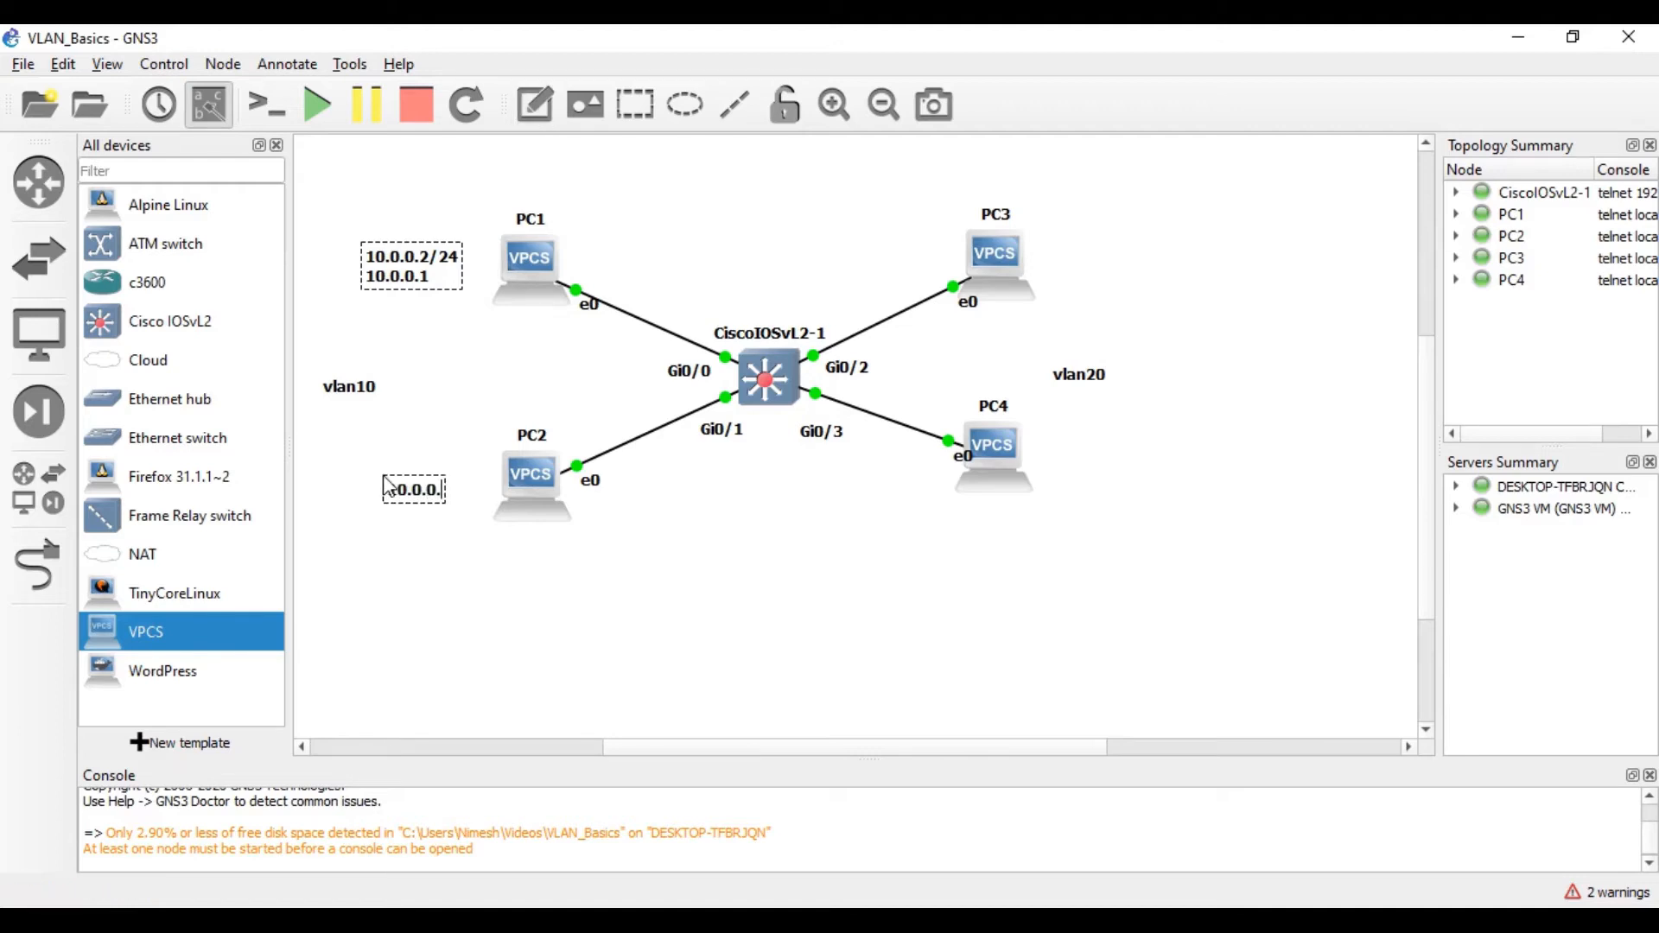
text(3/24)
key(Return)
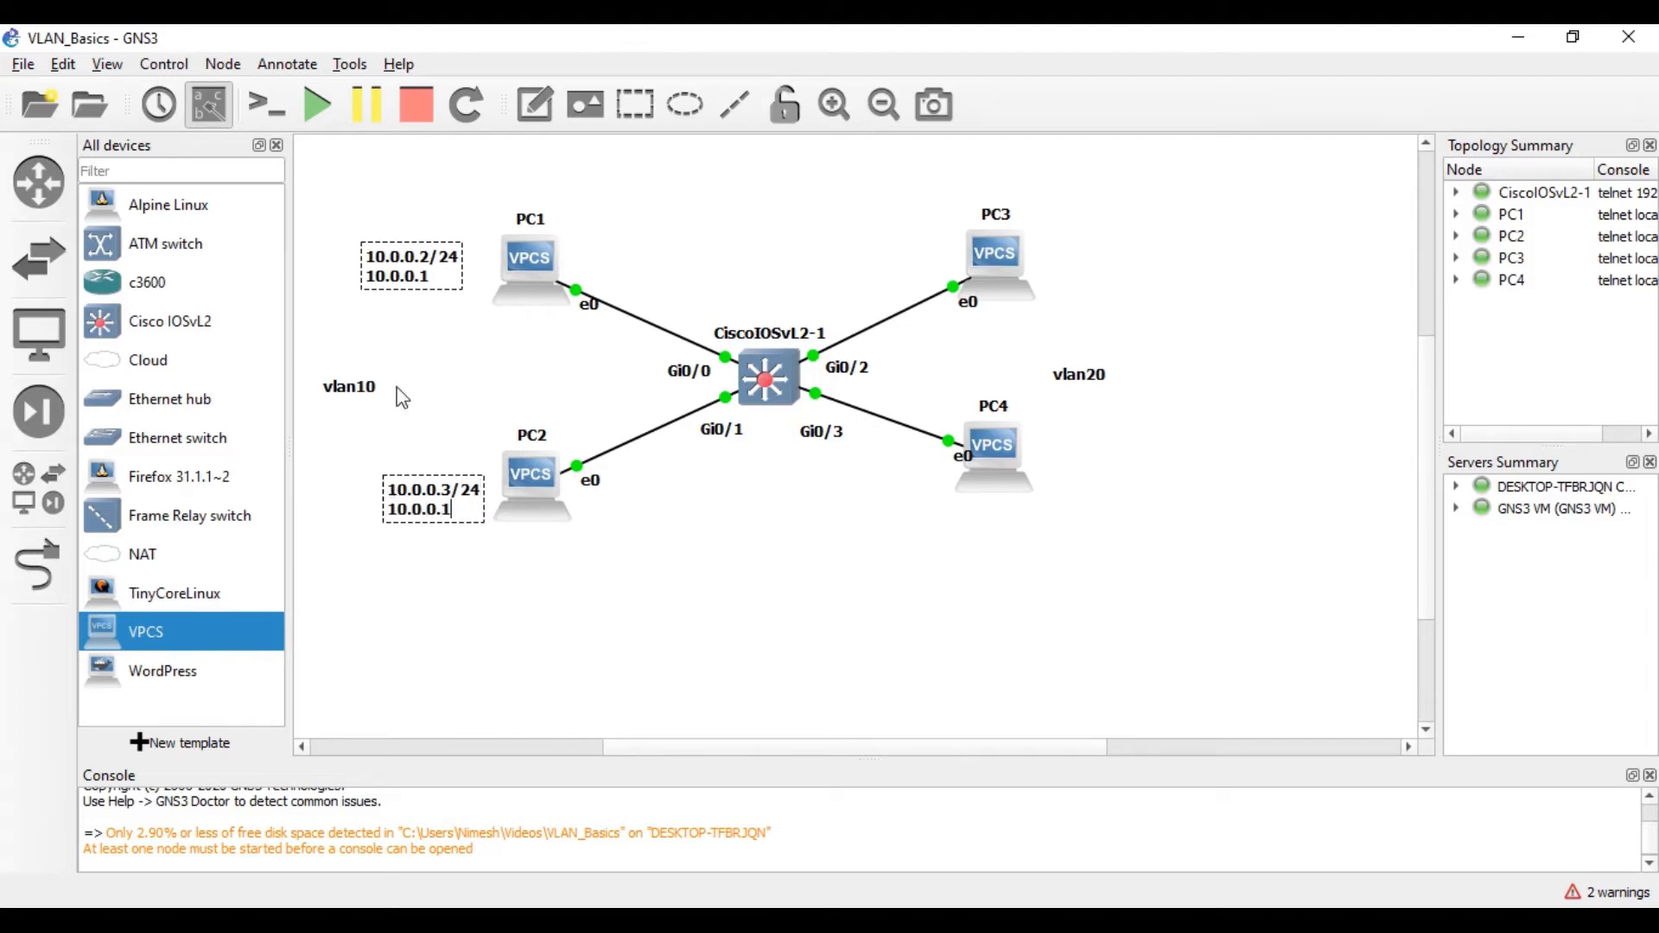
Add a two-line note beside PC3 reading 20.0.0.2/24 and 20.0.0.1
click(532, 106)
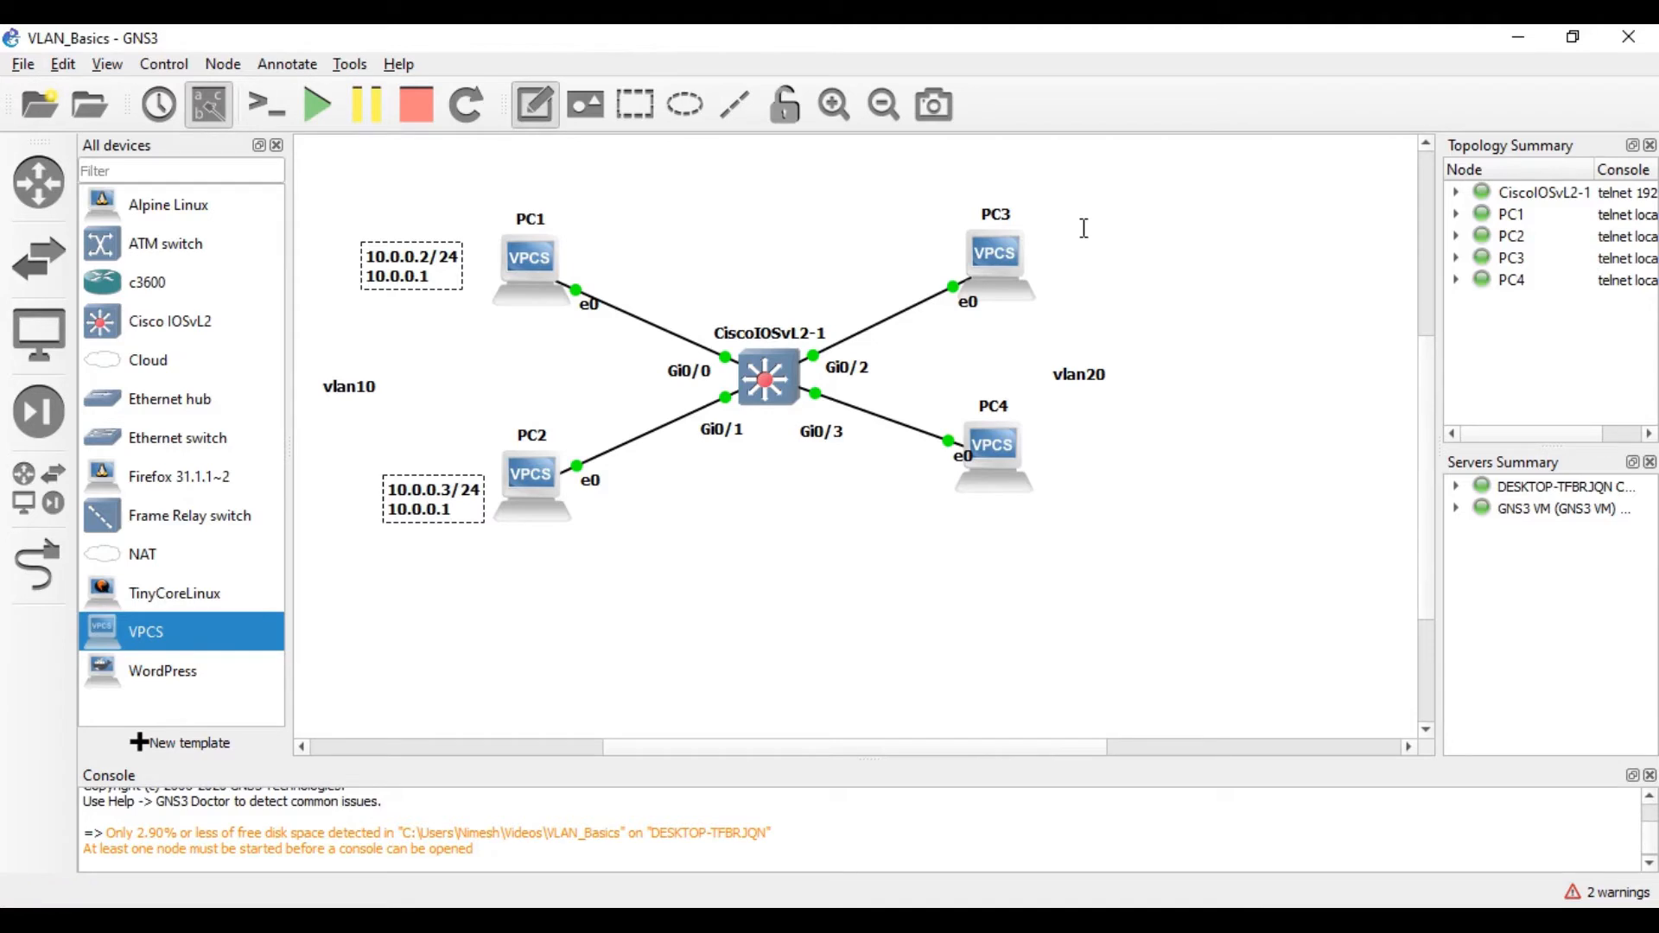
click(1069, 228)
text(10.0.0.)
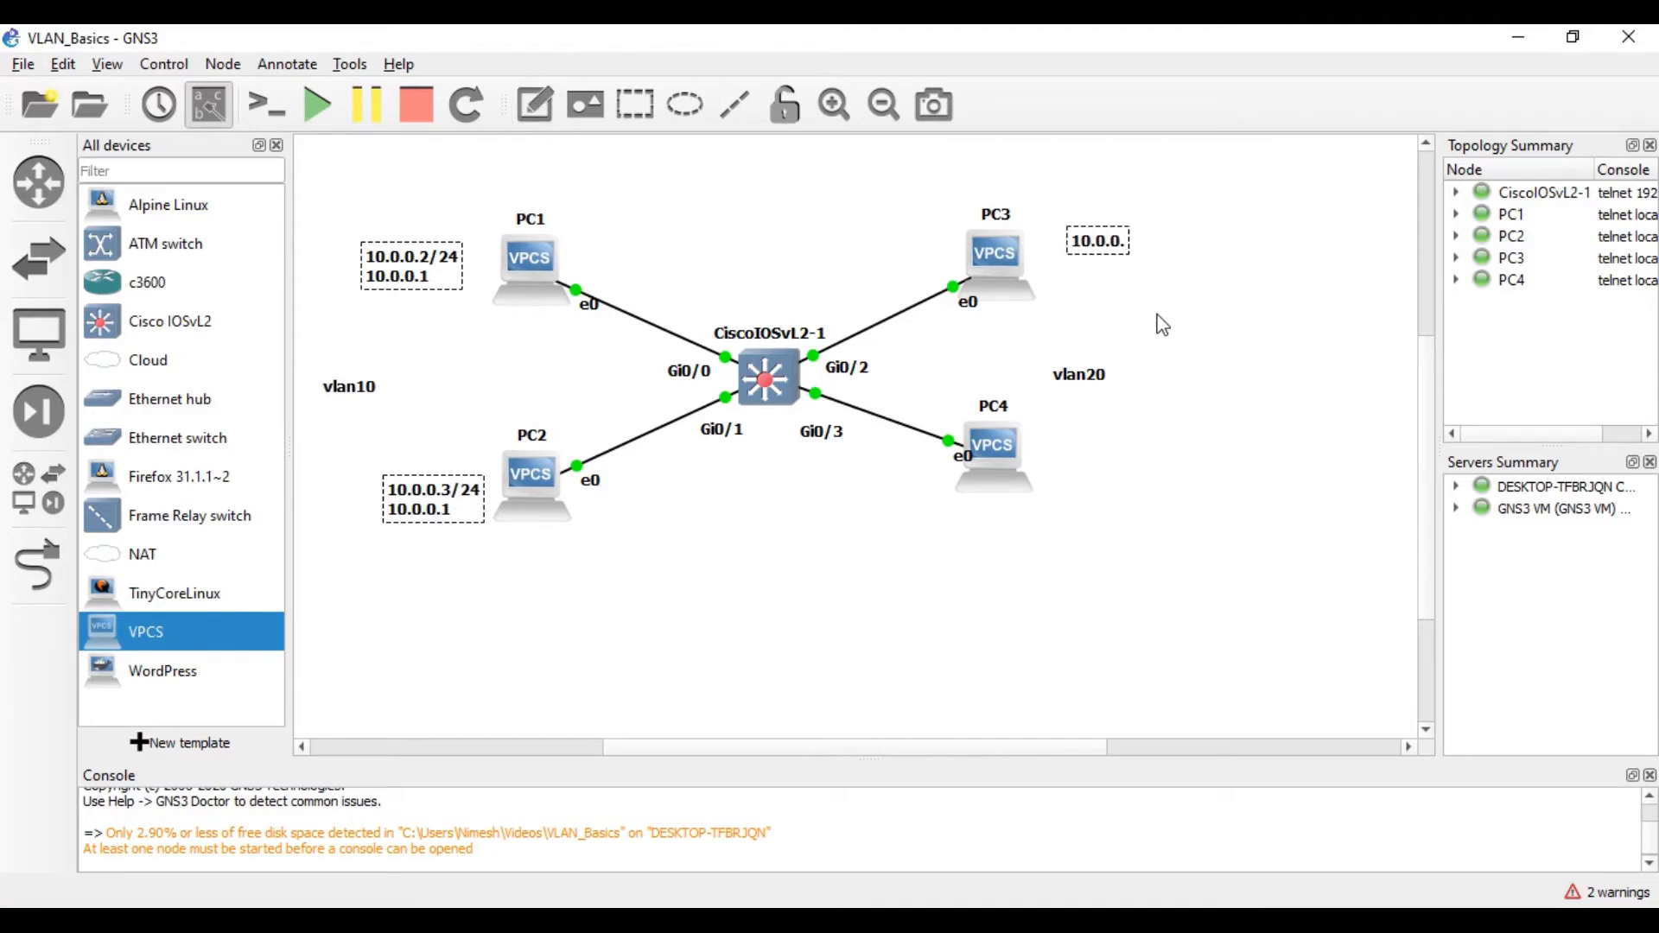
key(BackSpace)
key(BackSpace)
key(BackSpace)
key(BackSpace)
key(BackSpace)
key(BackSpace)
key(BackSpace)
text(20.0.0.2/24)
key(Return)
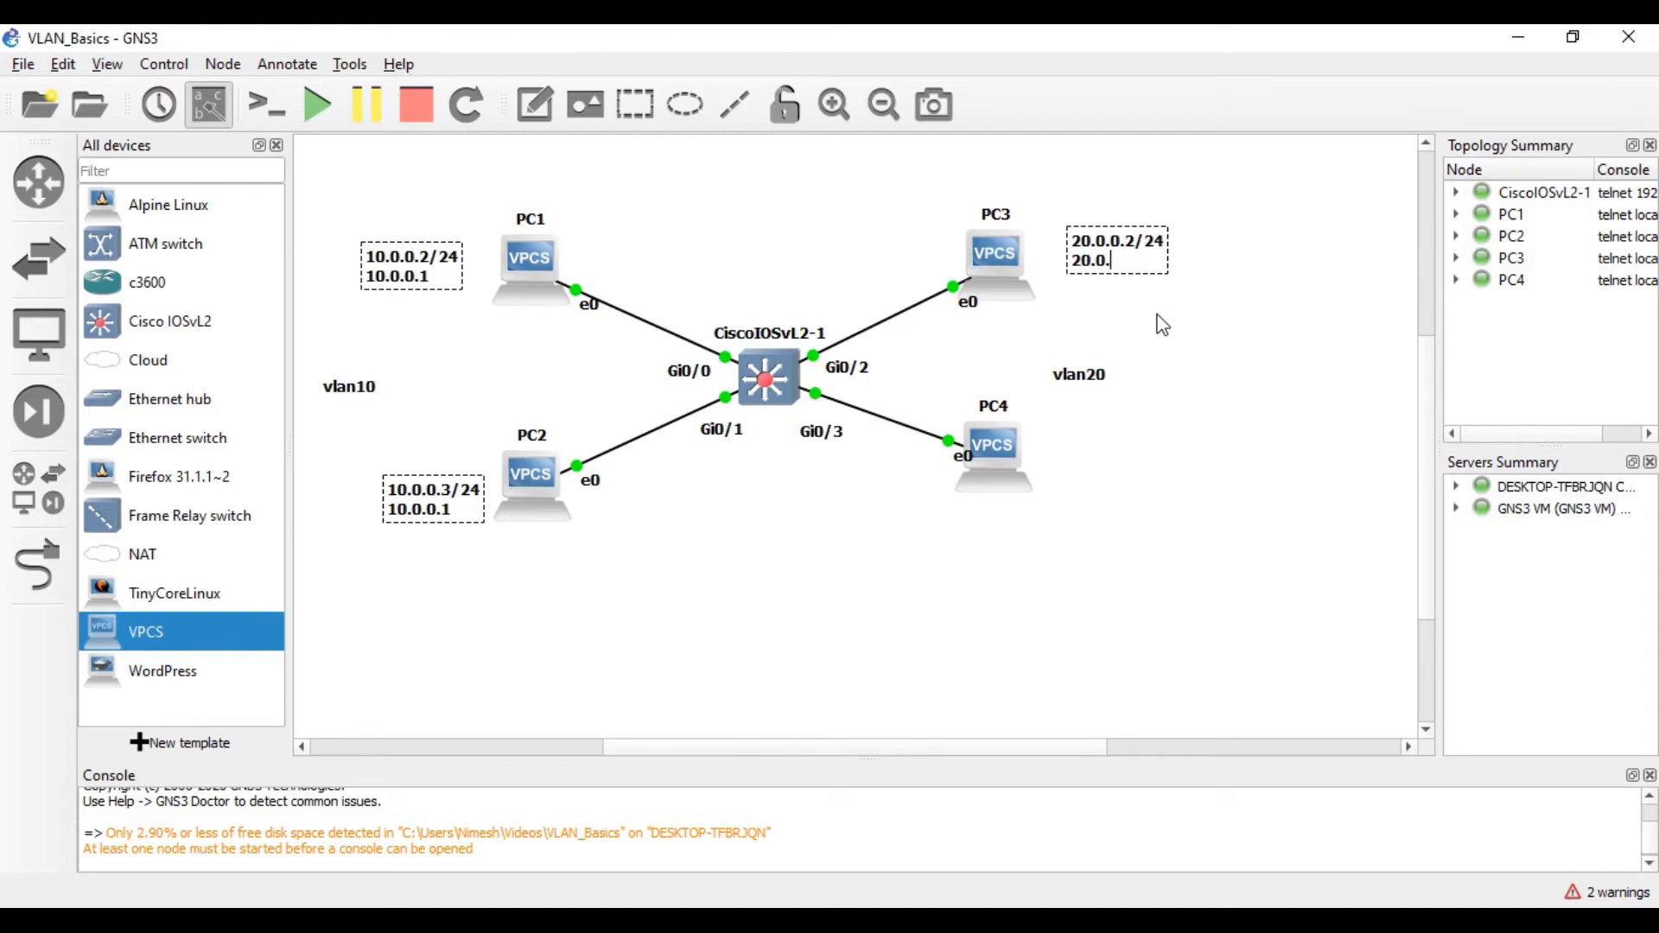
Add a two-line note beside PC4 reading 20.0.0.3/24 and 20.0.0.1
click(535, 104)
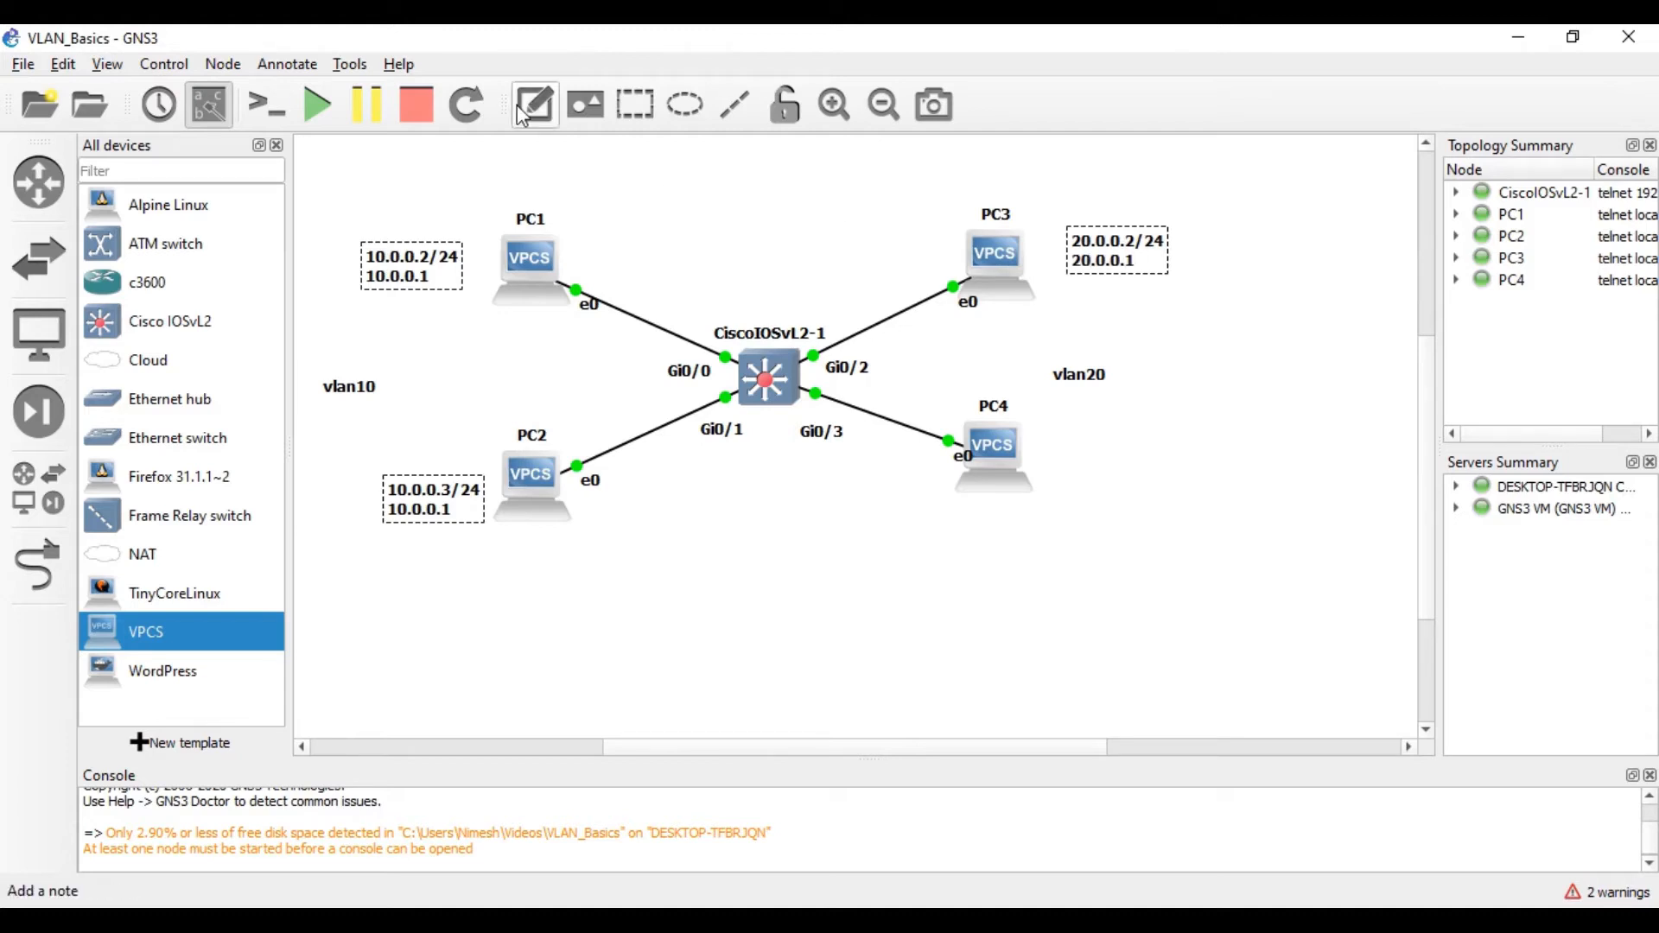
click(1072, 430)
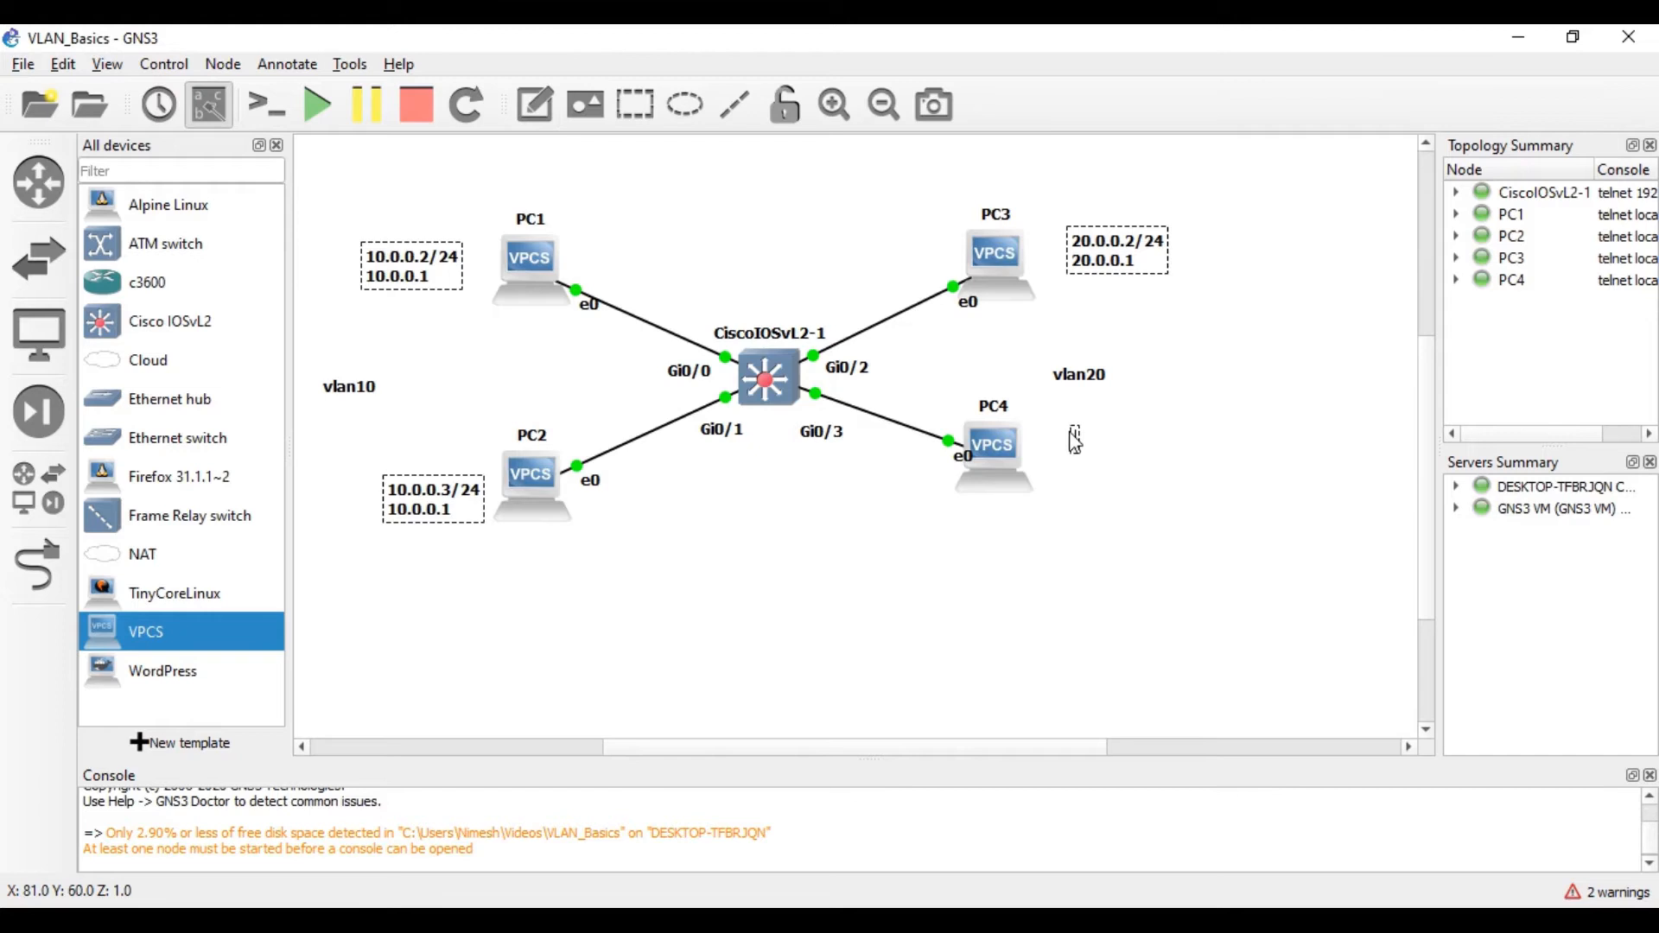
text(20.0.)
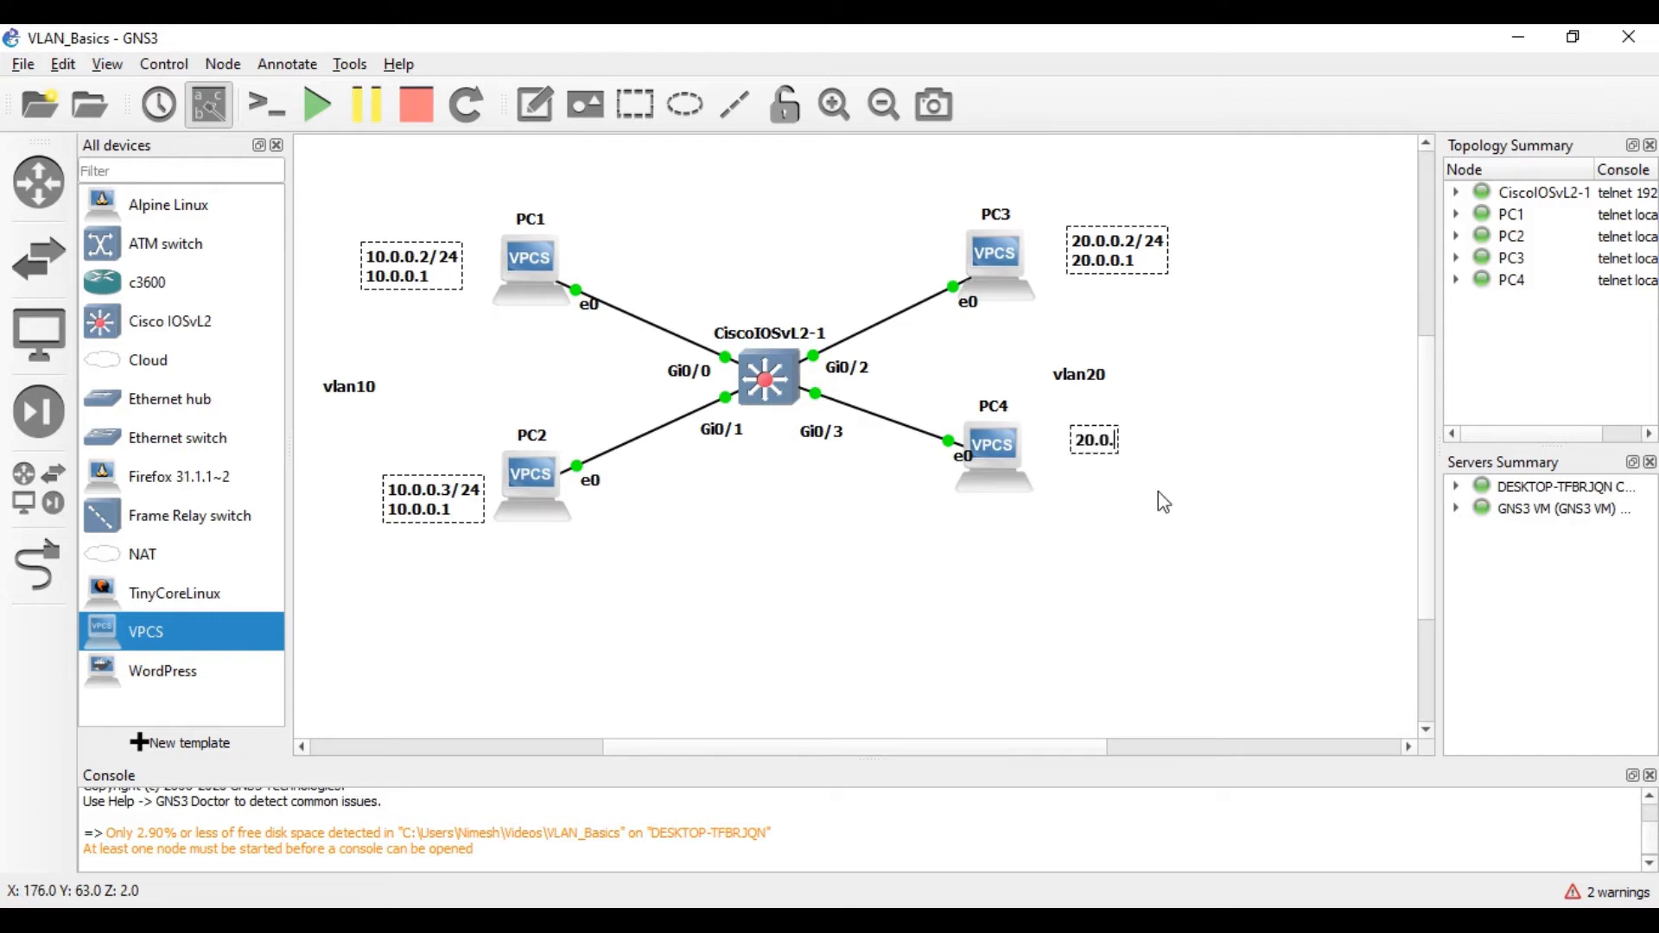
text(0.3/24)
key(Return)
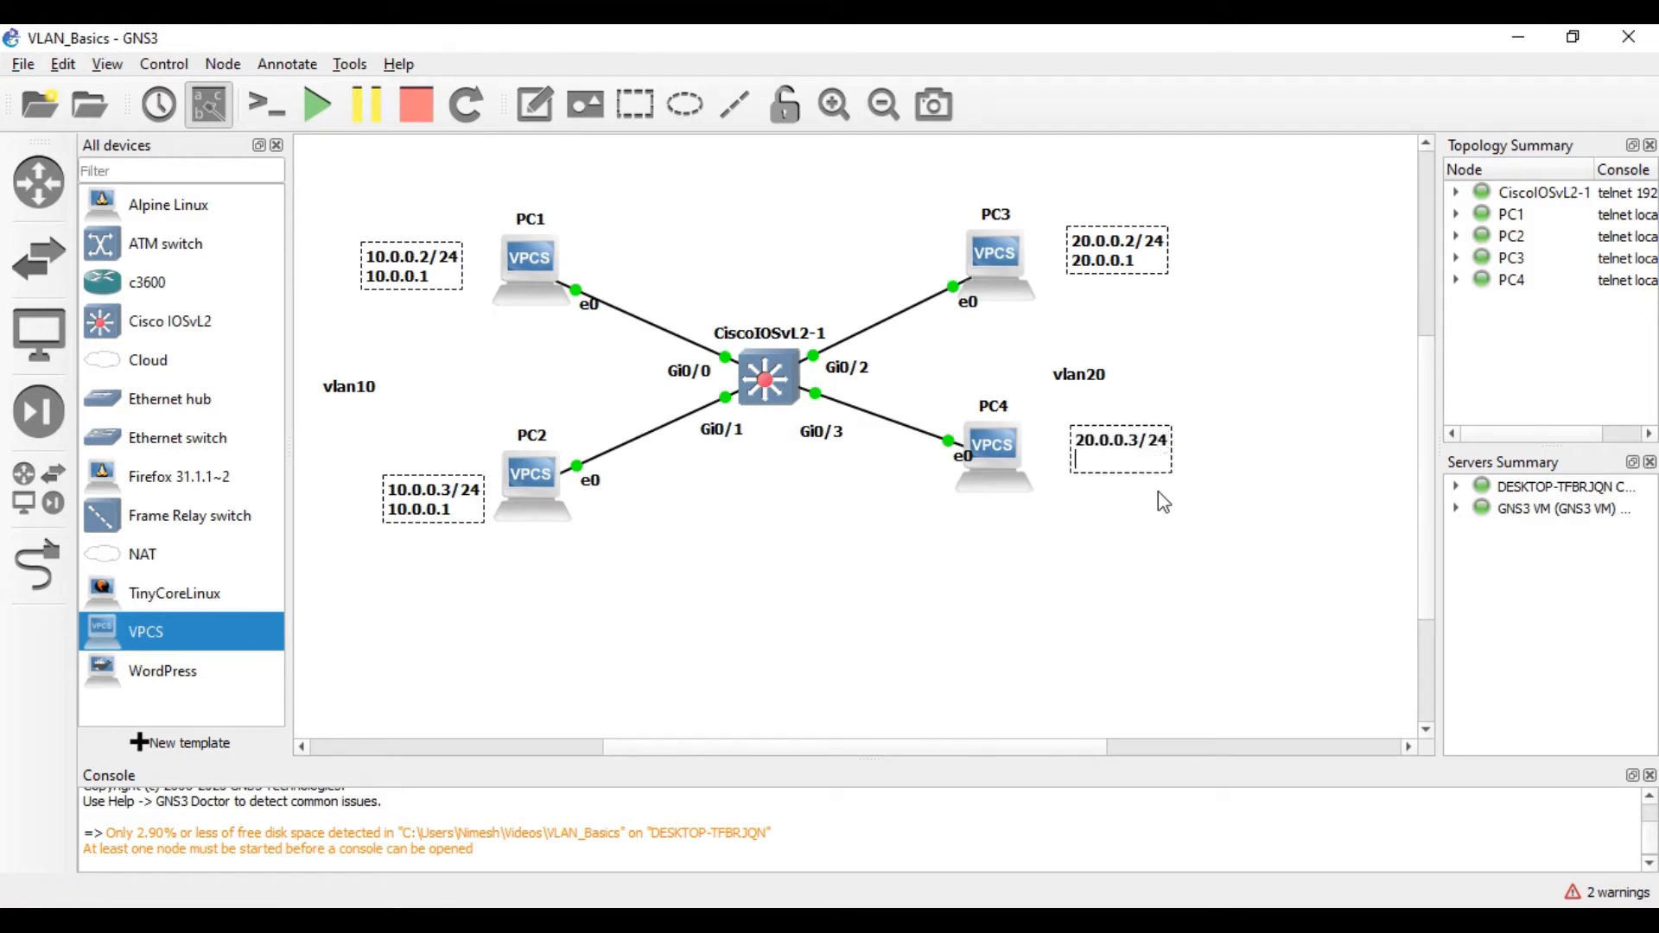
text(20.0.)
Move PC4's e0 interface label slightly away from the node icon and clear the selection
click(963, 460)
drag(966, 471, 950, 476)
click(1003, 619)
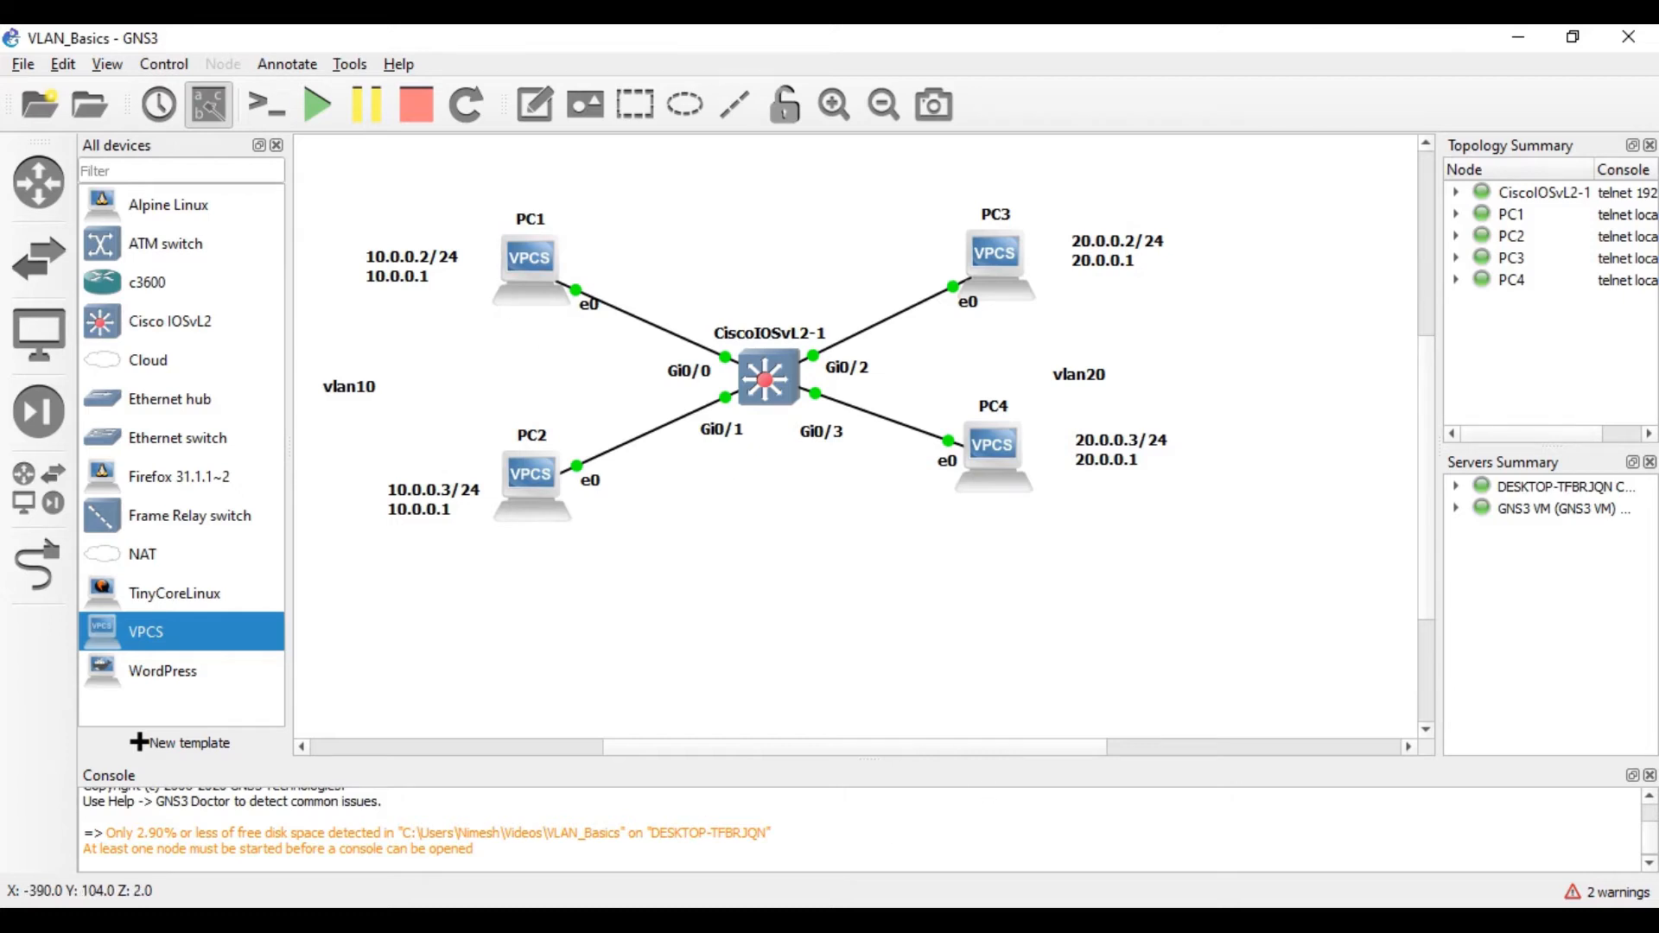
Switch to the PC1 console in Solar-PuTTY and move its window below the topology so both can be seen
click(830, 925)
click(530, 76)
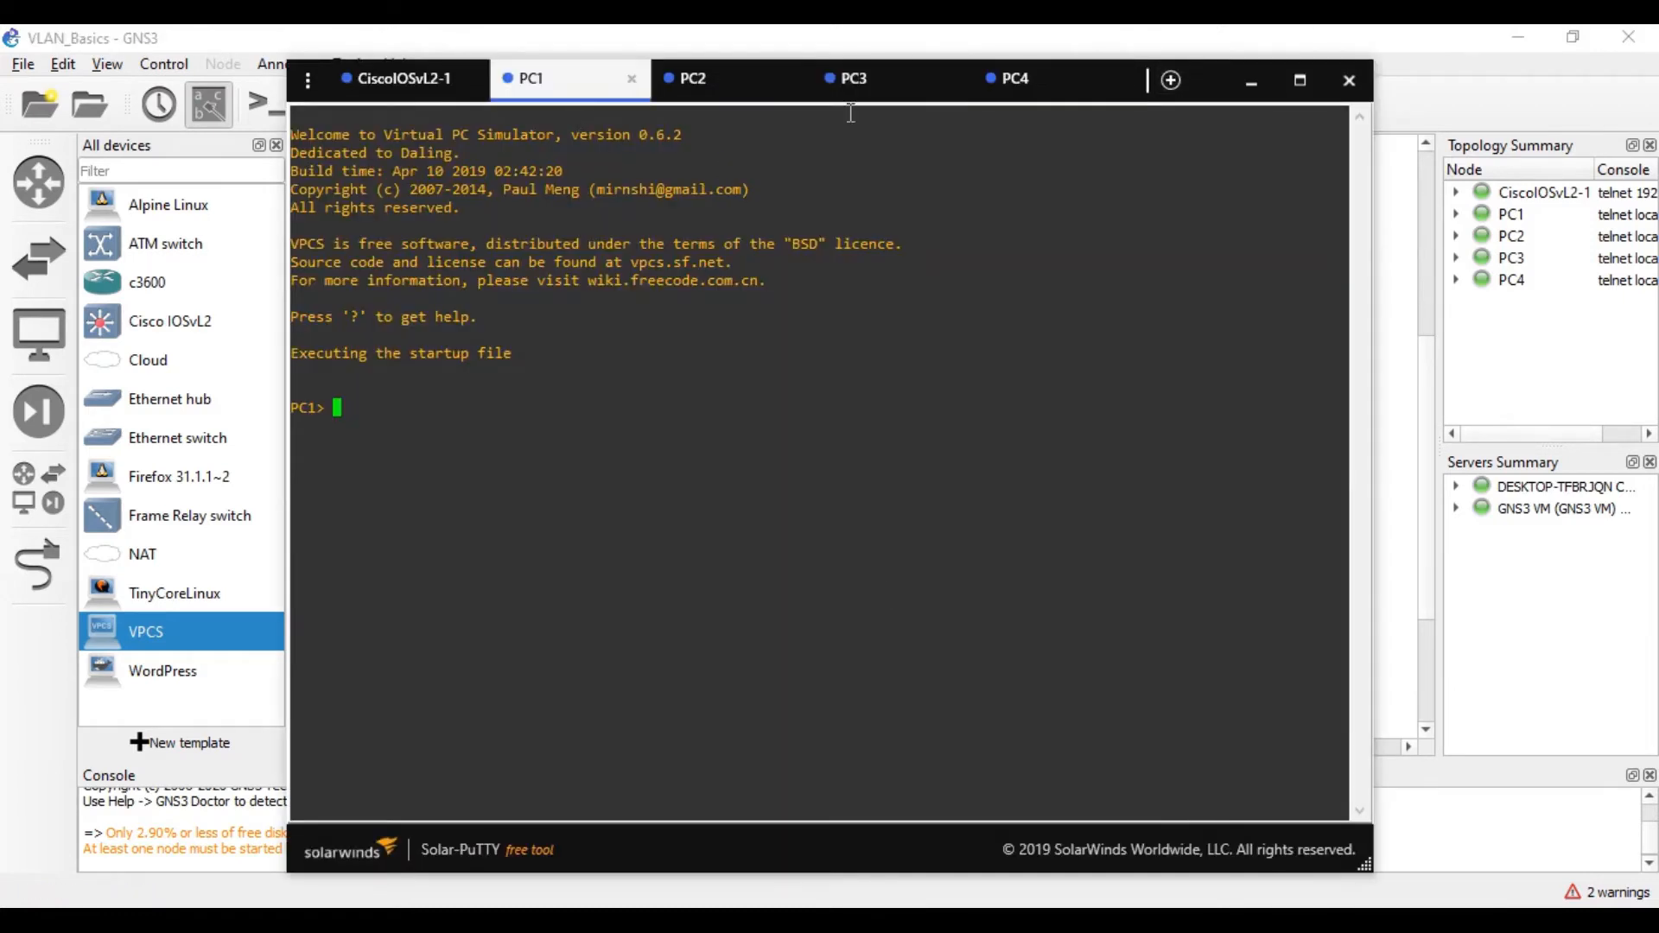
drag(1218, 67, 1219, 395)
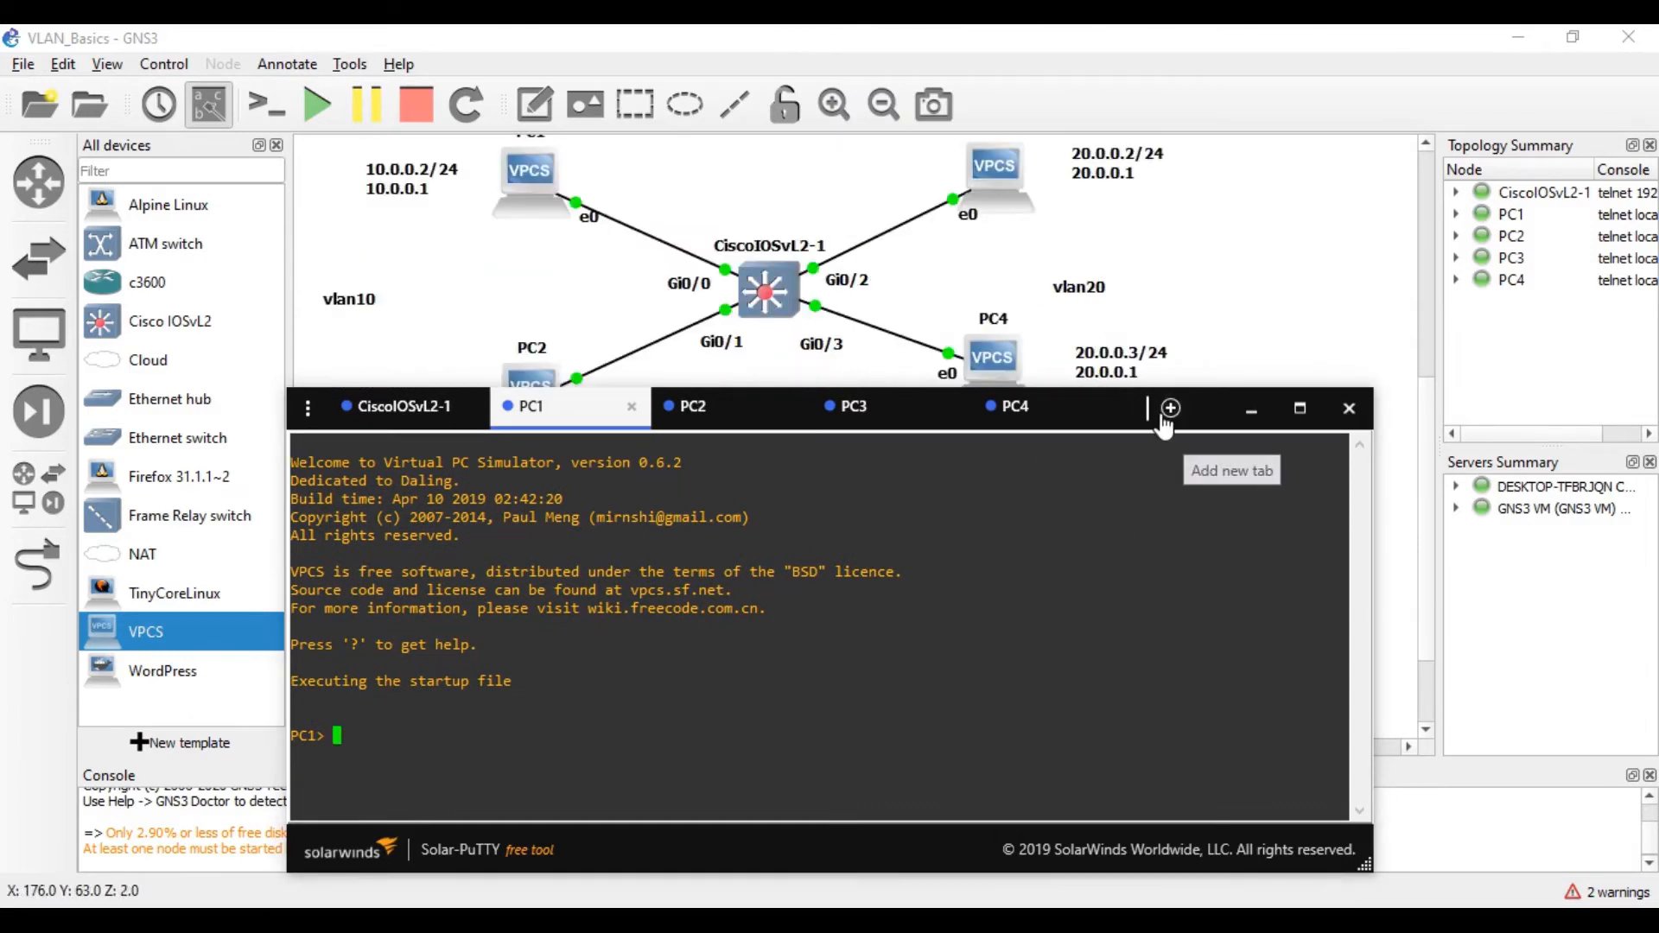
drag(1203, 407, 1216, 498)
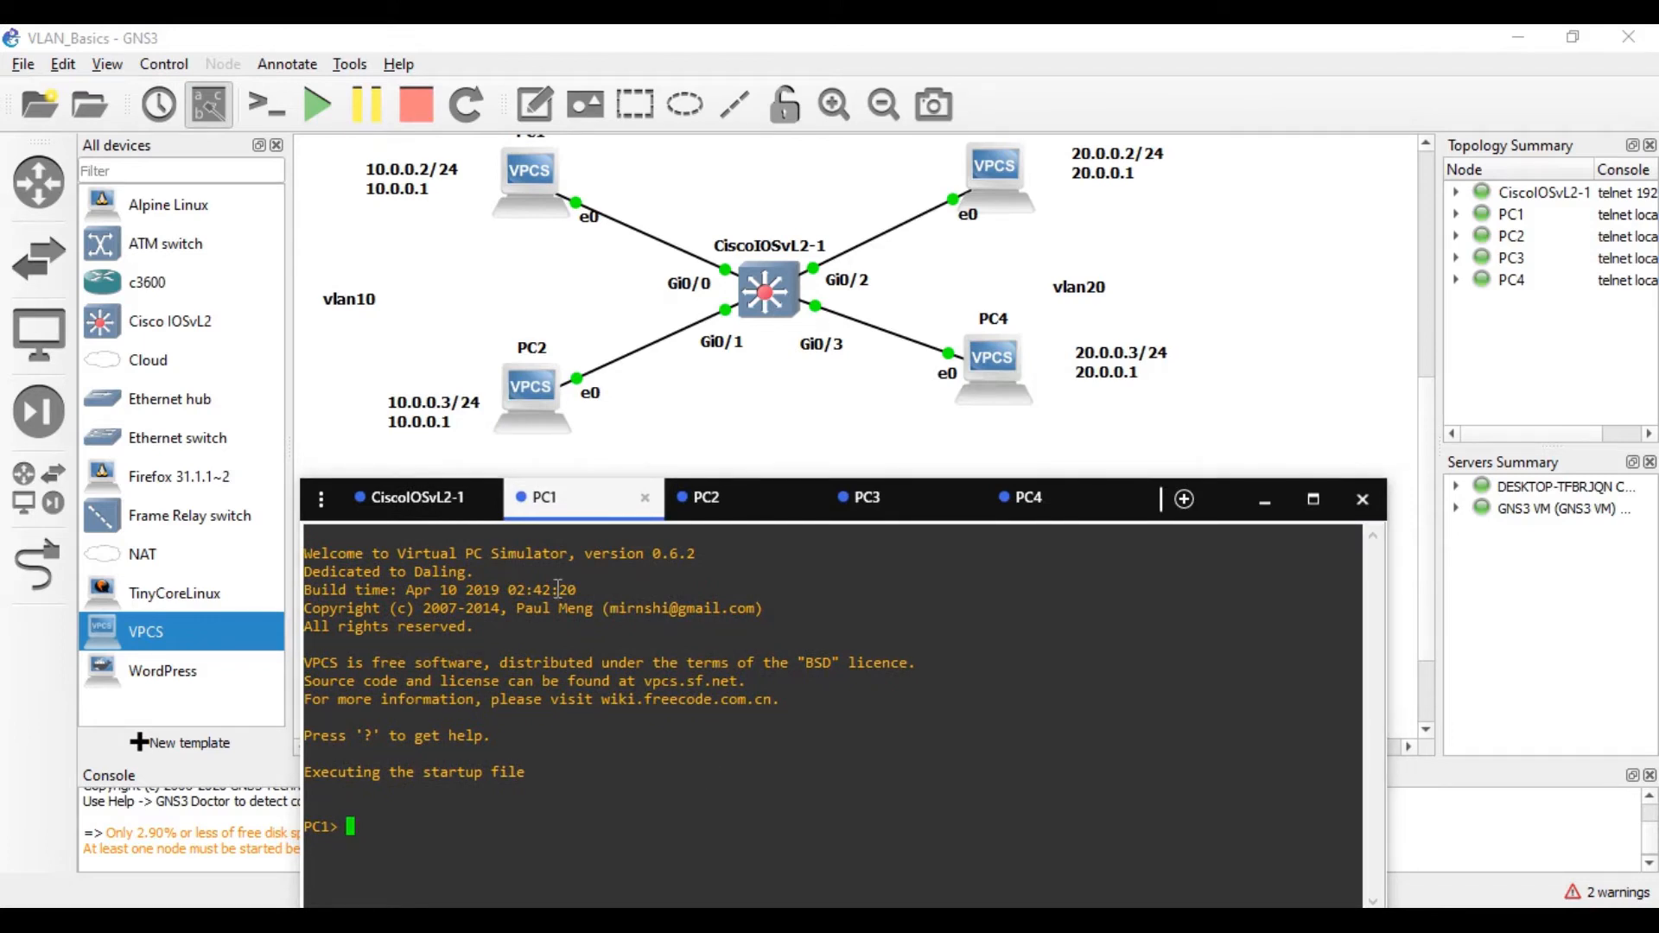
scroll(724, 343, up, 1)
scroll(724, 343, down, 1)
Assign PC1 the address 10.0.0.2/24 with gateway 10.0.0.1 and display its IP settings
text(ip 10.0.02/24 10.0.0.1)
key(Return)
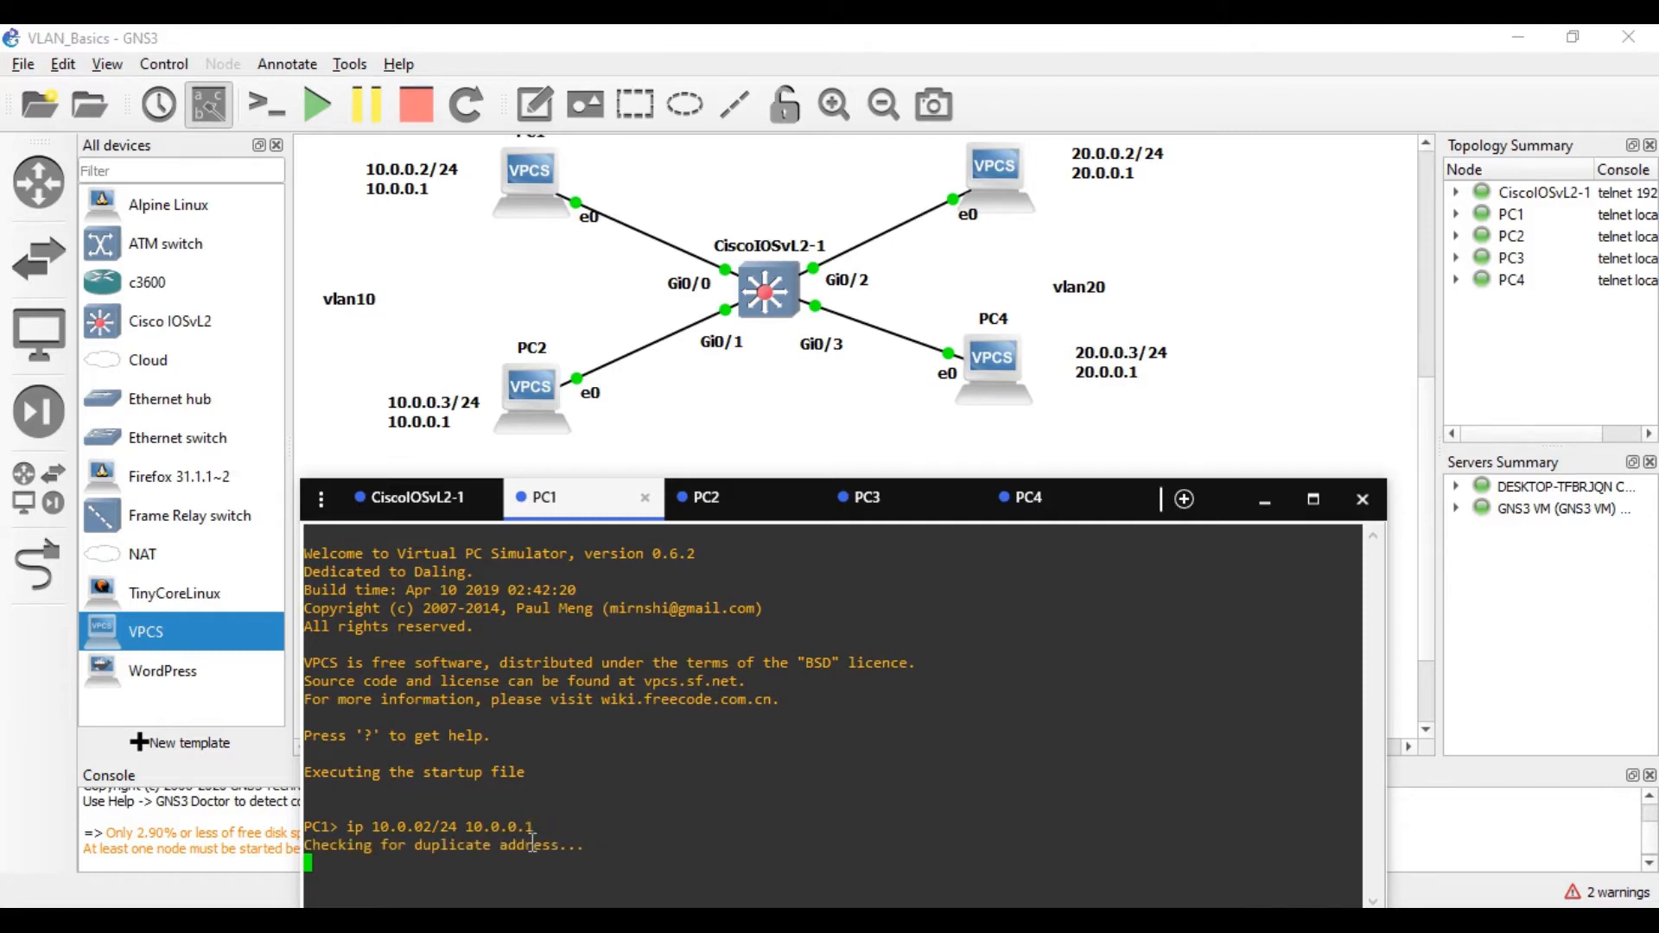
text(sho)
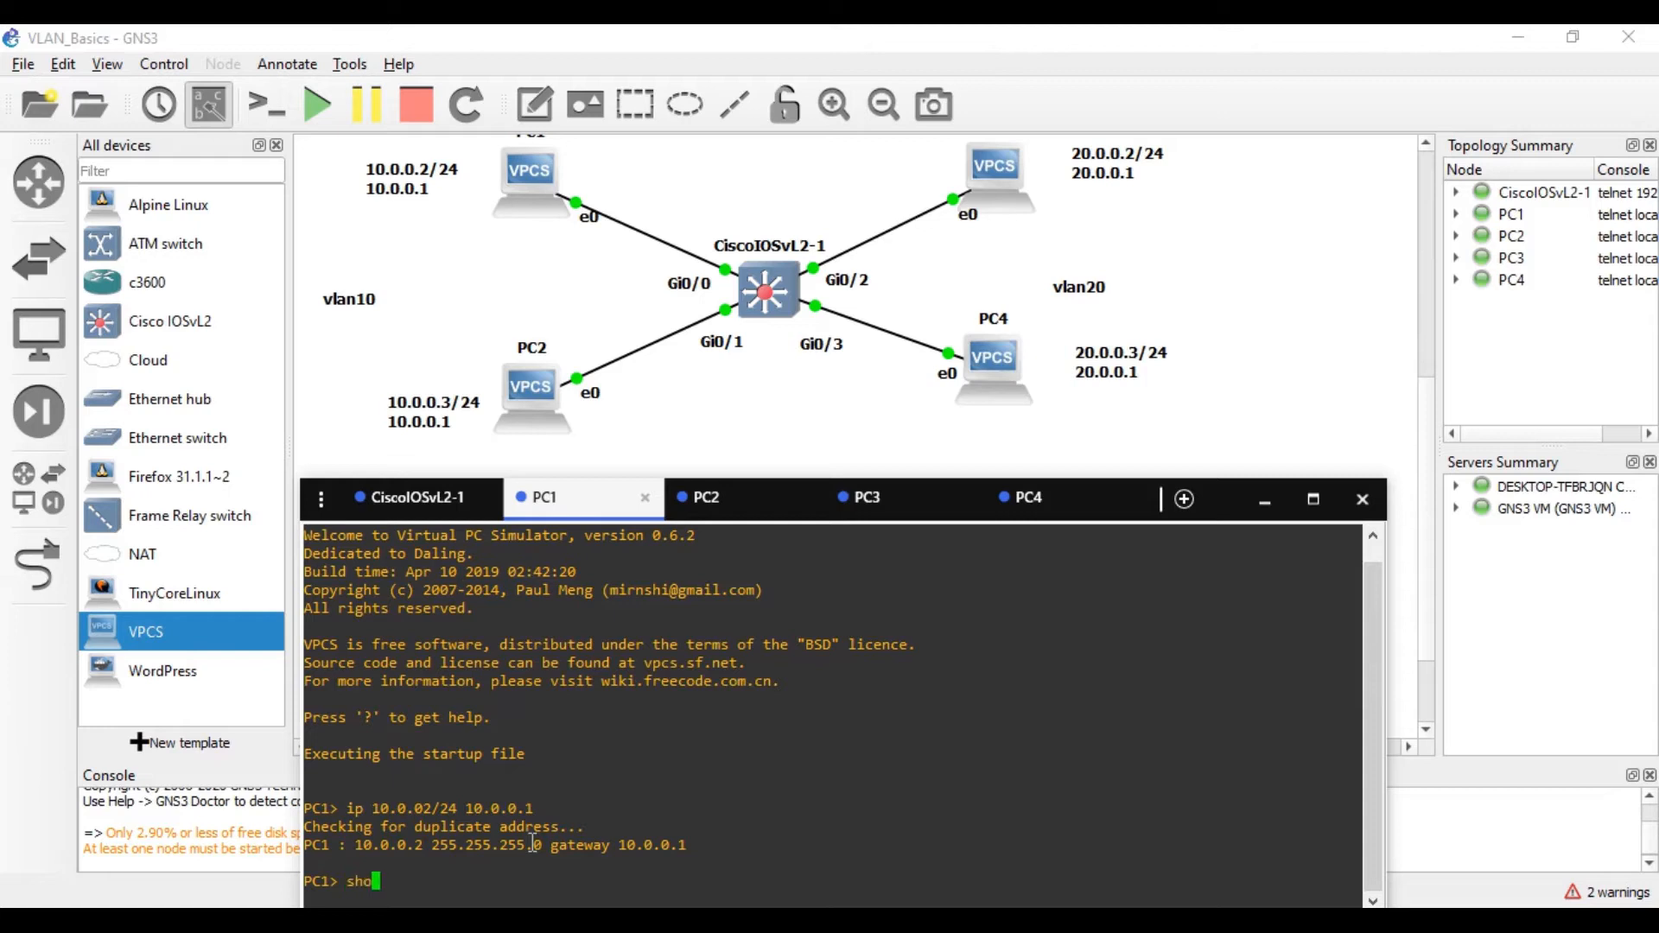
text(w ip)
key(Return)
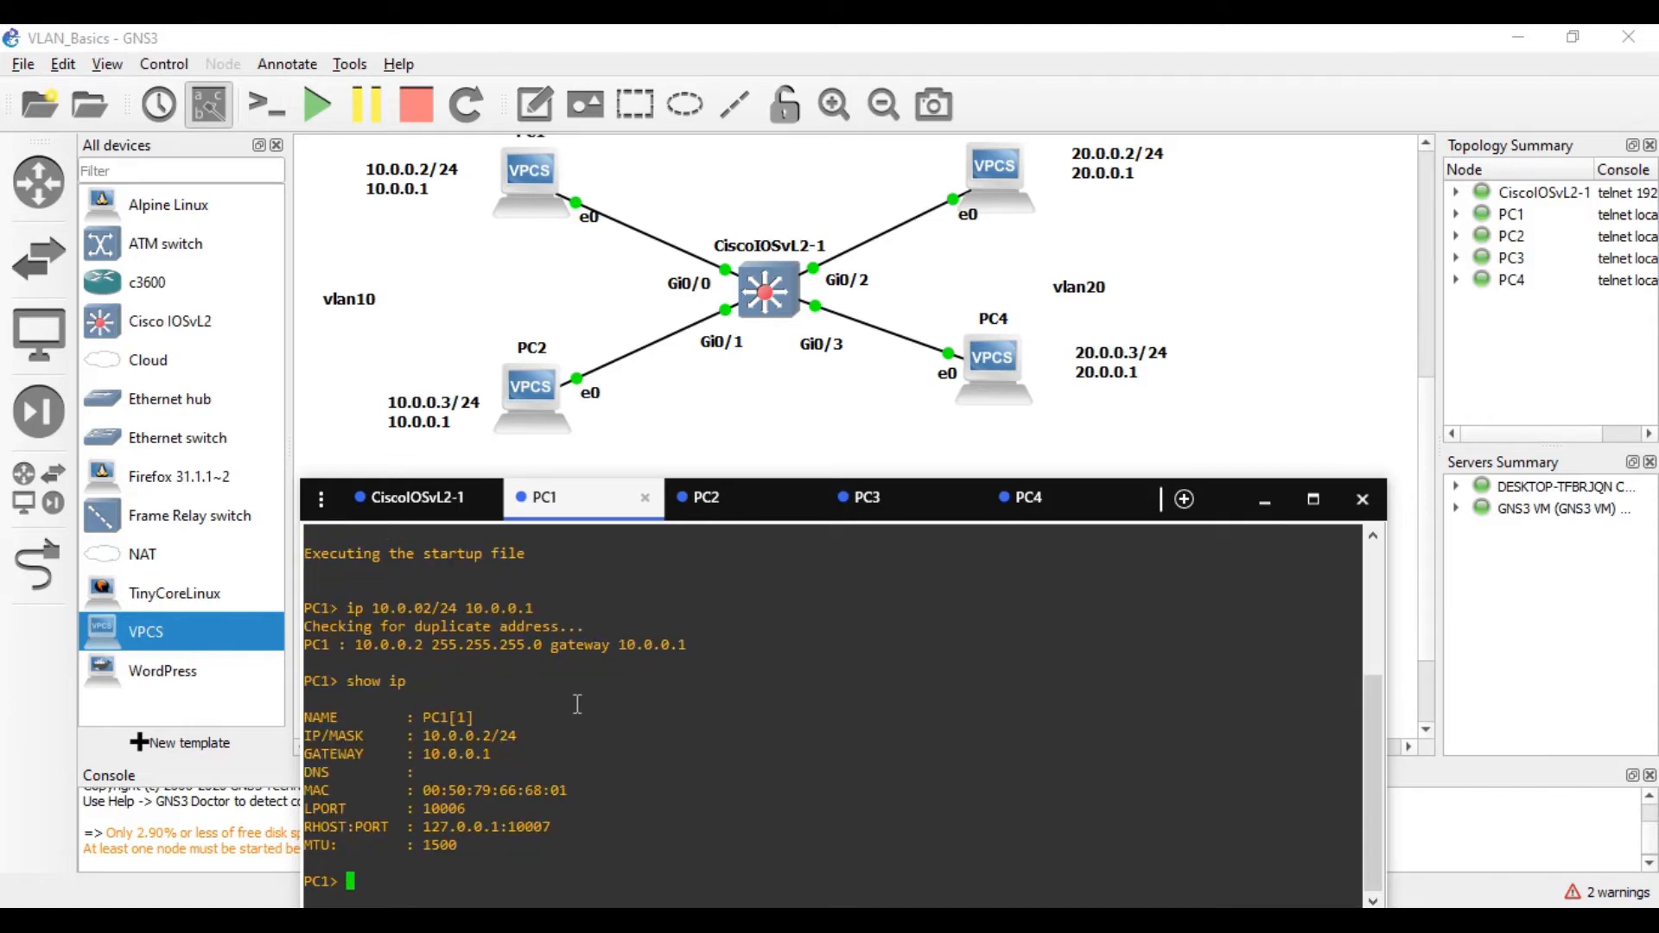
Assign PC2 the address 10.0.0.3/24 with gateway 10.0.0.1 in its console
click(707, 498)
text(ip 10.0.0.)
text(3)
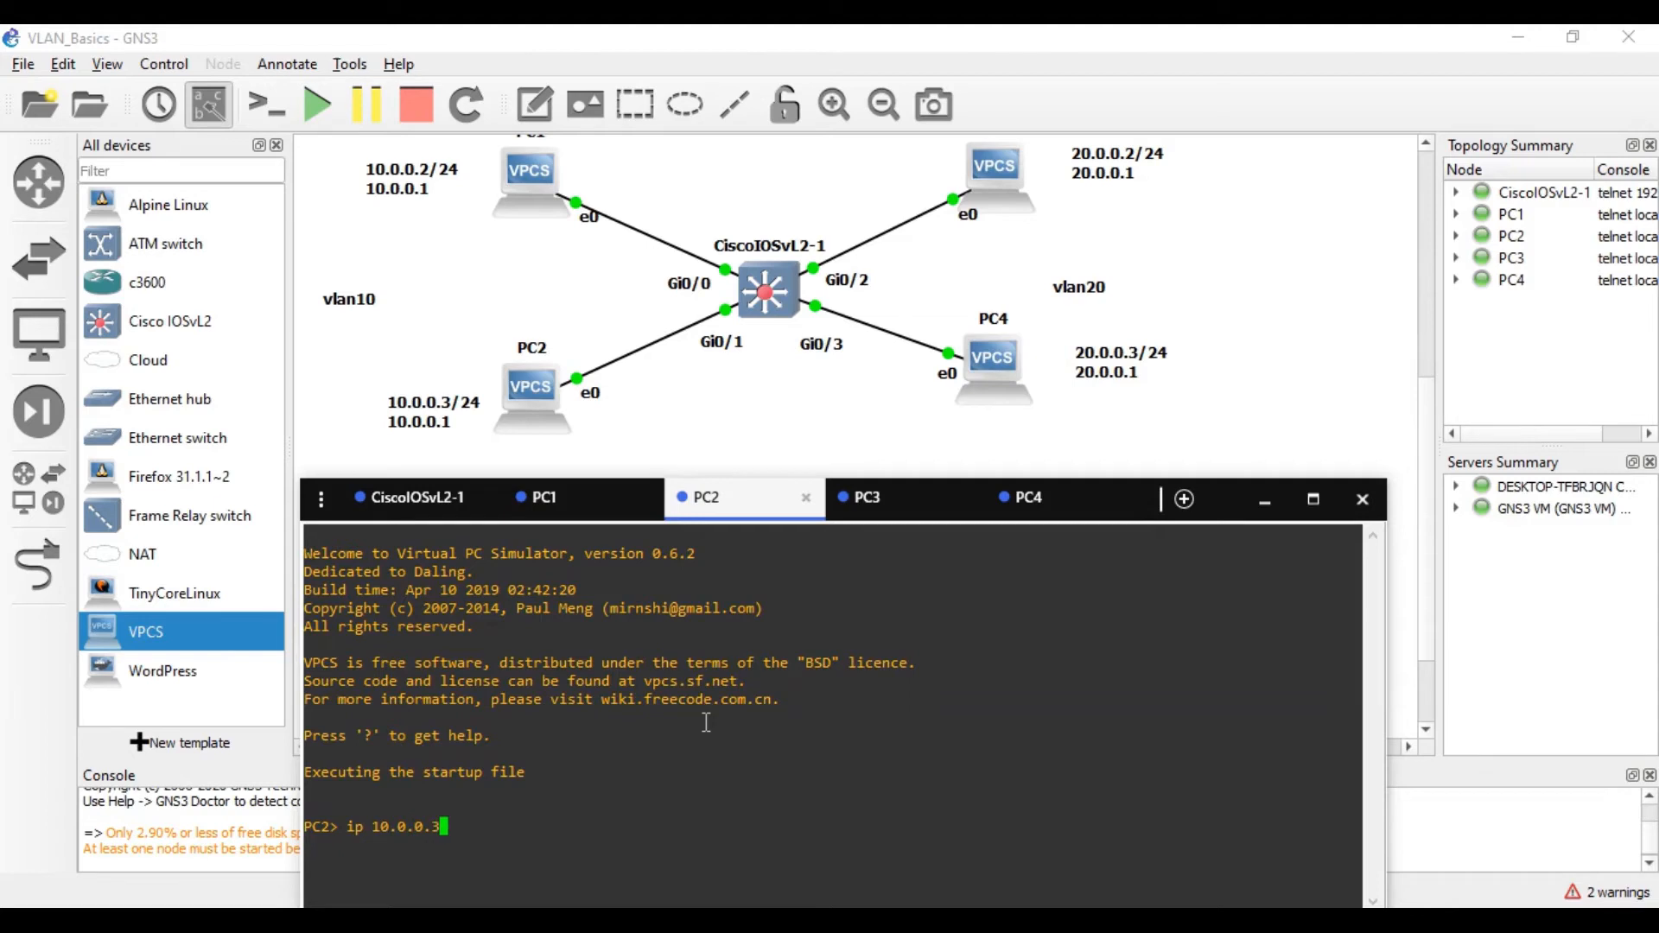
text(/24 10.0.0.1)
key(Return)
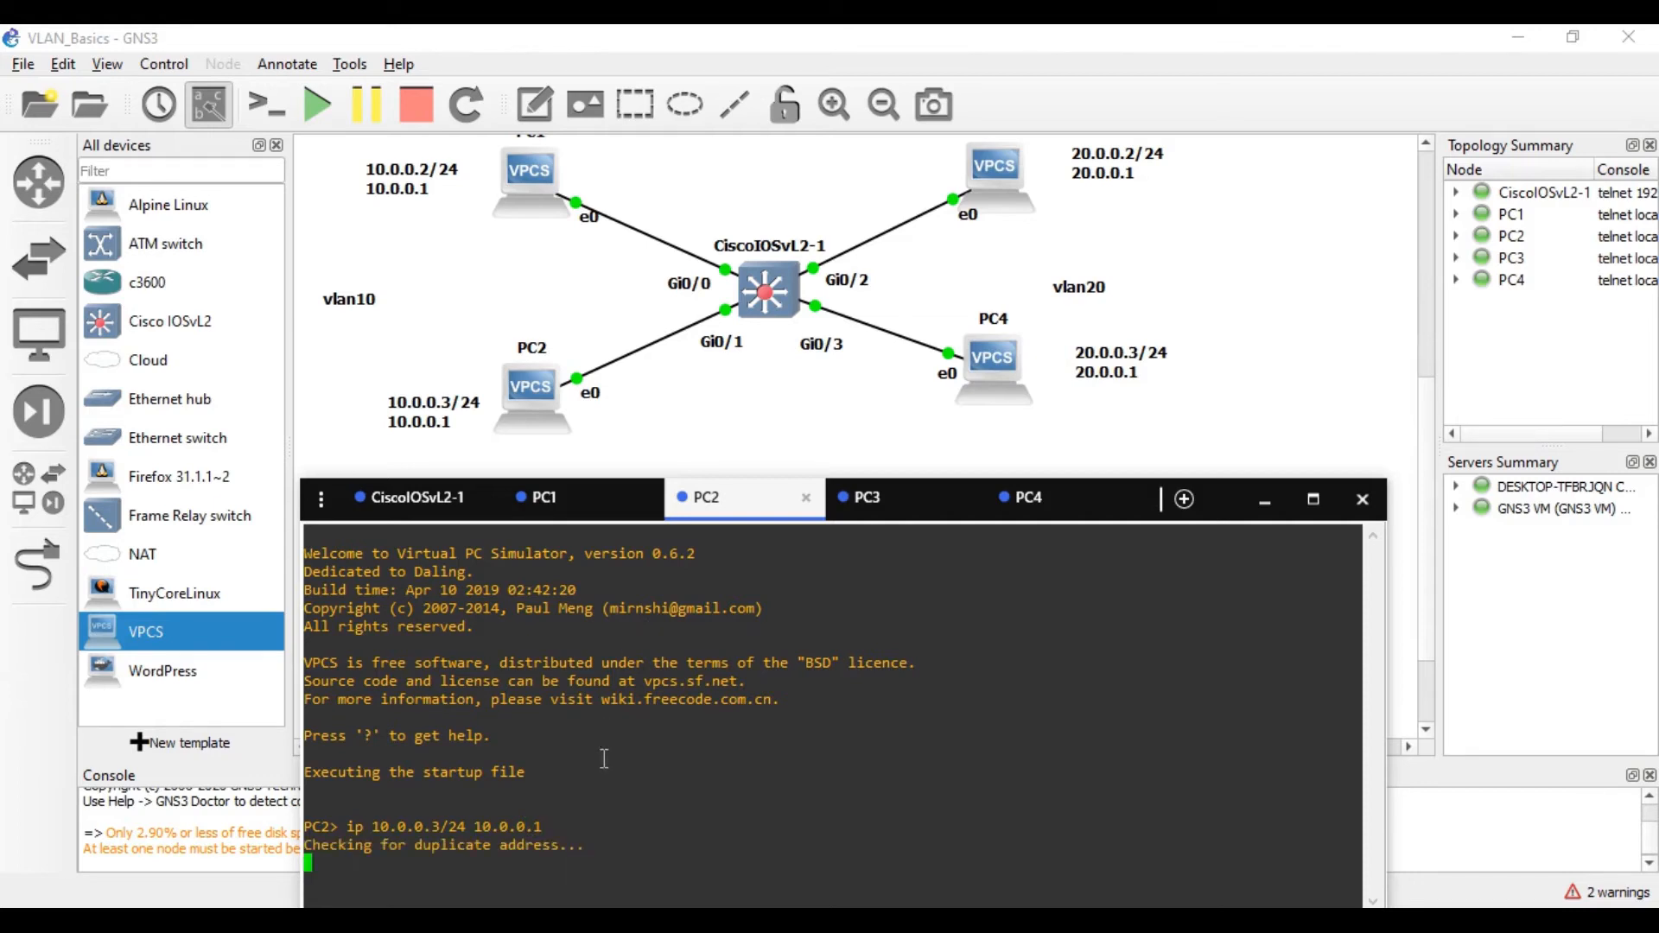
Assign PC3 the address 20.0.0.2/24 with gateway 20.0.0.1 in its console
click(909, 516)
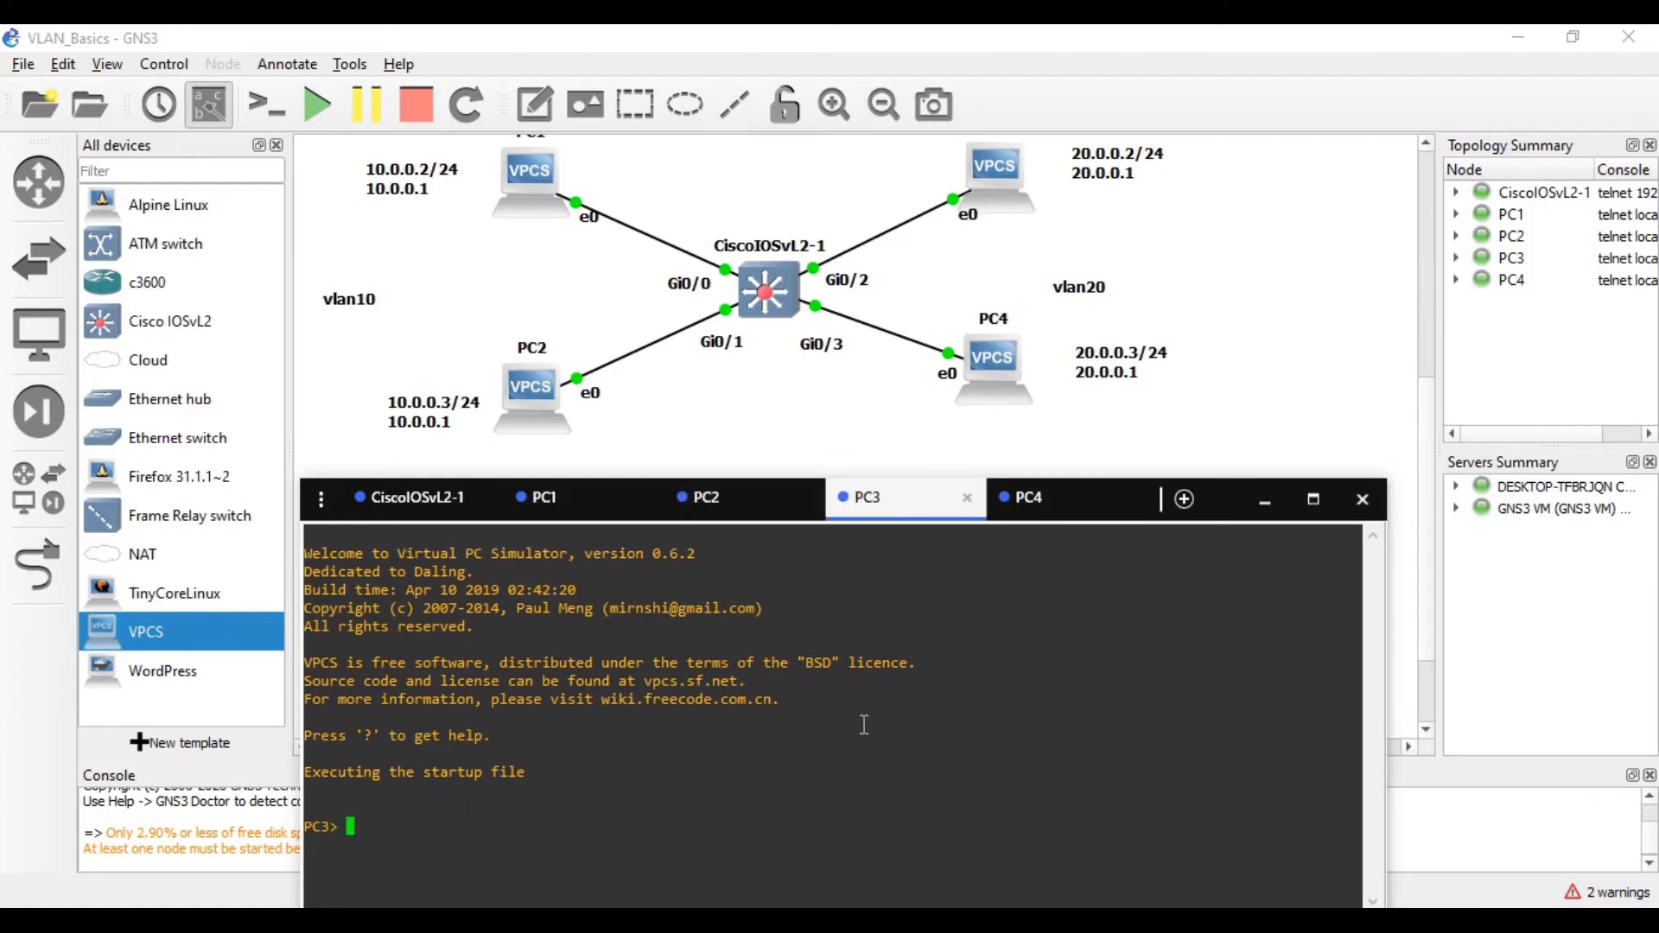
text(i)
key(BackSpace)
text(ip 20.0.0.2/24 20.0.0.1)
key(Return)
Assign PC4 the address 20.0.0.3/24 with gateway 20.0.0.1 in its console
click(1071, 500)
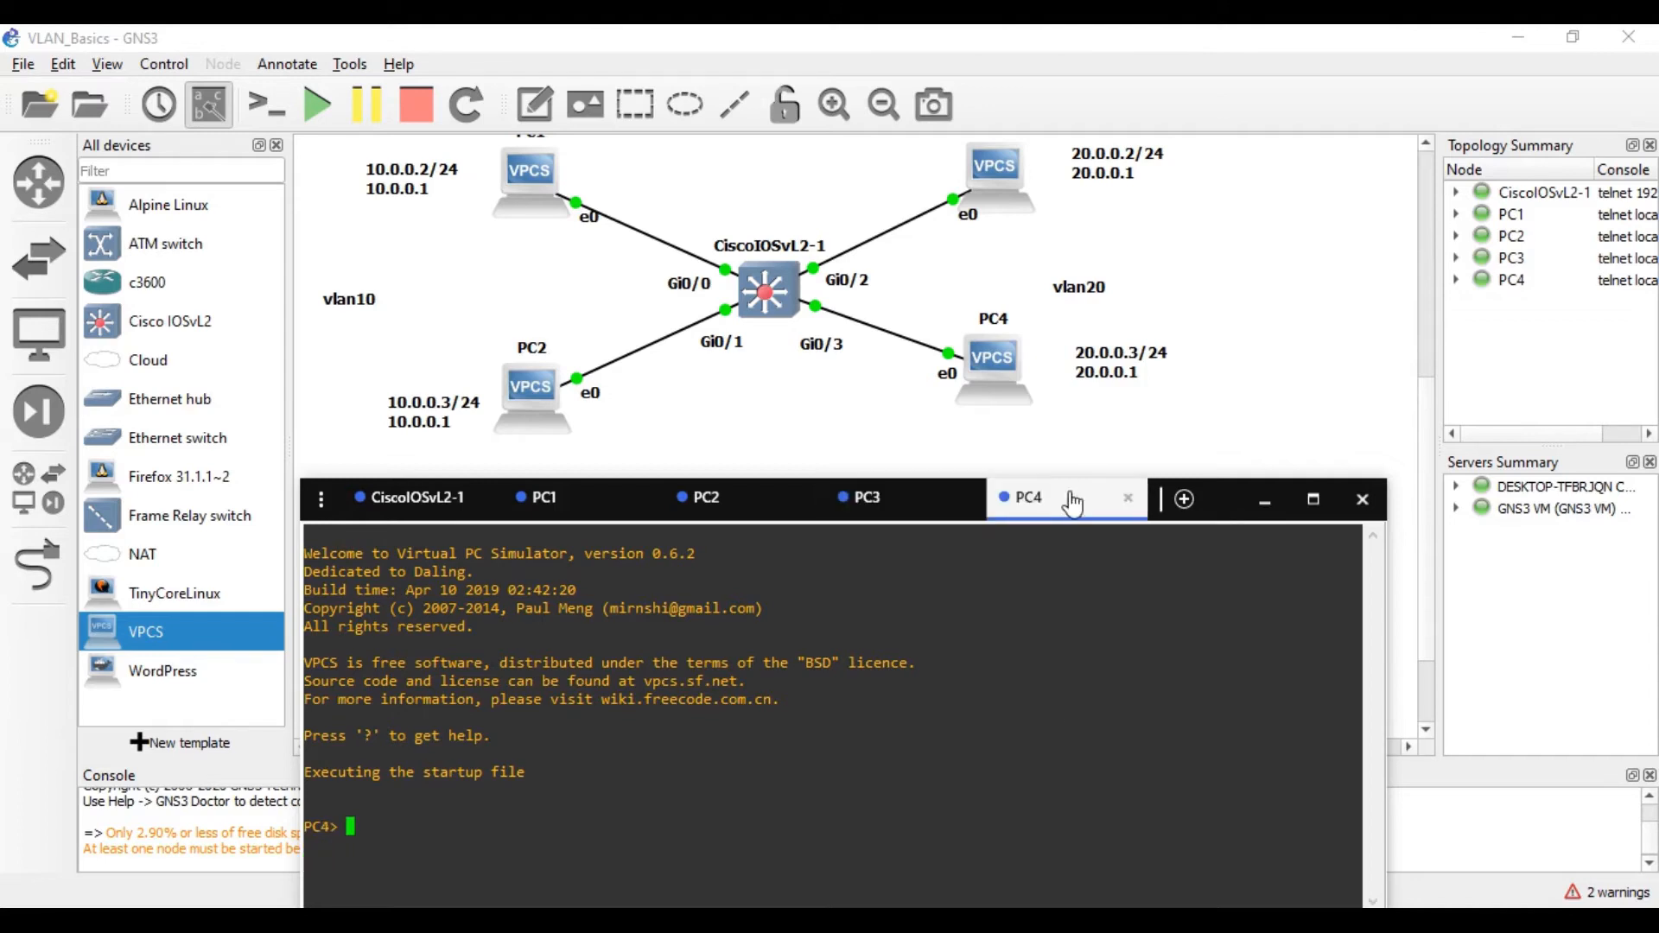
text(ip 20.0.0.3/24 20.0.0.1)
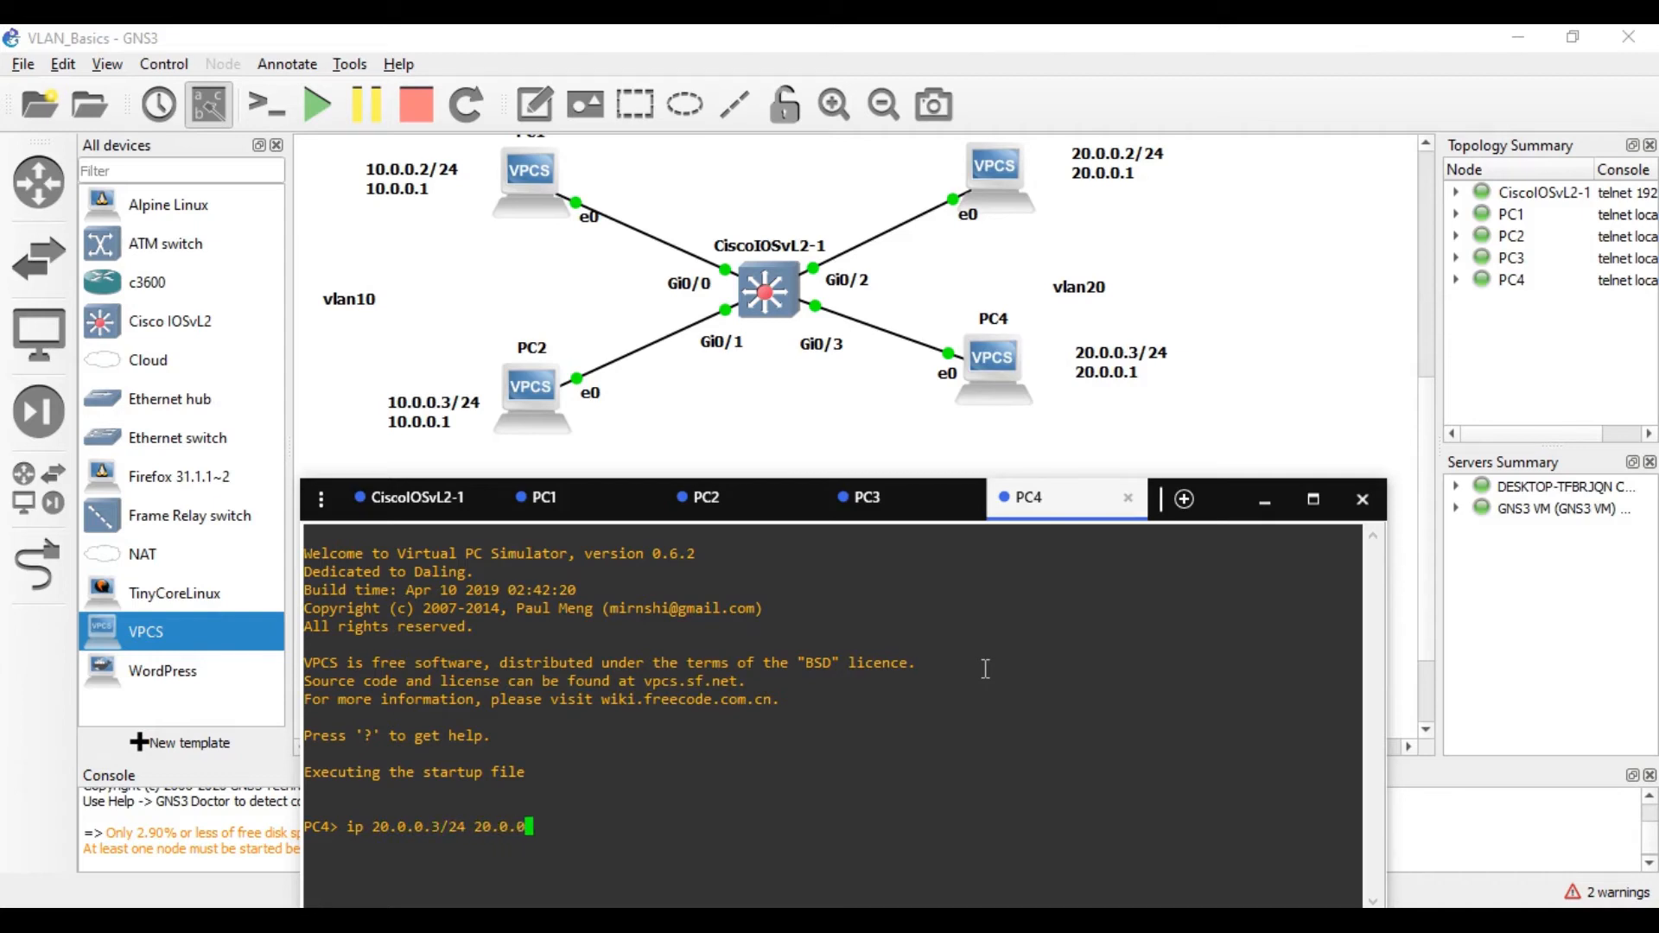
key(Return)
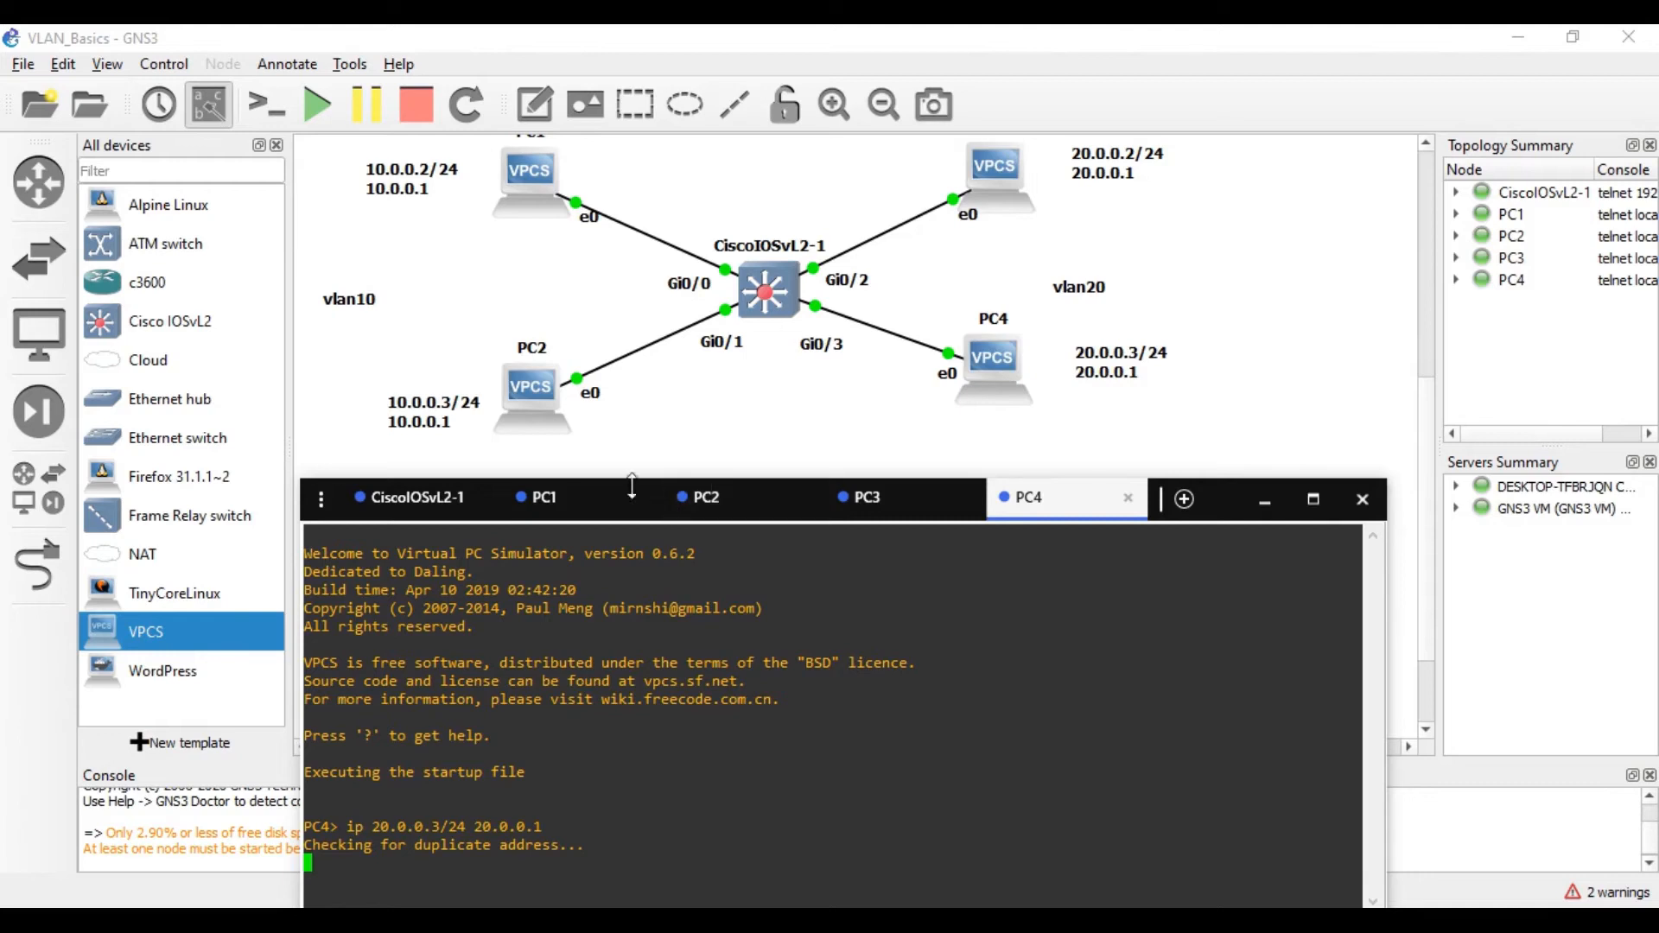
Test connectivity from PC1 to PC2 by pinging 10.0.0.3
click(560, 505)
text(ping 10.0.0.)
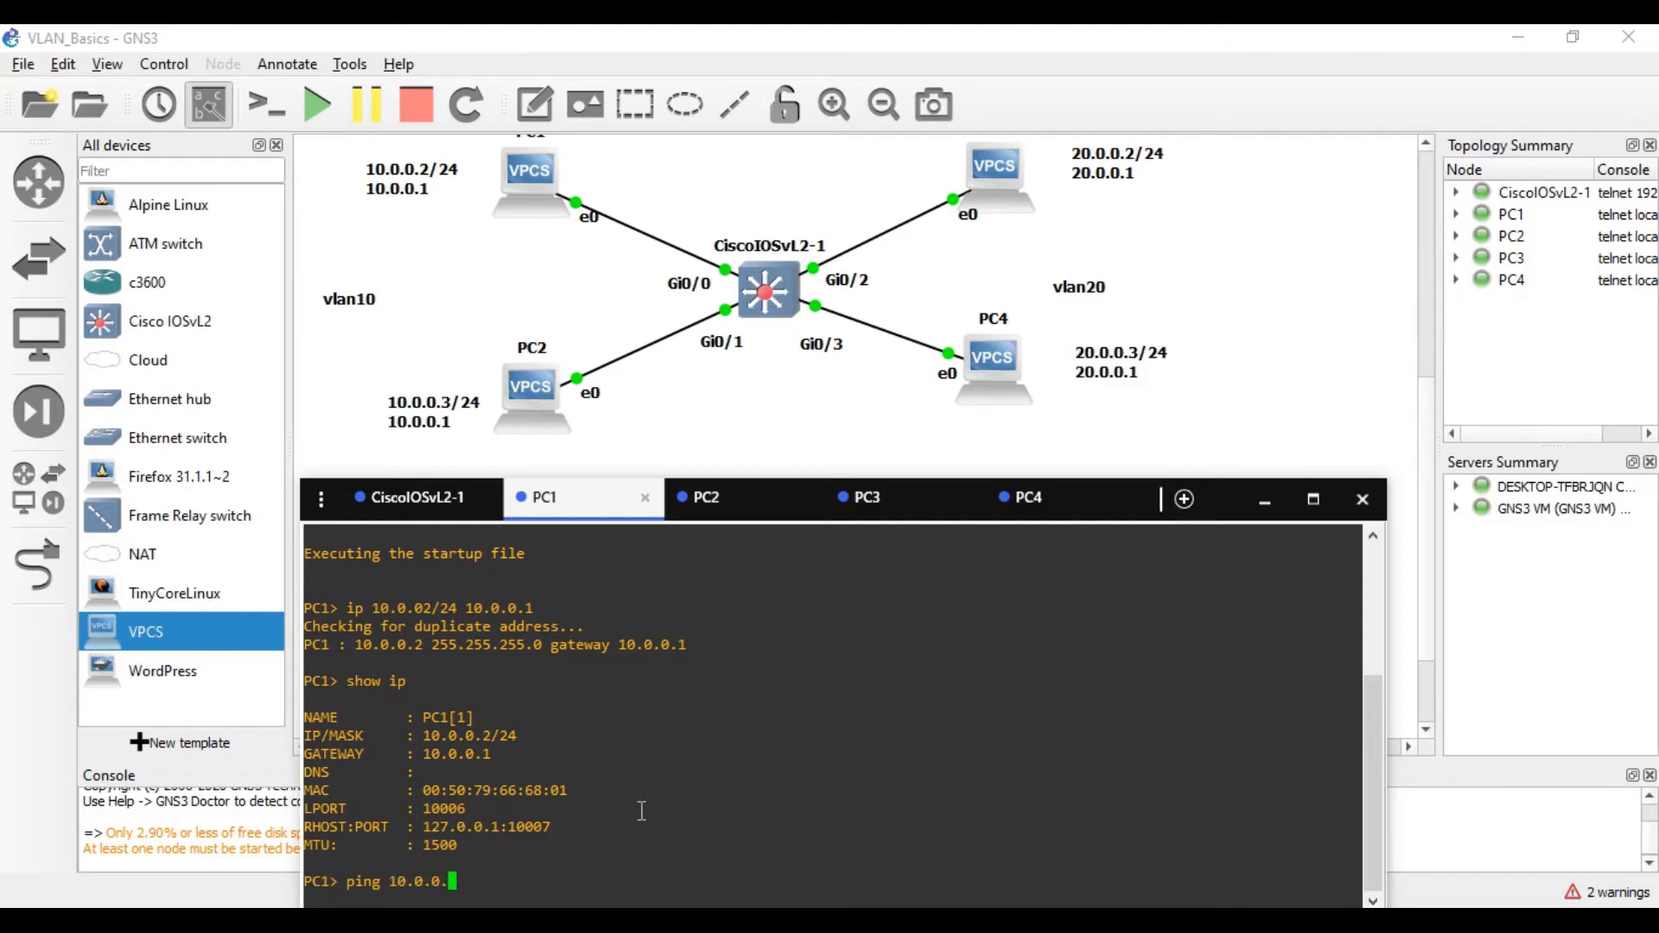
text(3)
key(Return)
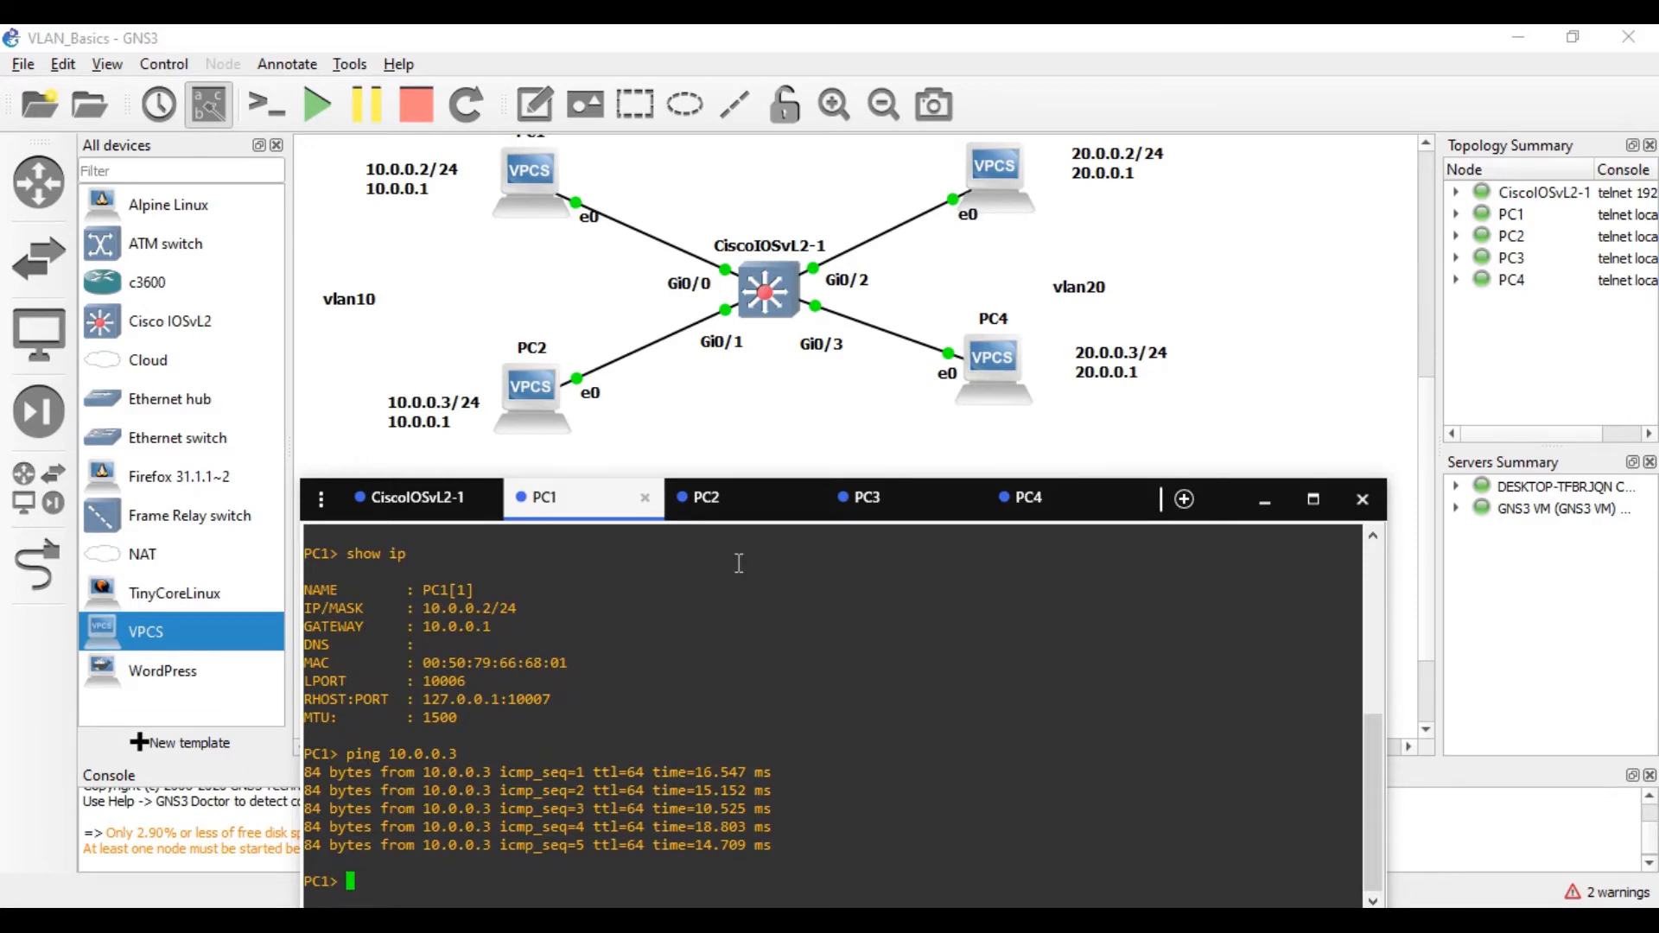
Open the CiscoIOSvL2-1 switch console and enter privileged EXEC mode
click(417, 497)
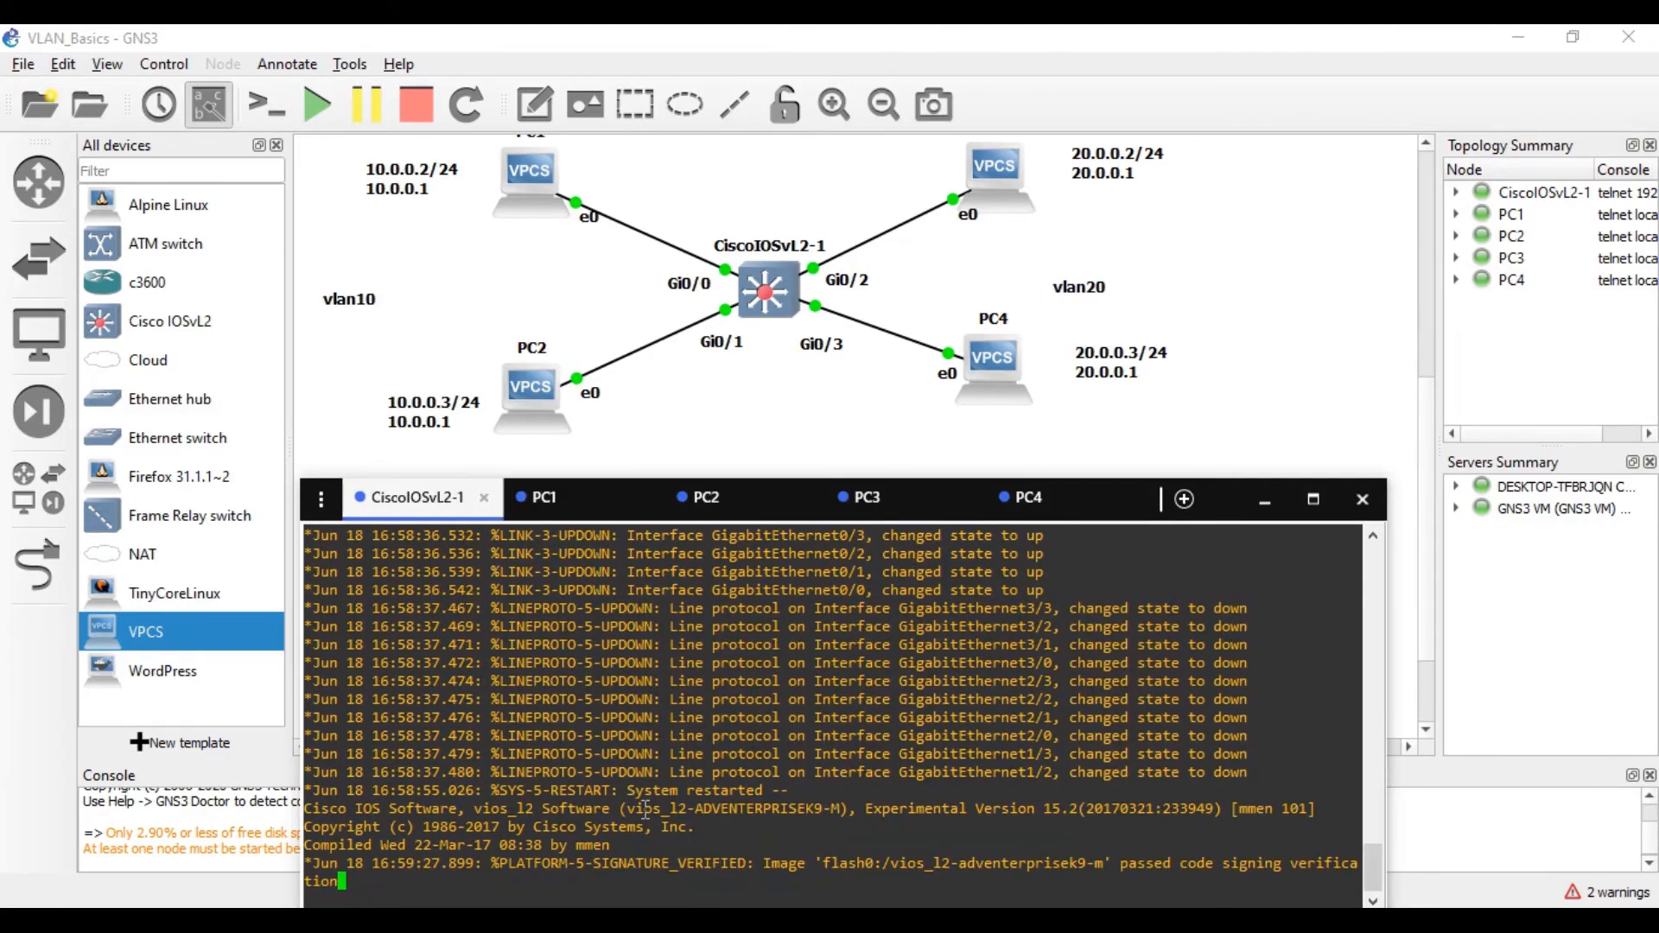
key(Return)
key(Return)
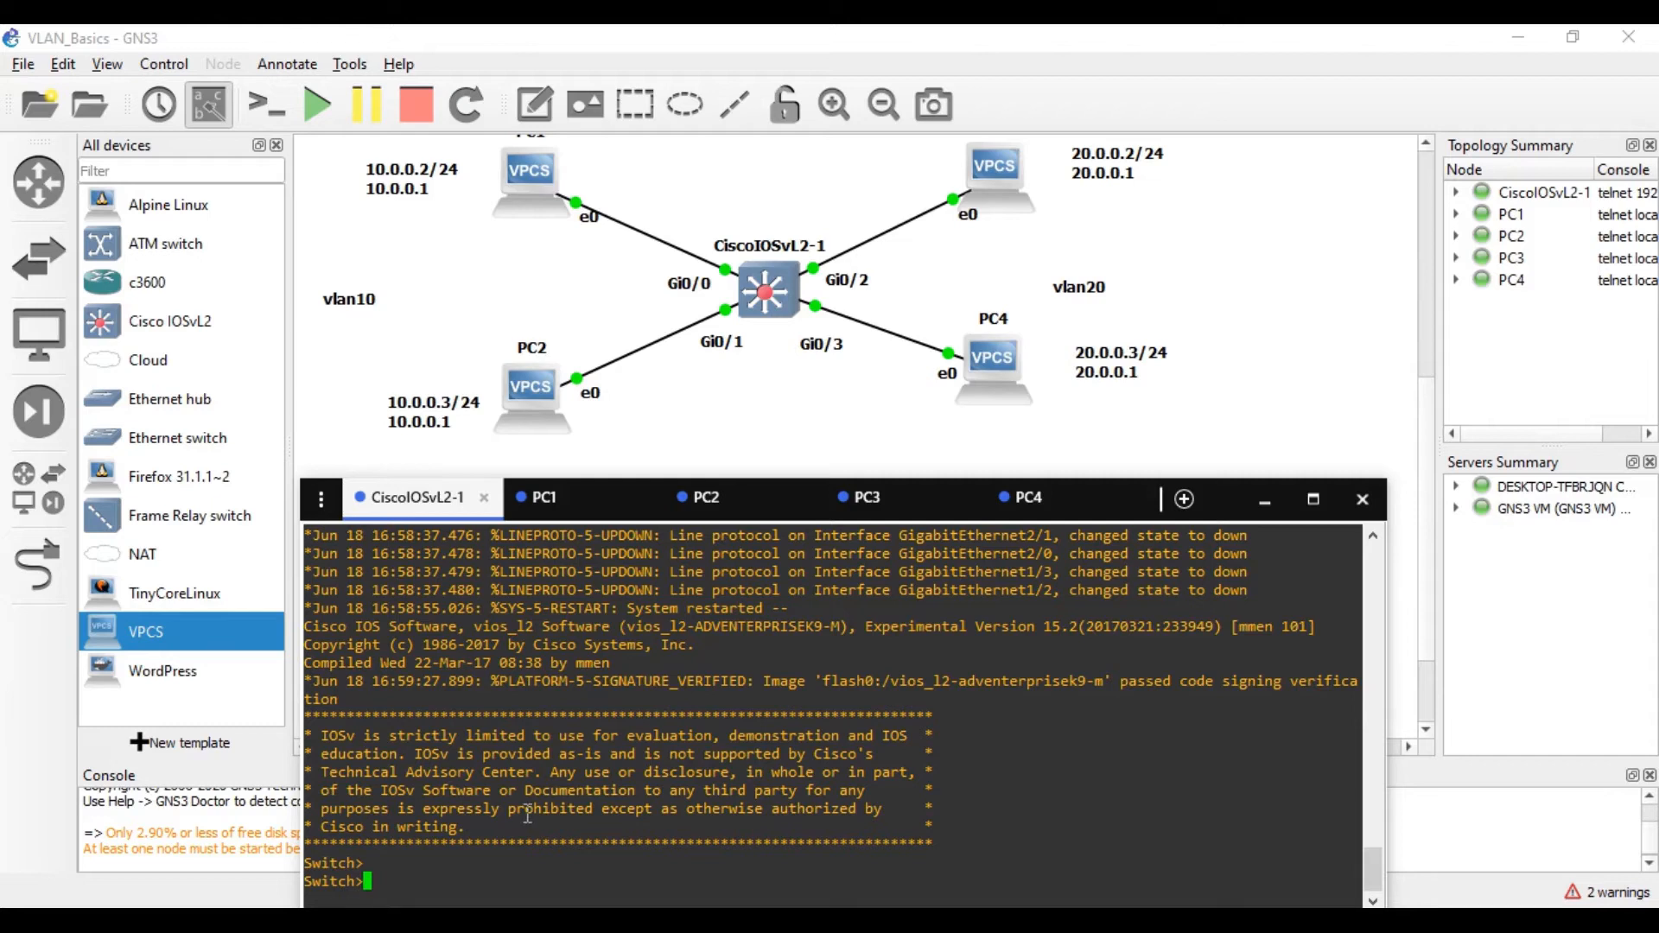
text(en)
key(Return)
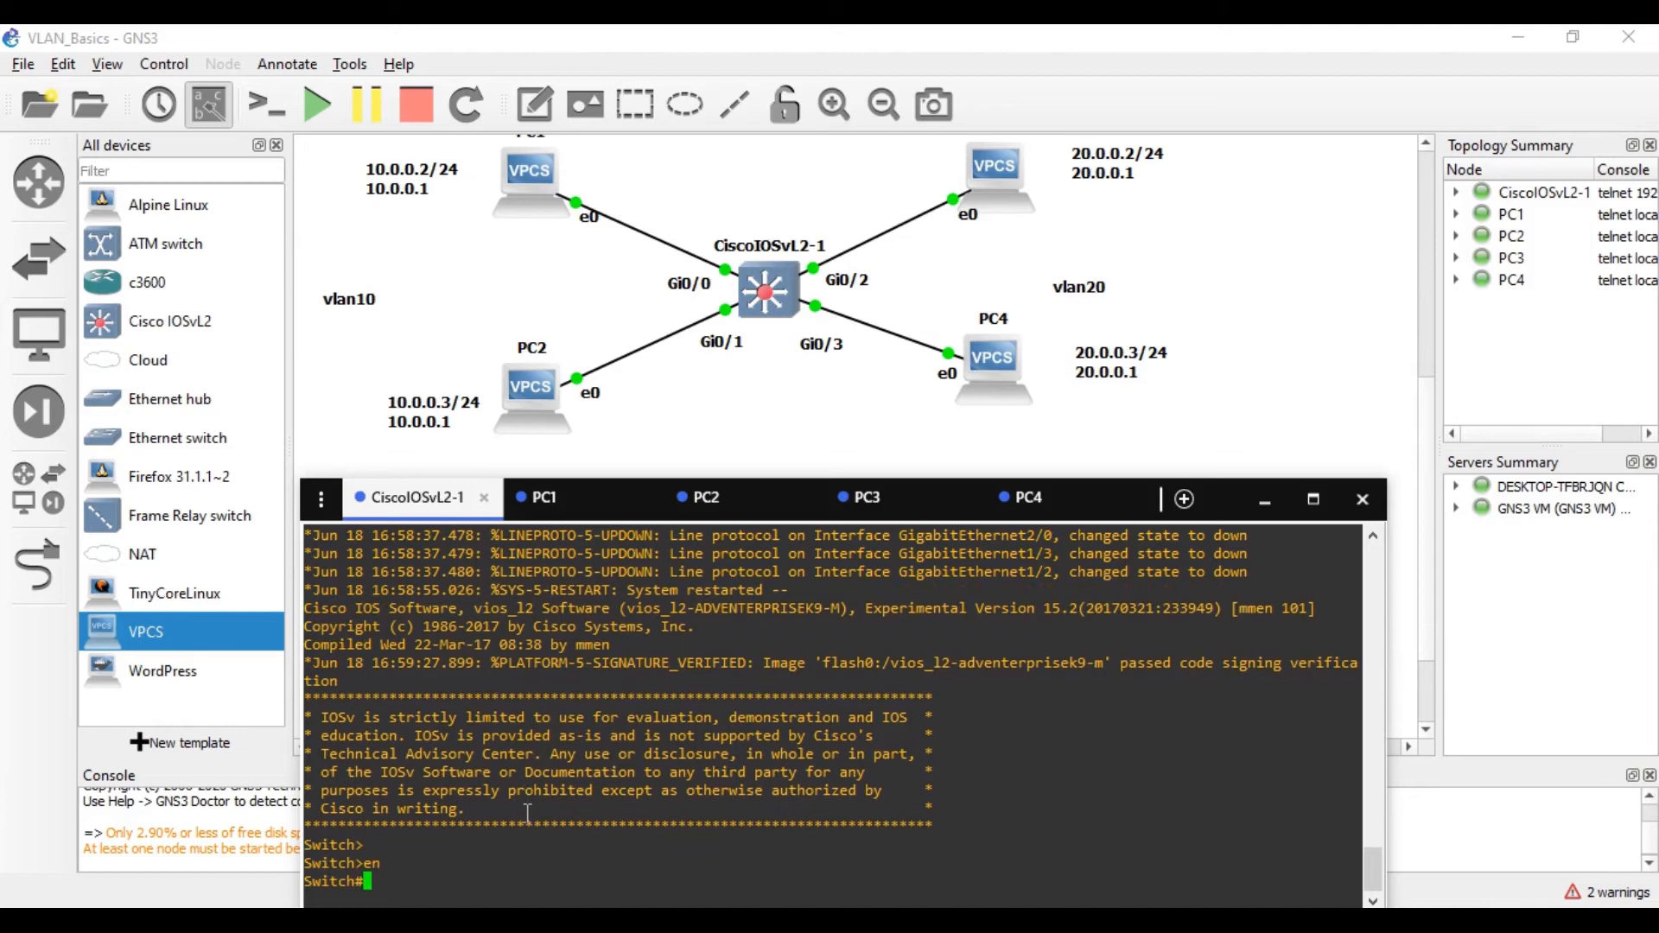
Try to list the VLANs with "do show vlan" in privileged EXEC mode, and exit the switch session
text(do show vlan)
key(Return)
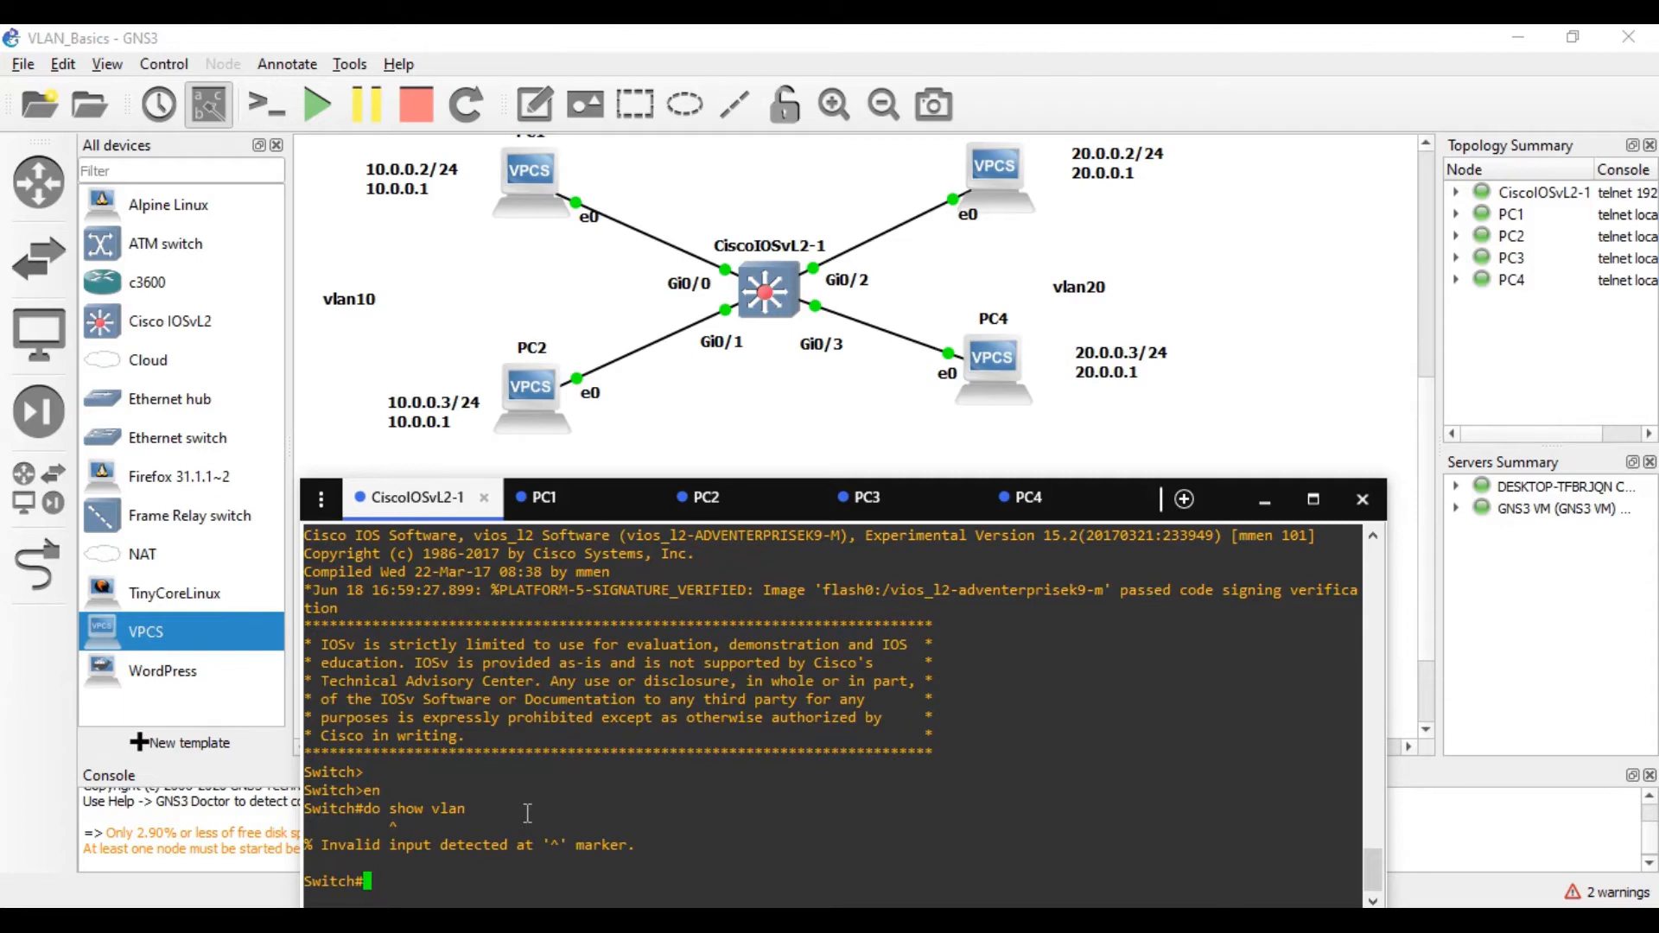
key(Return)
text(exit)
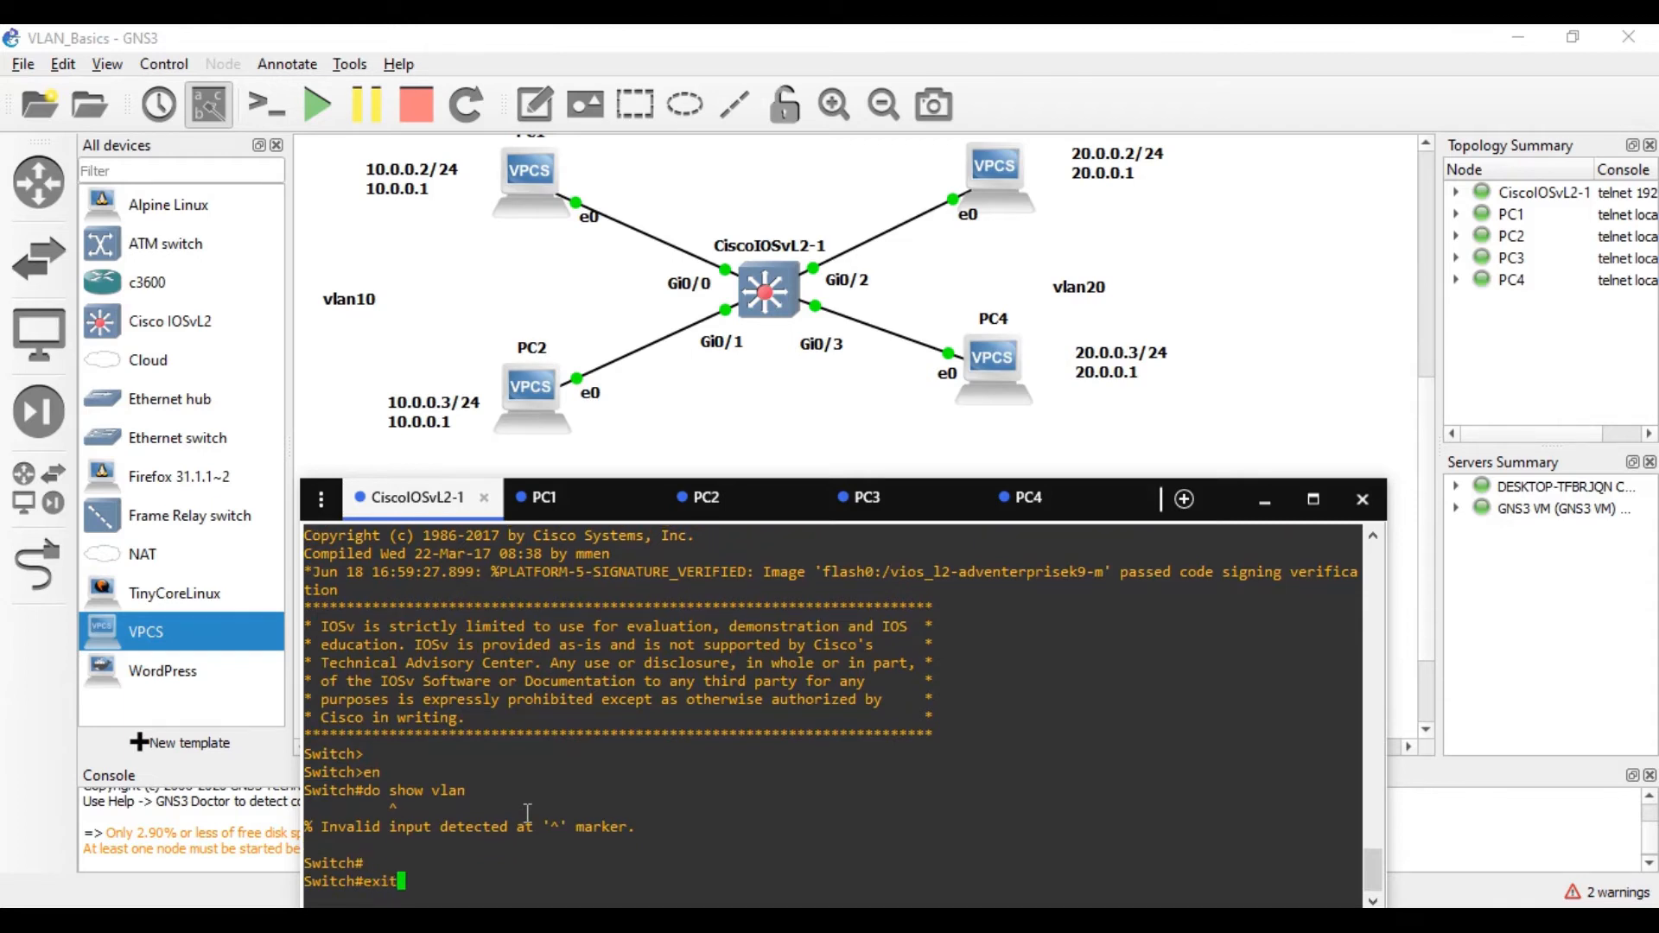
key(Return)
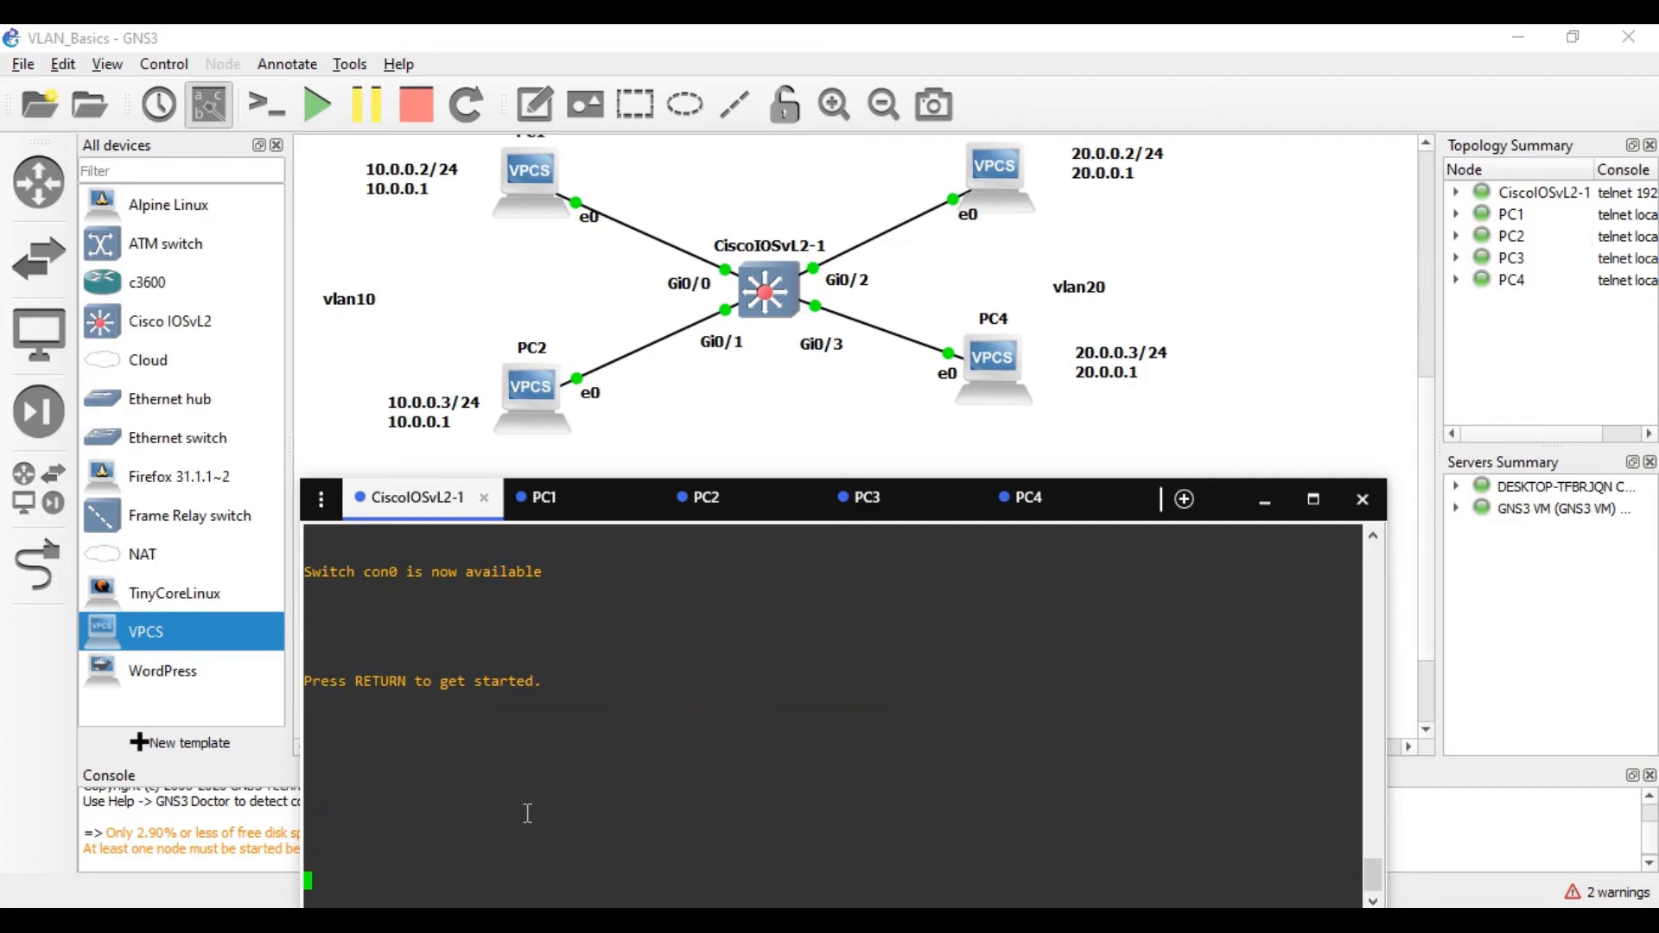
Start the switch session again and run "show vlan" to examine the VLAN table and its port assignments
key(Return)
key(Return)
key(Return)
key(Return)
key(Return)
key(Return)
key(Return)
key(Return)
key(Return)
key(Return)
key(Return)
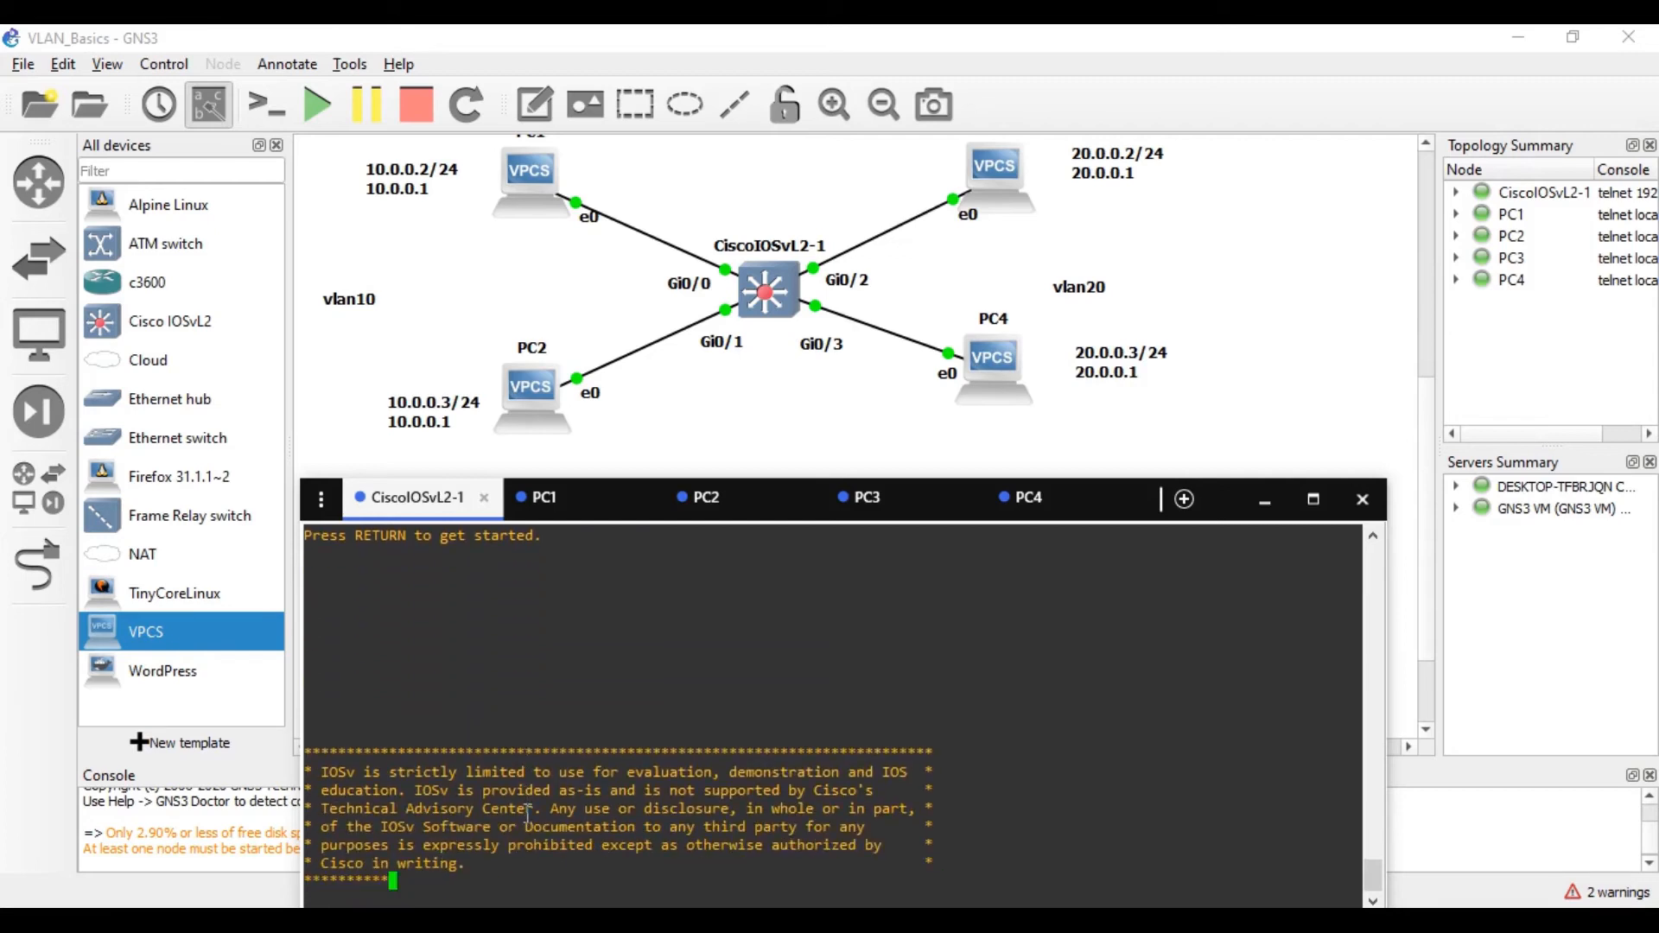
text(show )
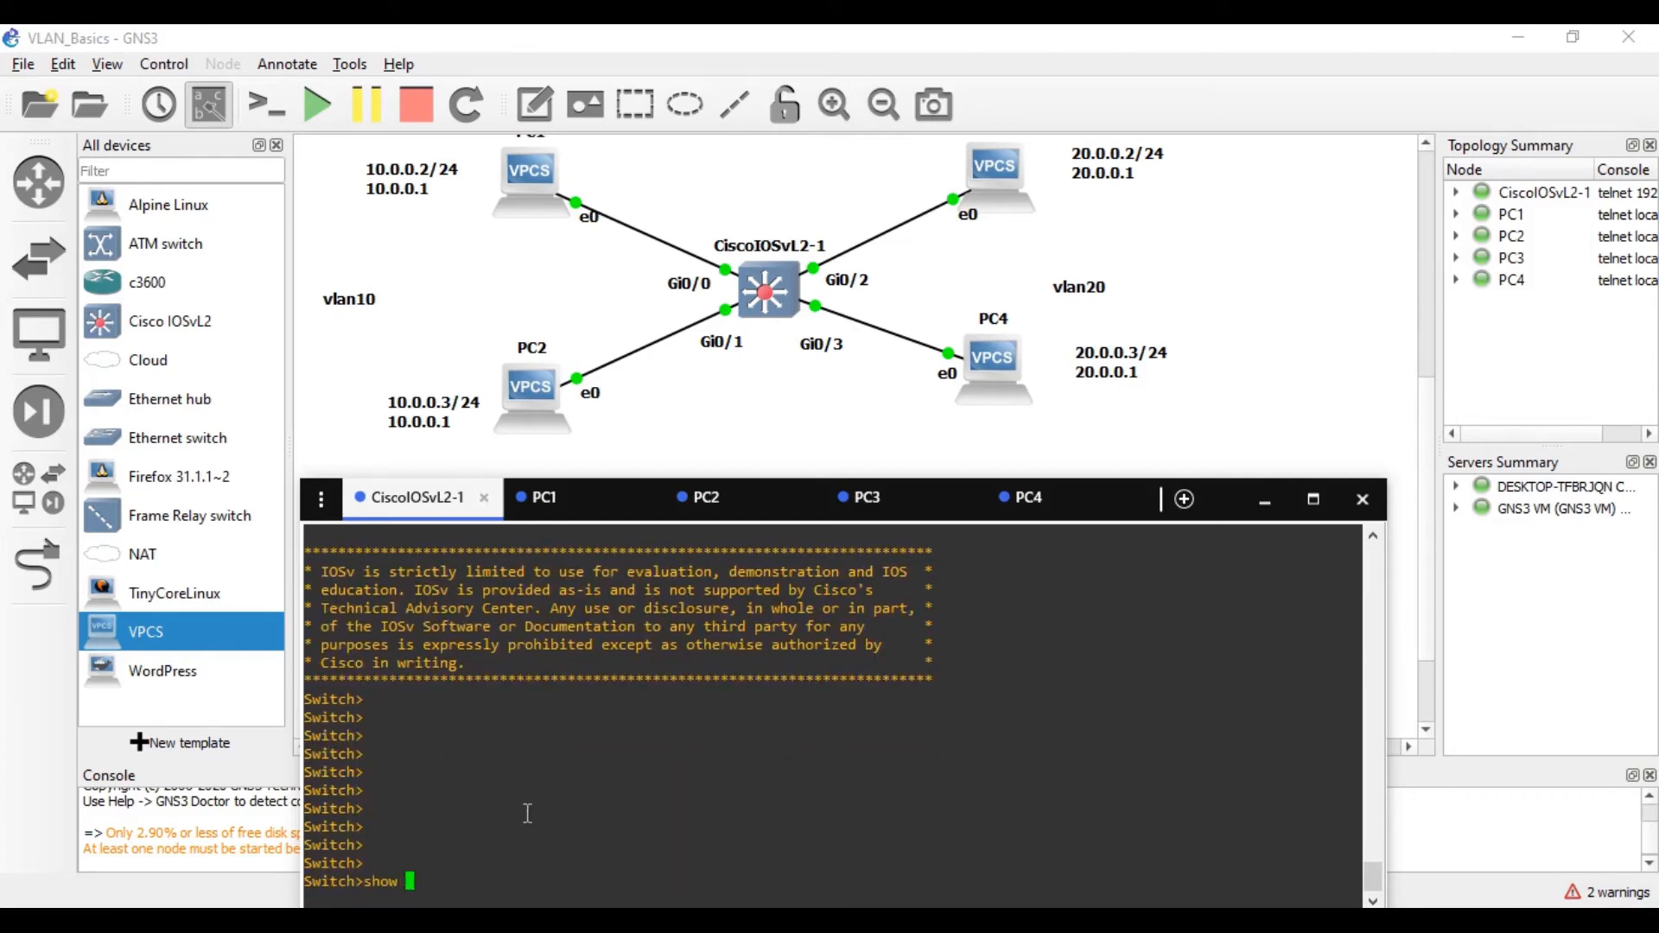
text(vlan)
key(Return)
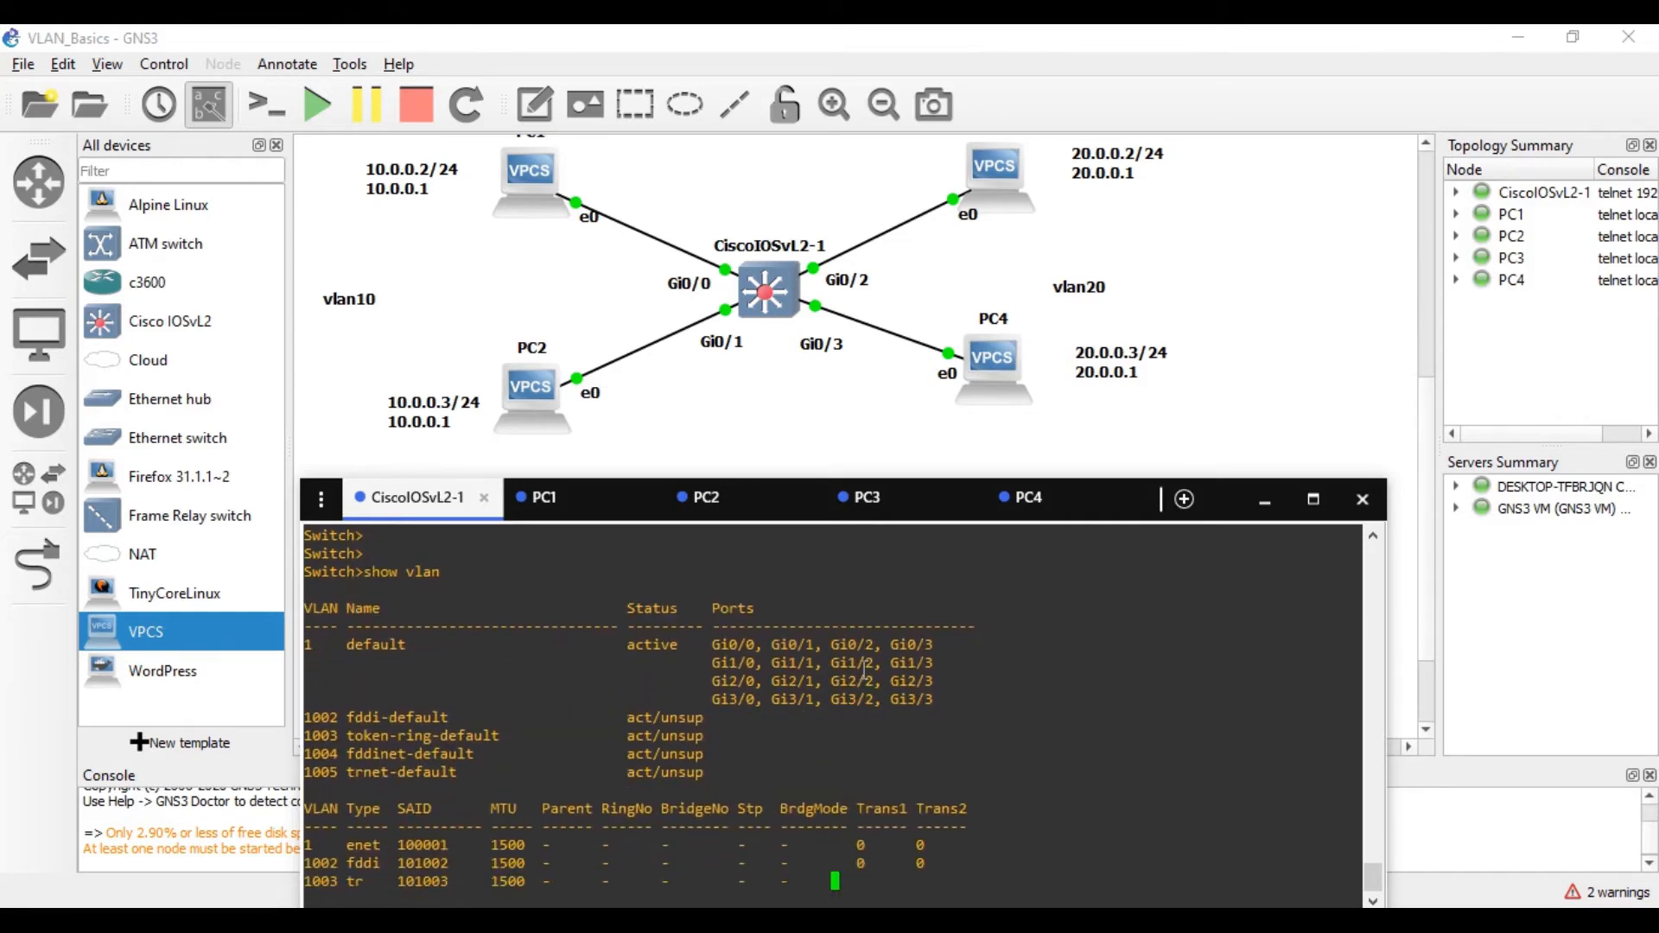
scroll(813, 670, up, 10)
scroll(760, 669, down, 6)
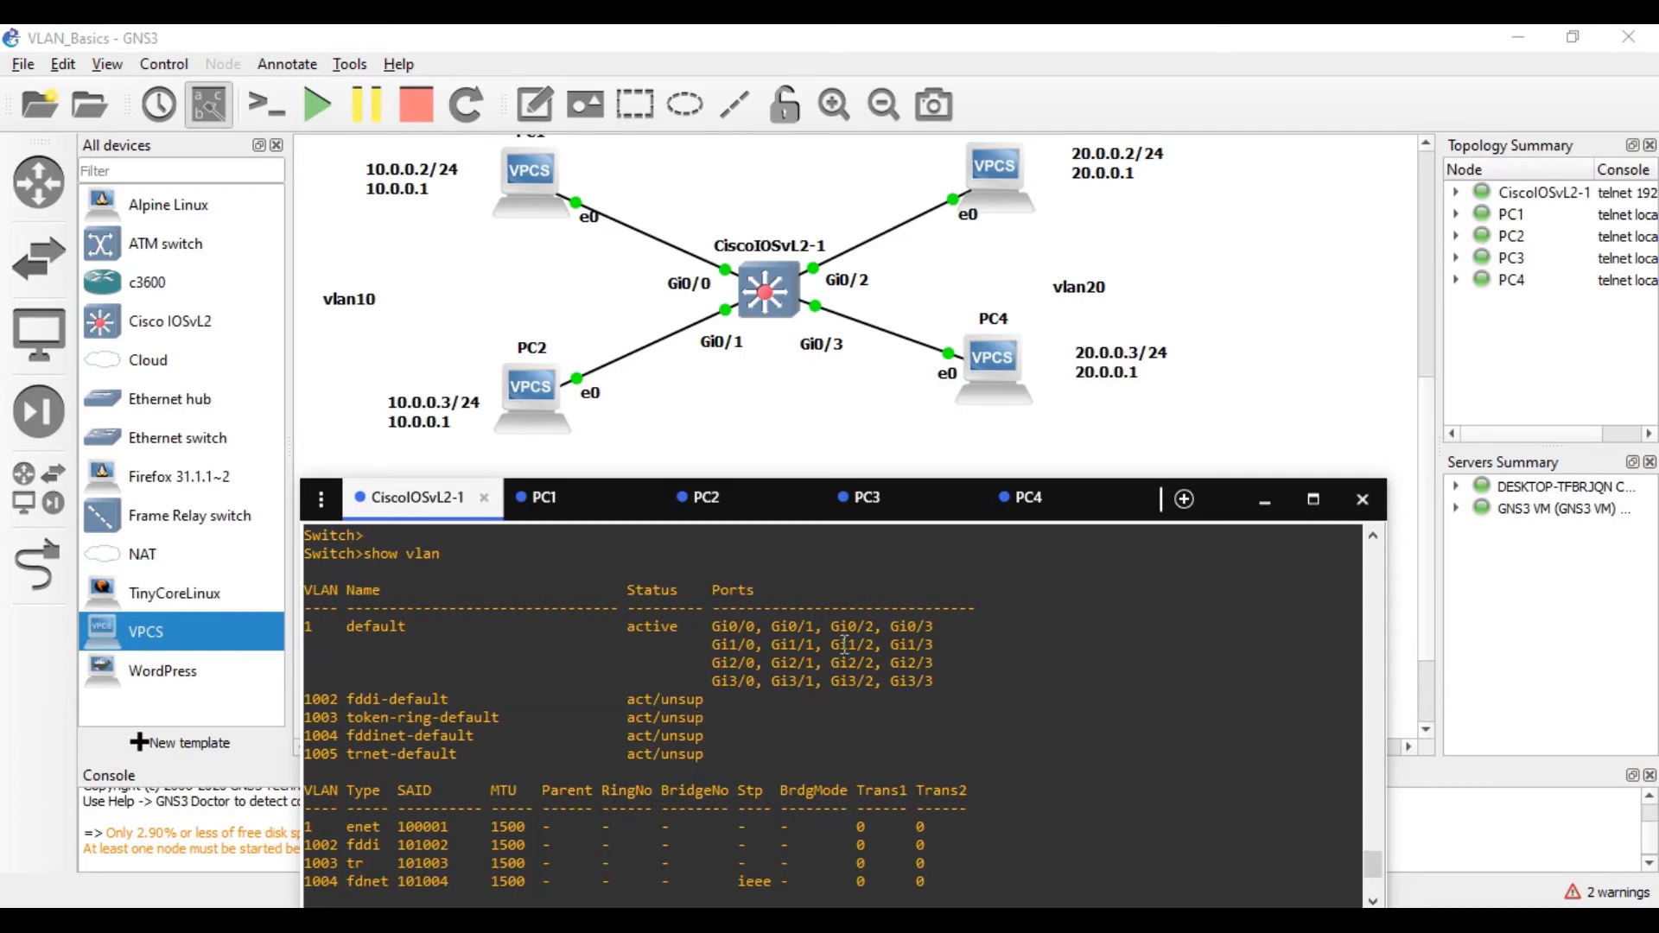
scroll(844, 644, down, 5)
Enter privileged EXEC mode and global configuration mode on the switch
text(en)
key(Return)
text(conf t)
key(Return)
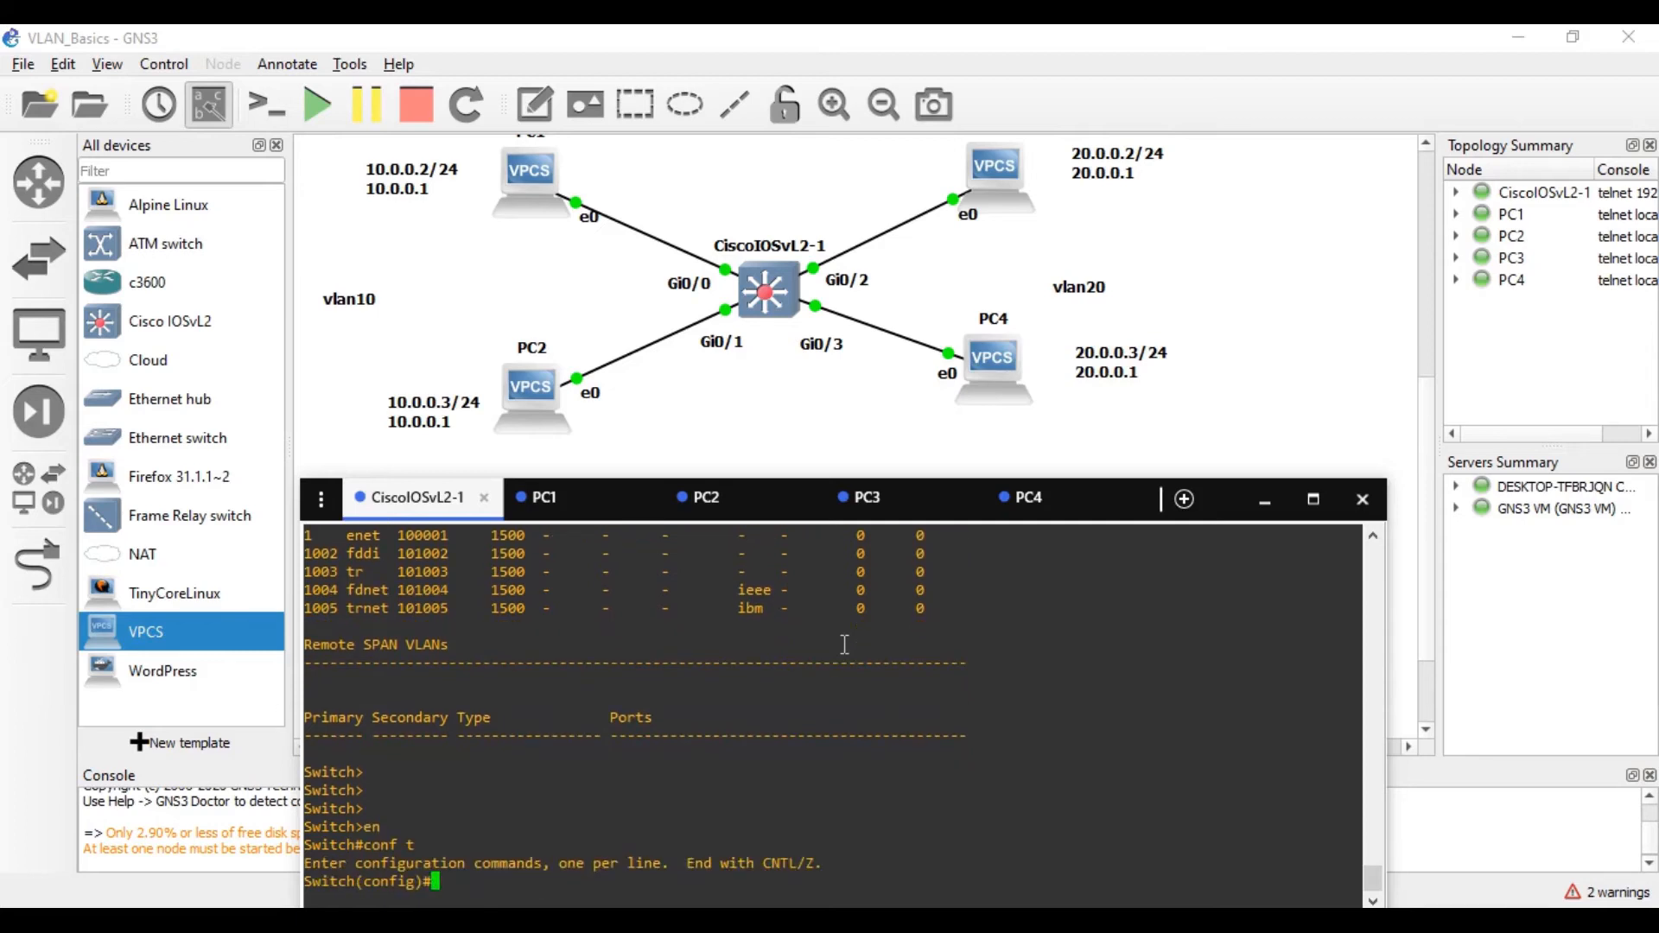
Try the vlan command without an ID and list the available global configuration commands with the ? help
text(vlan)
key(Return)
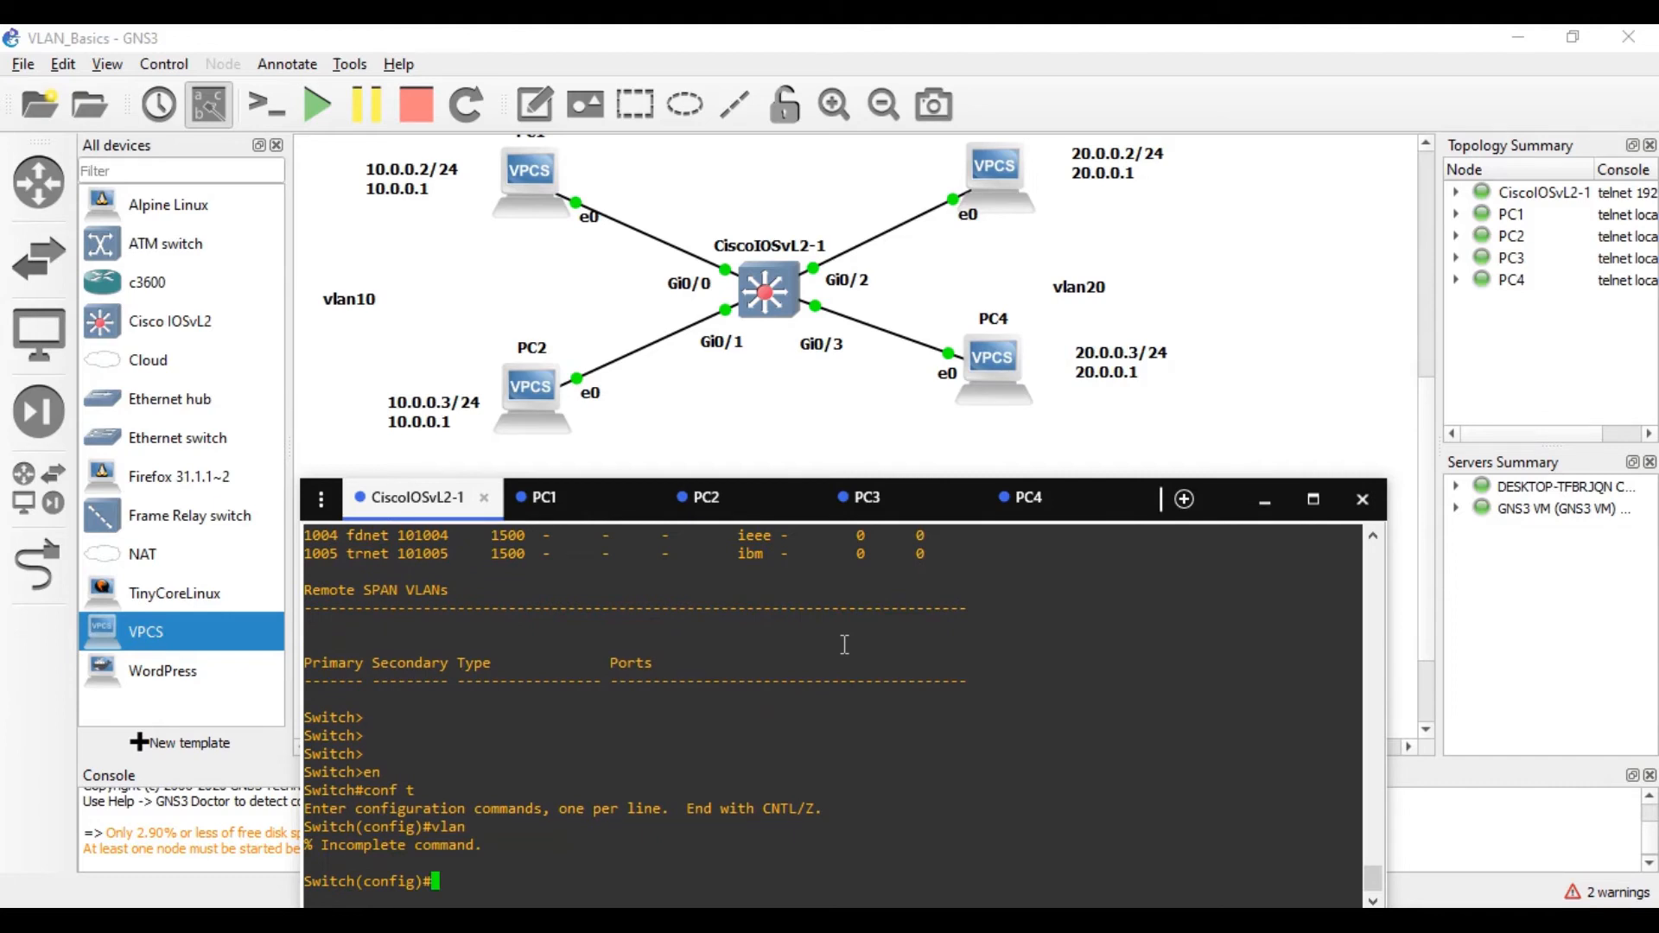
text(?)
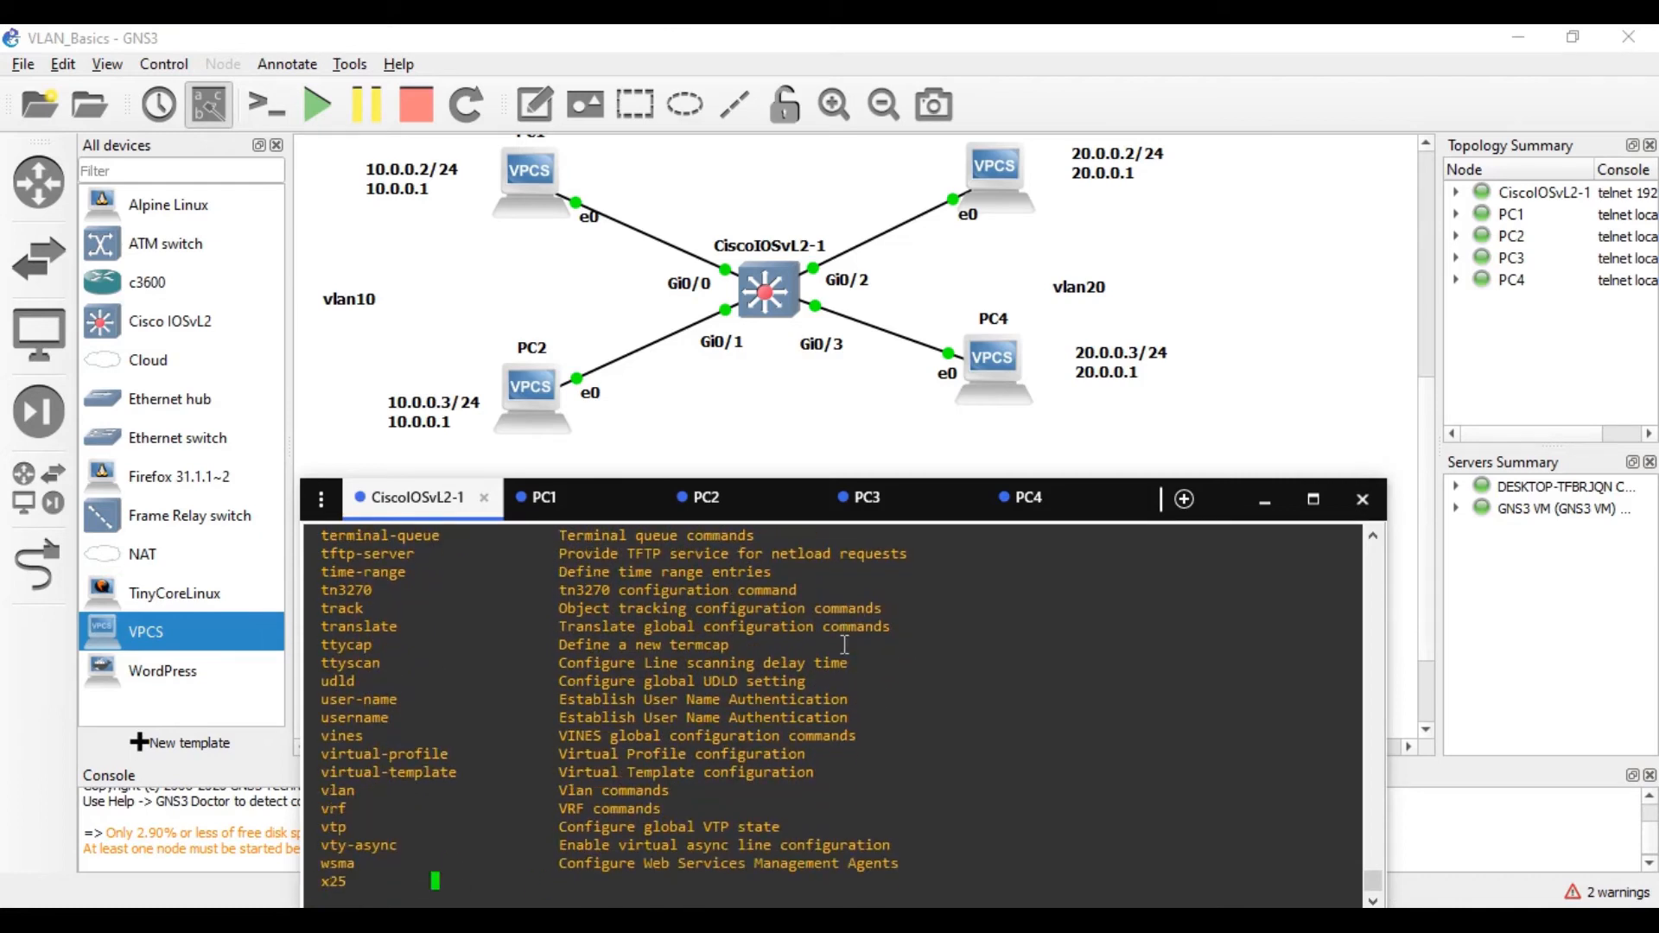
List the options of the vlan command with the ? help, and create VLAN 10 on the switch
text(vl)
key(Tab)
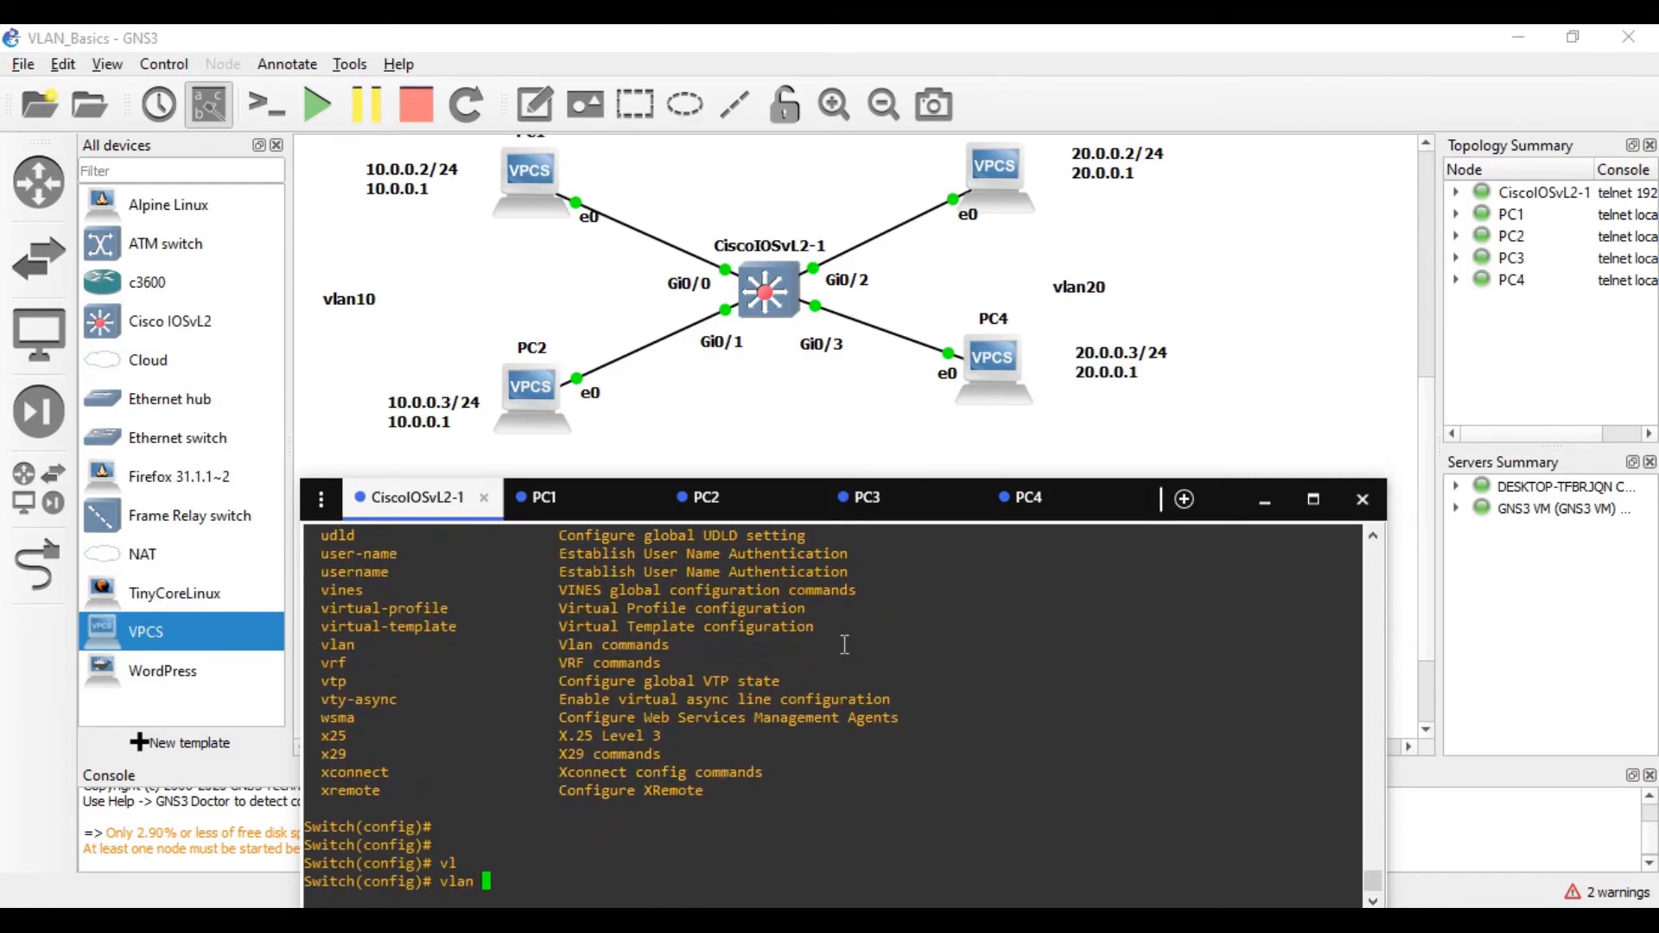
text(?10)
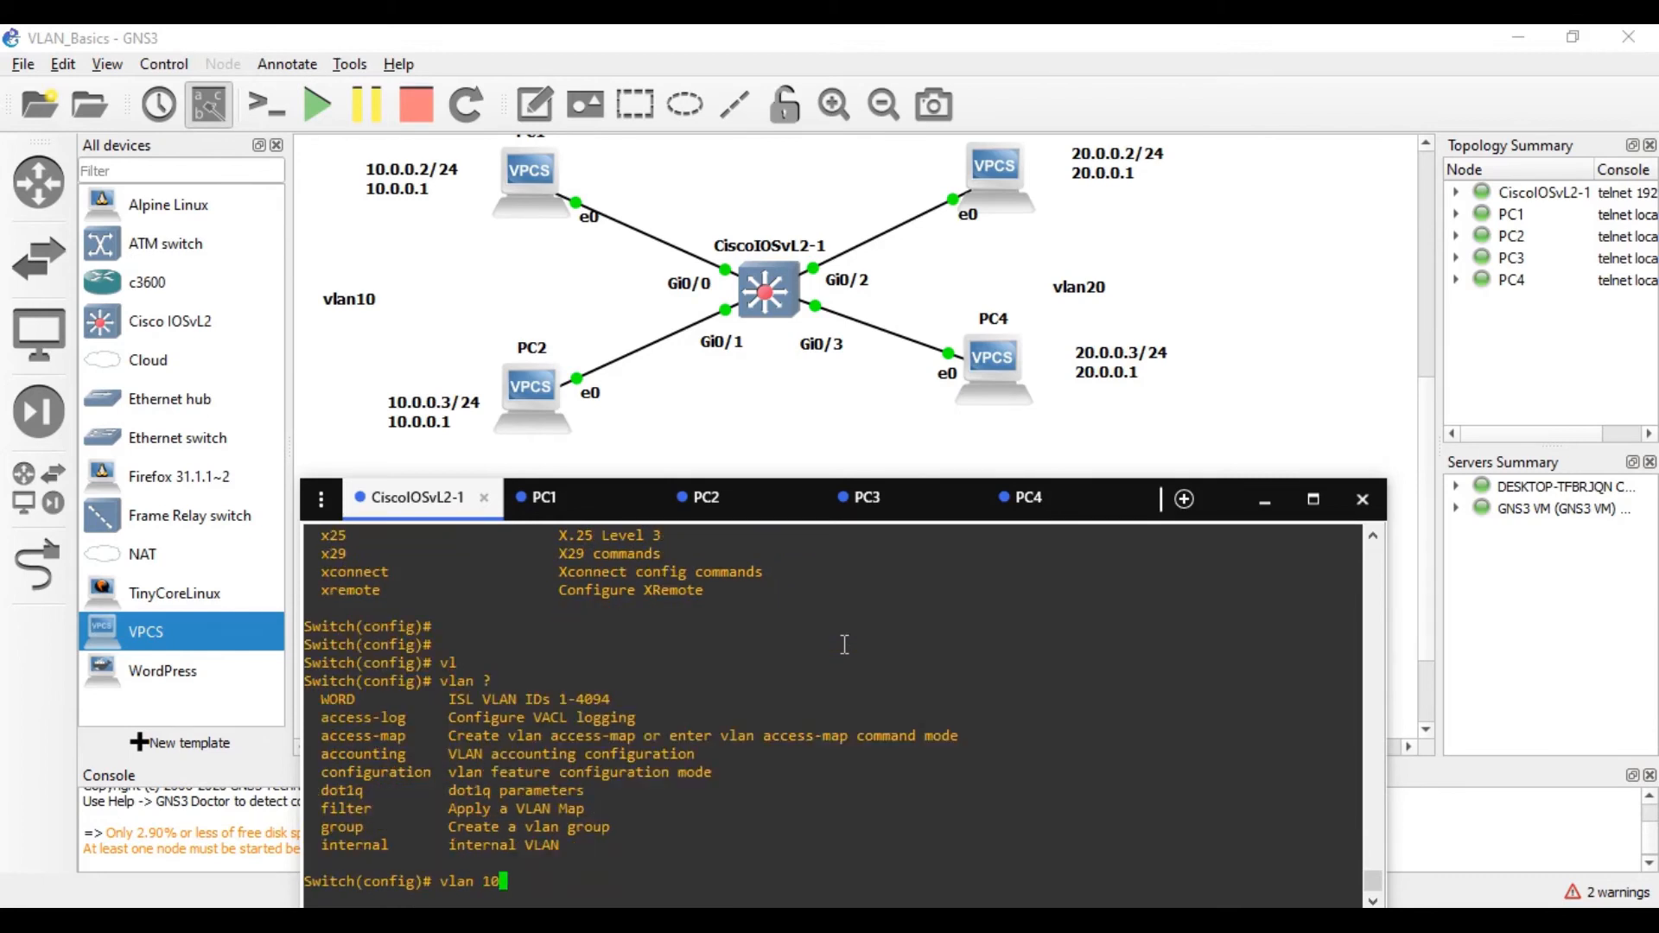
key(Return)
Name VLAN 10 "vlan10" and return to global configuration mode
text(nasm)
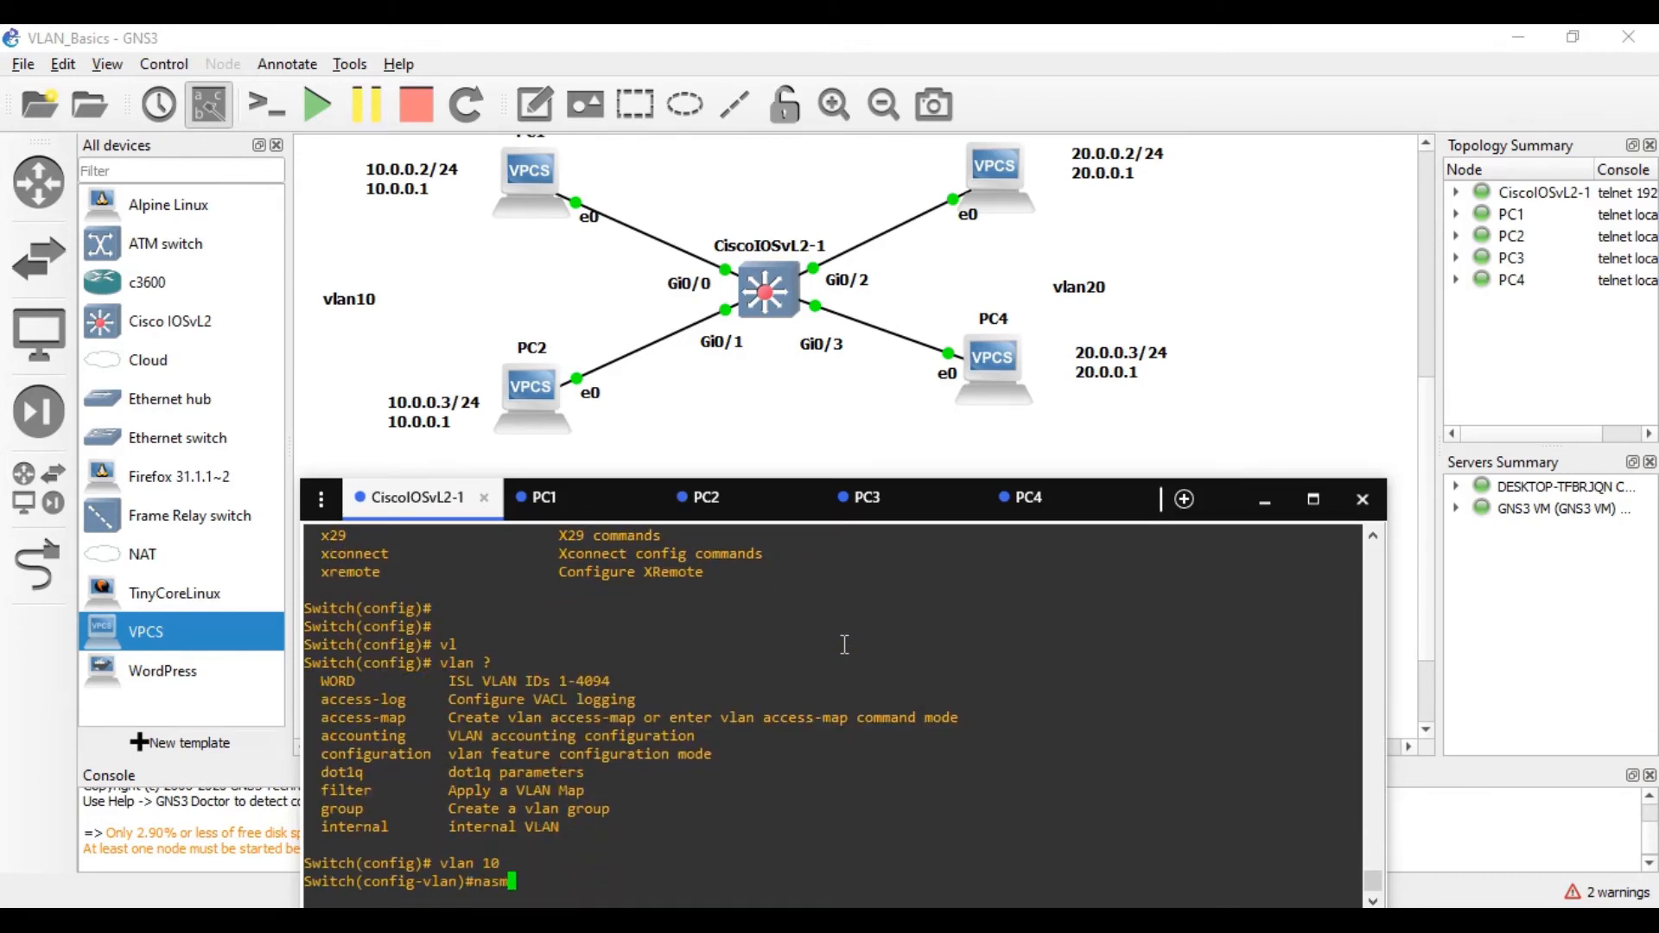
key(BackSpace)
key(BackSpace)
text(m)
key(Tab)
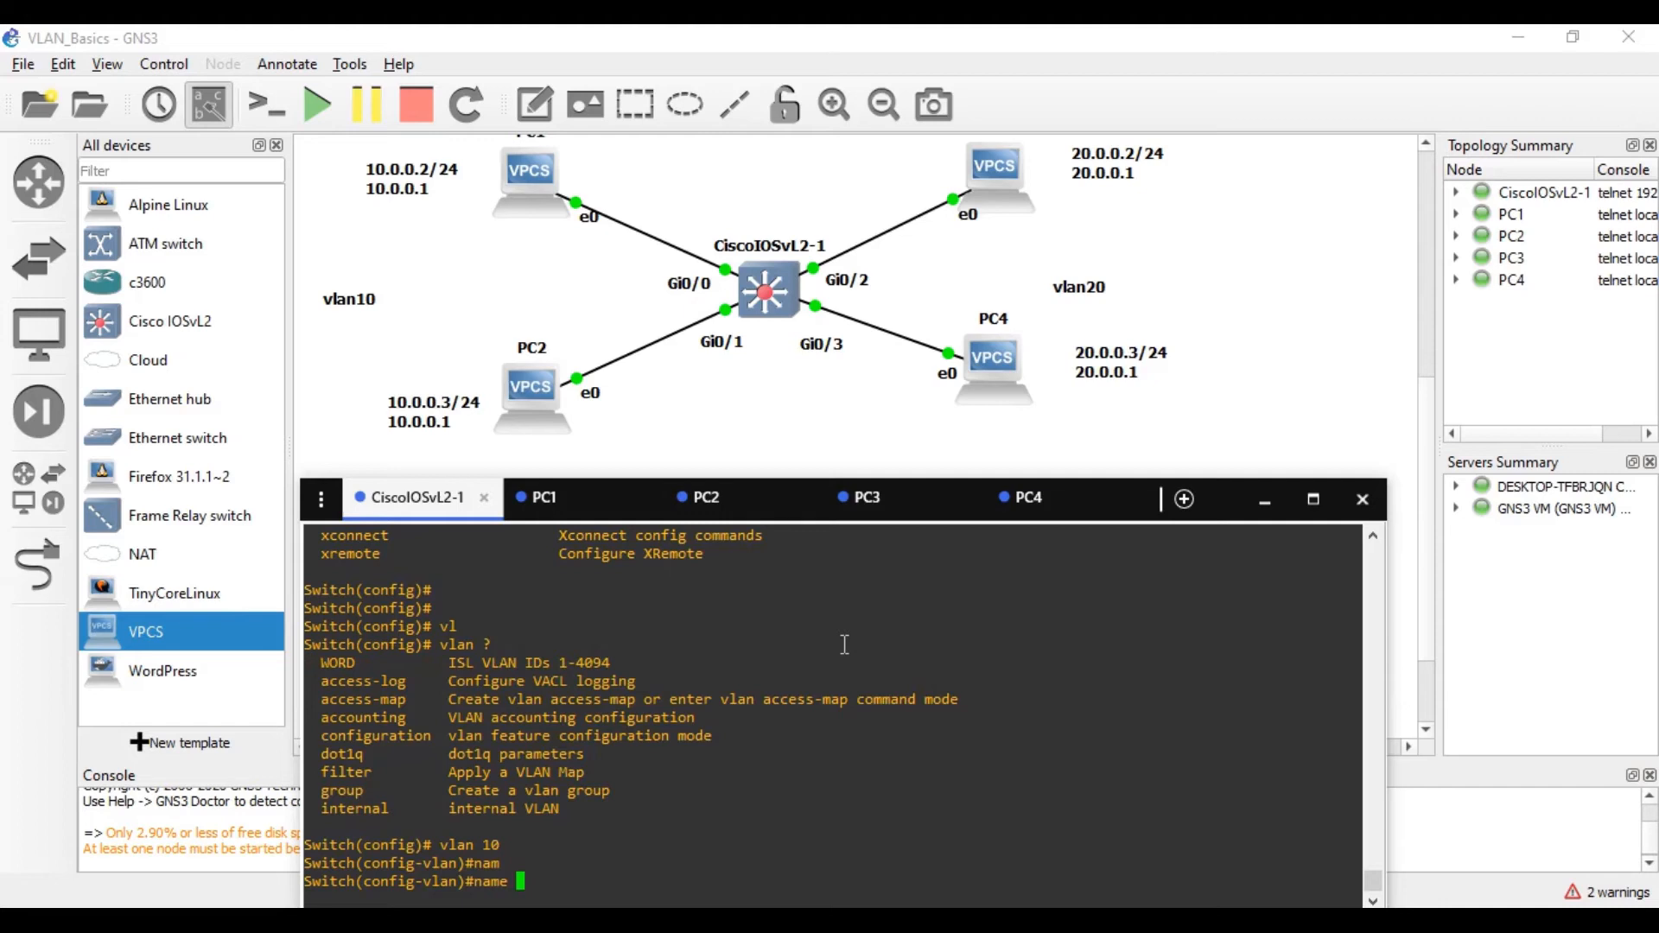
text(vlan10)
key(Return)
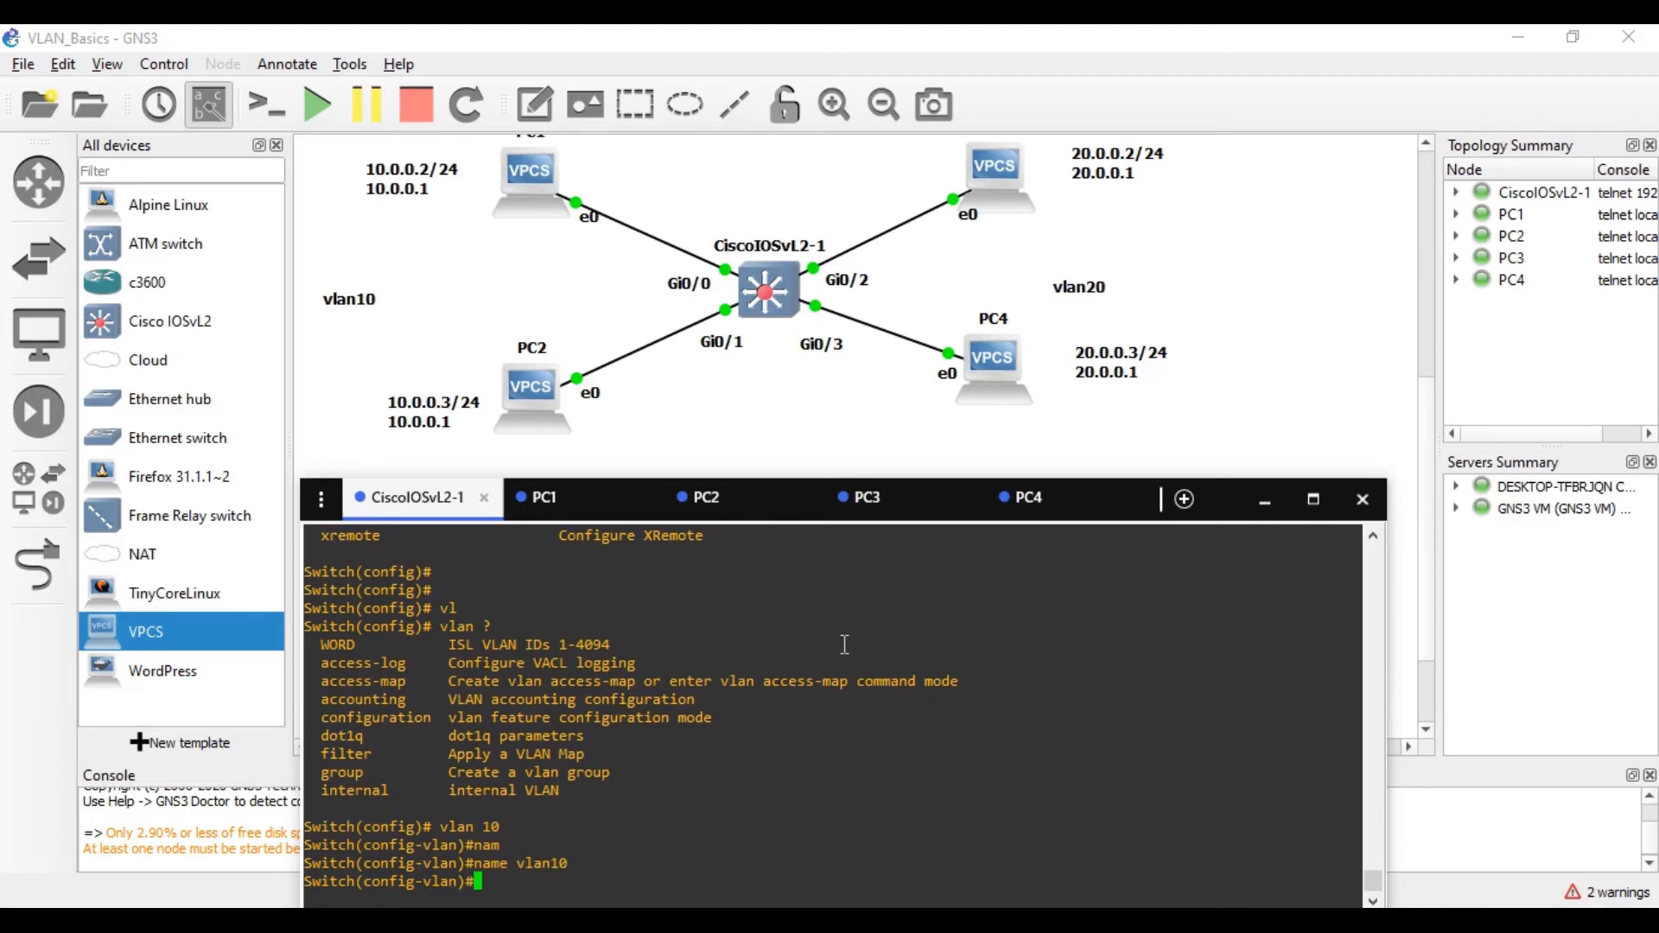
text(exit)
key(Return)
Create VLAN 20 on the switch and name it "vlan20"
text(vla)
key(Tab)
text(20)
key(Return)
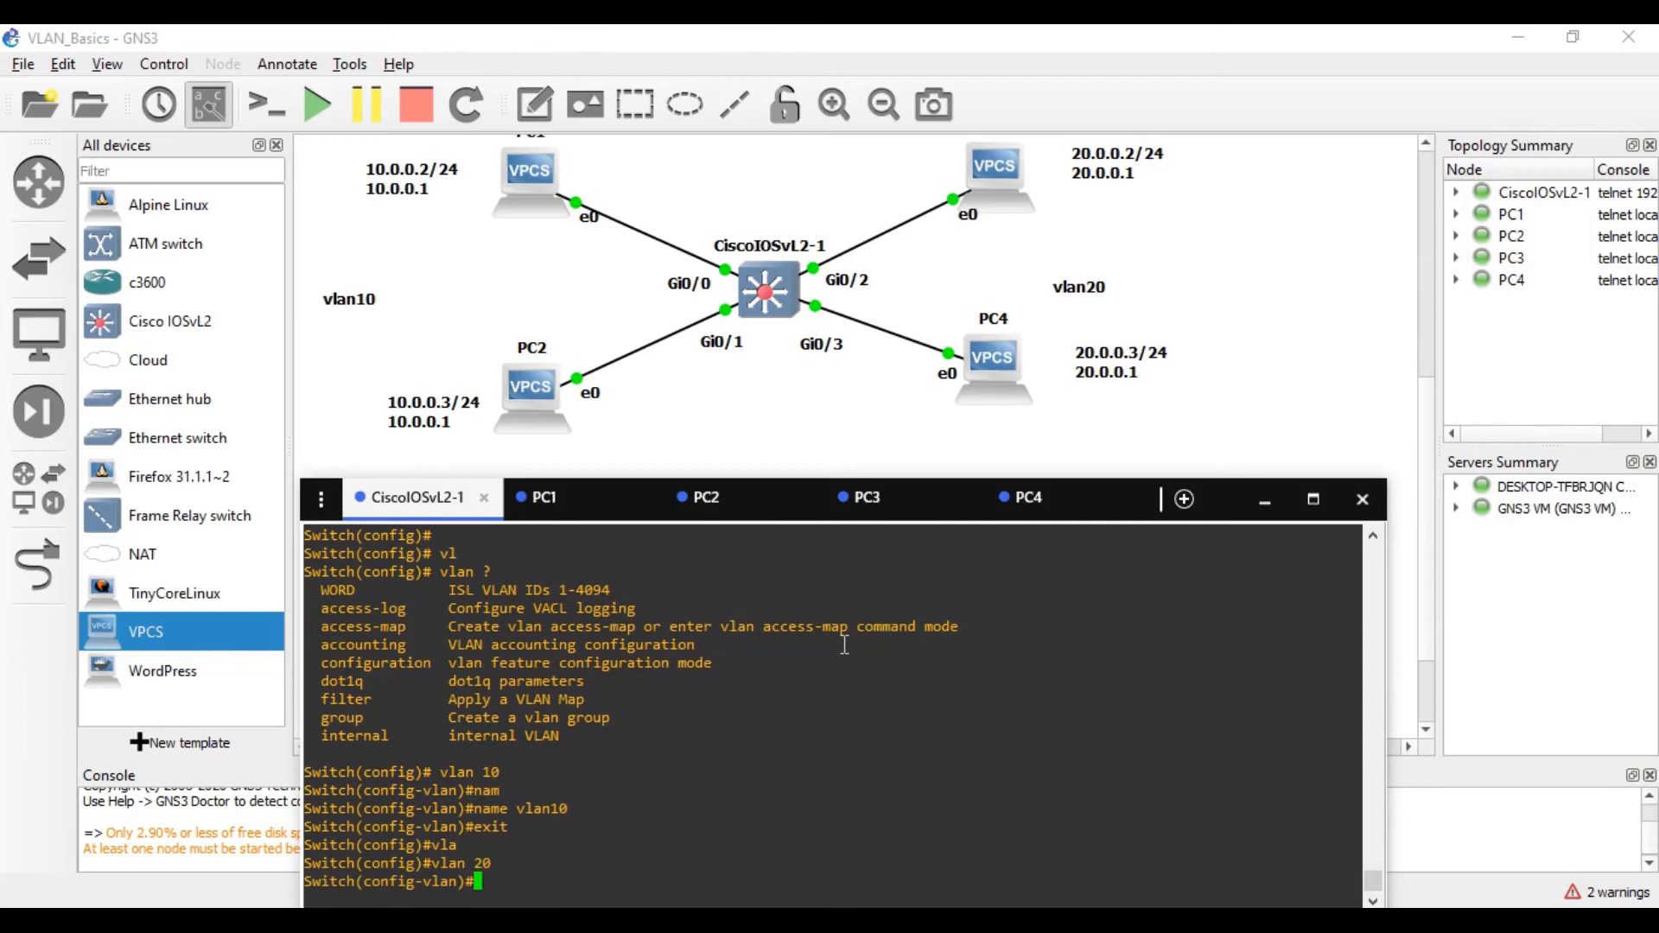
text(name vlan20)
key(Return)
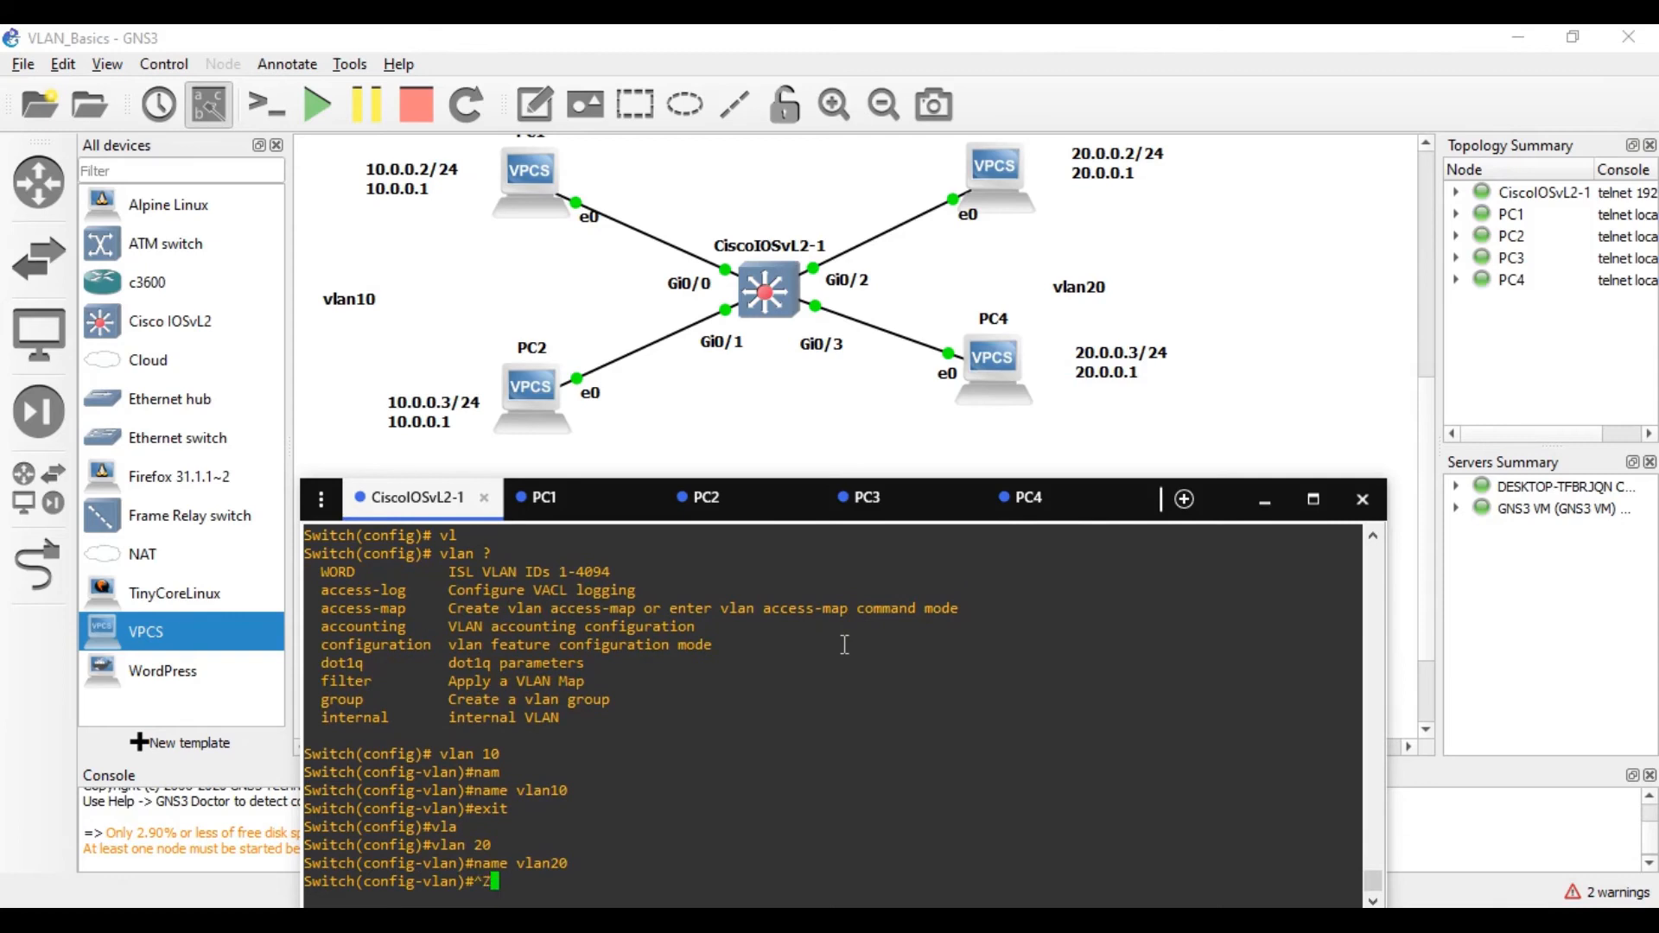
End configuration mode, exit the switch session and start it again at the user EXEC prompt
key(ctrl+z)
text(exit)
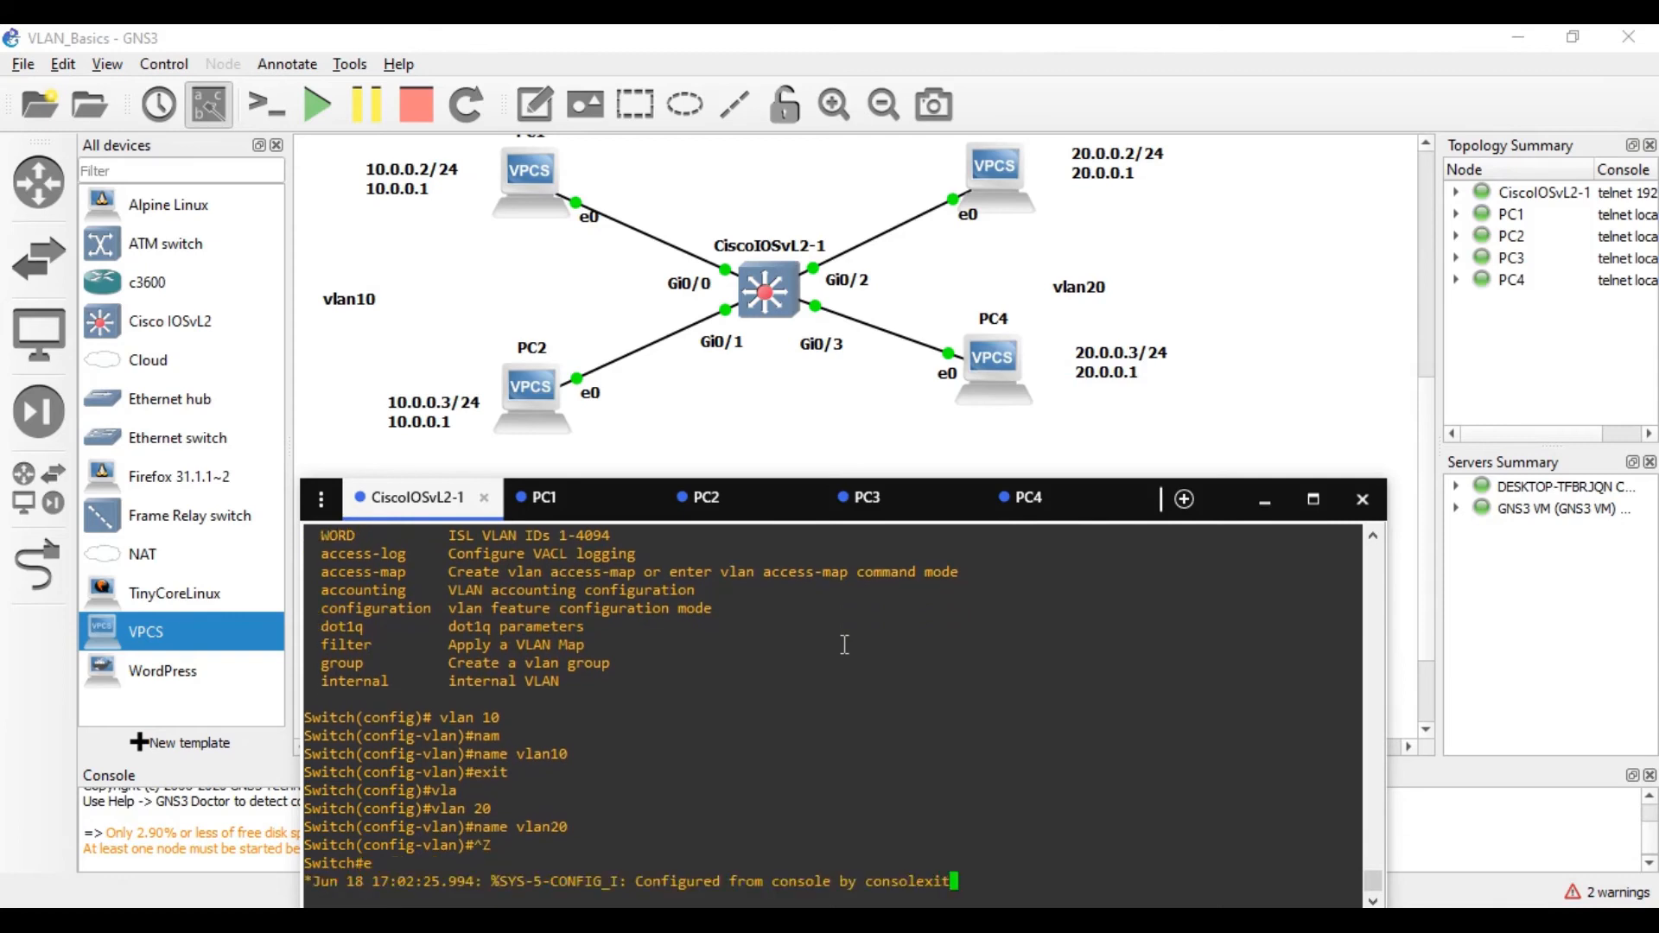
key(Return)
key(Return)
key(Return)
key(Return)
key(Return)
key(Return)
key(Return)
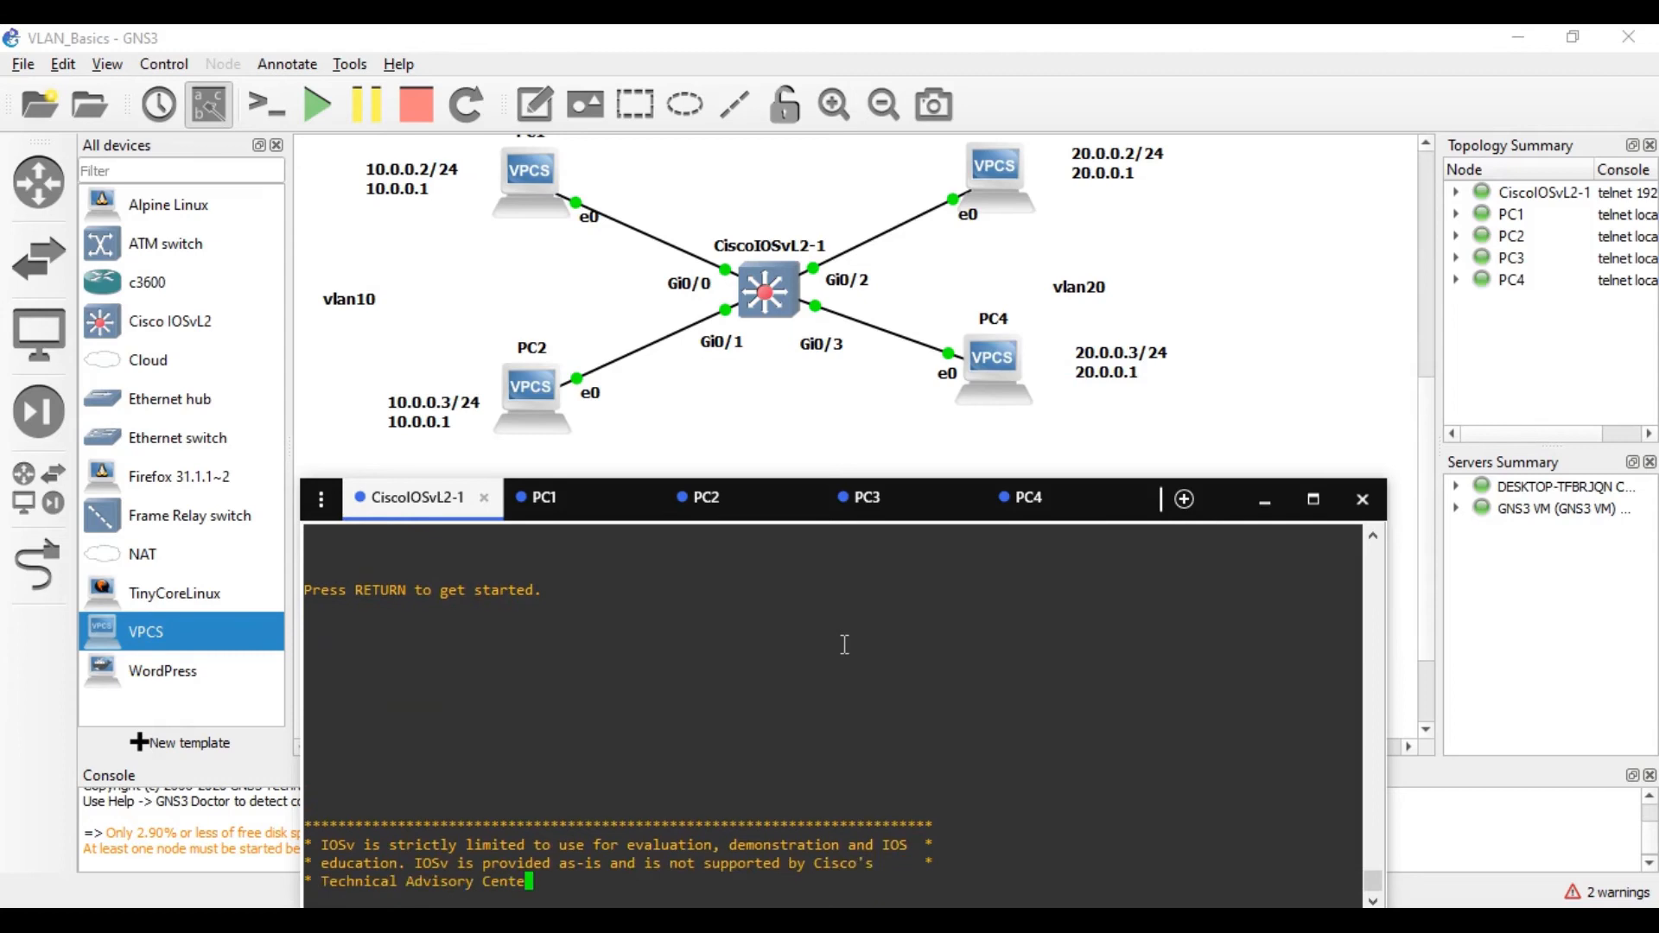
Run "show vlan" and page through the output to check the VLAN entries and their port assignments
text(sho)
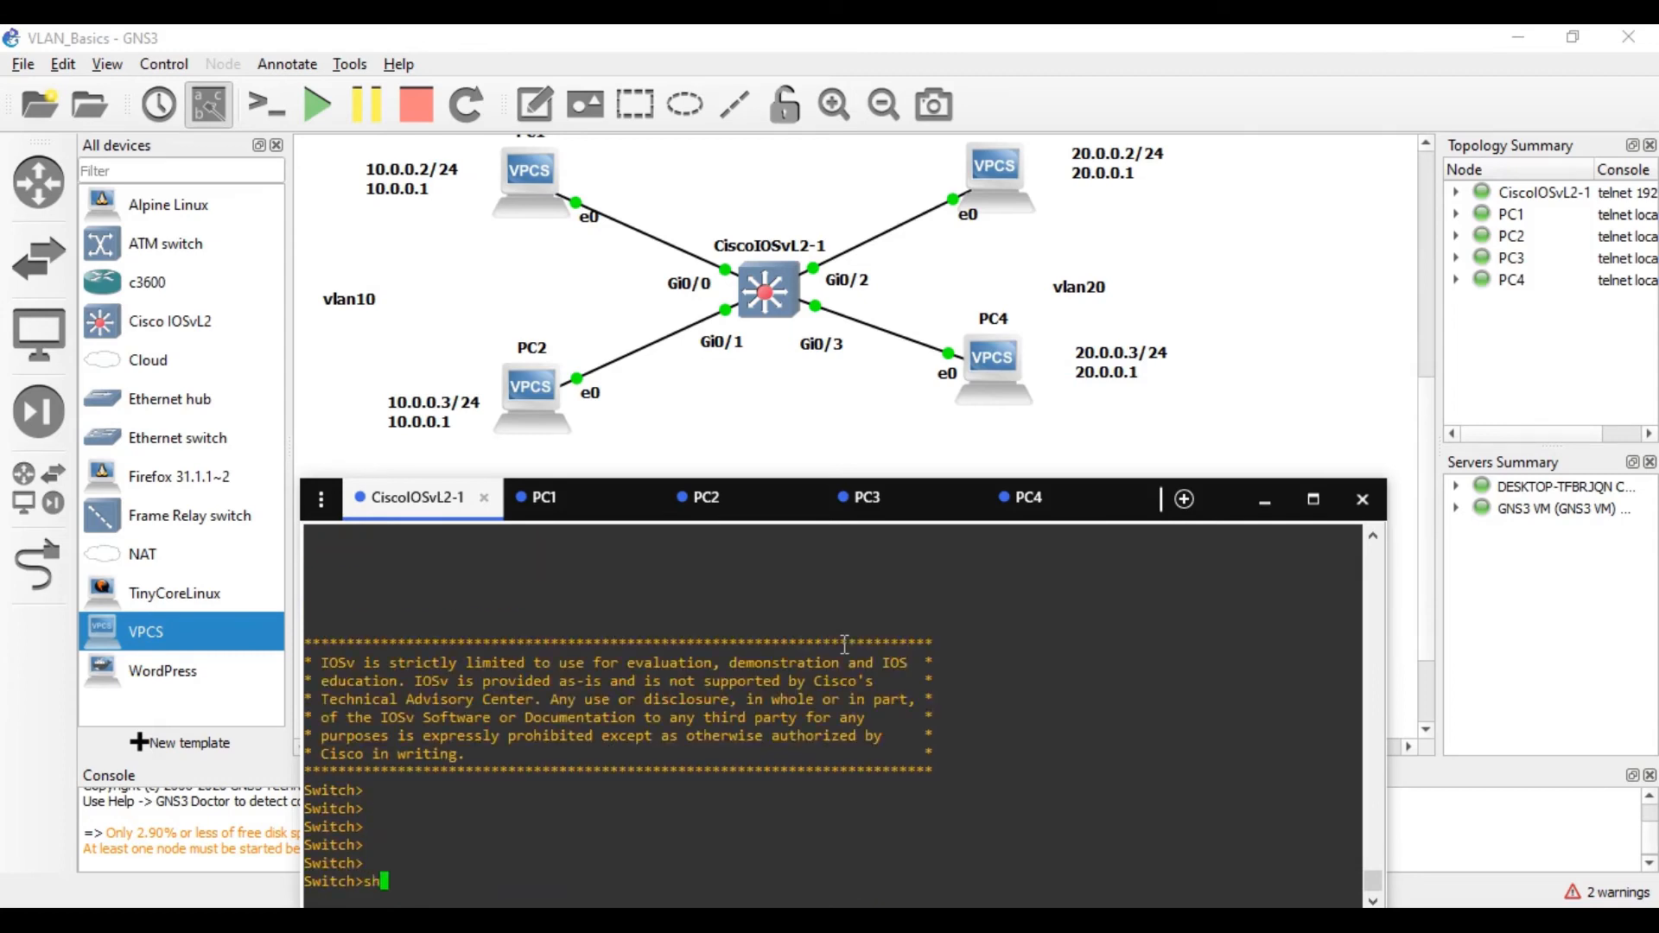
key(Tab)
text(vlan)
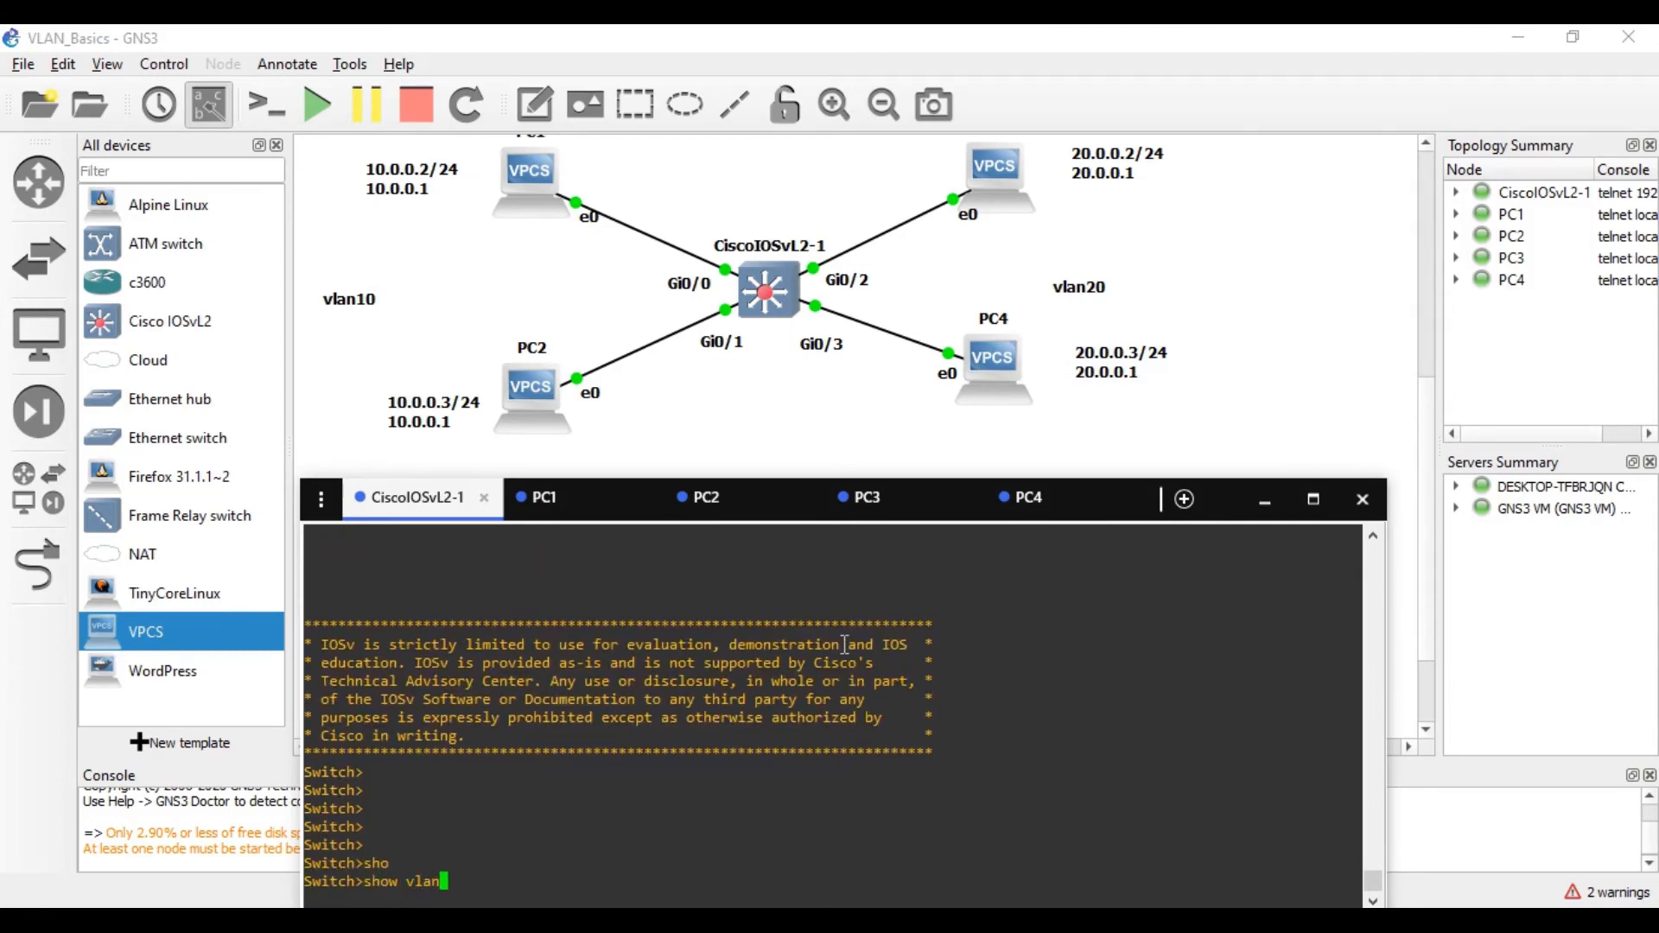
key(Return)
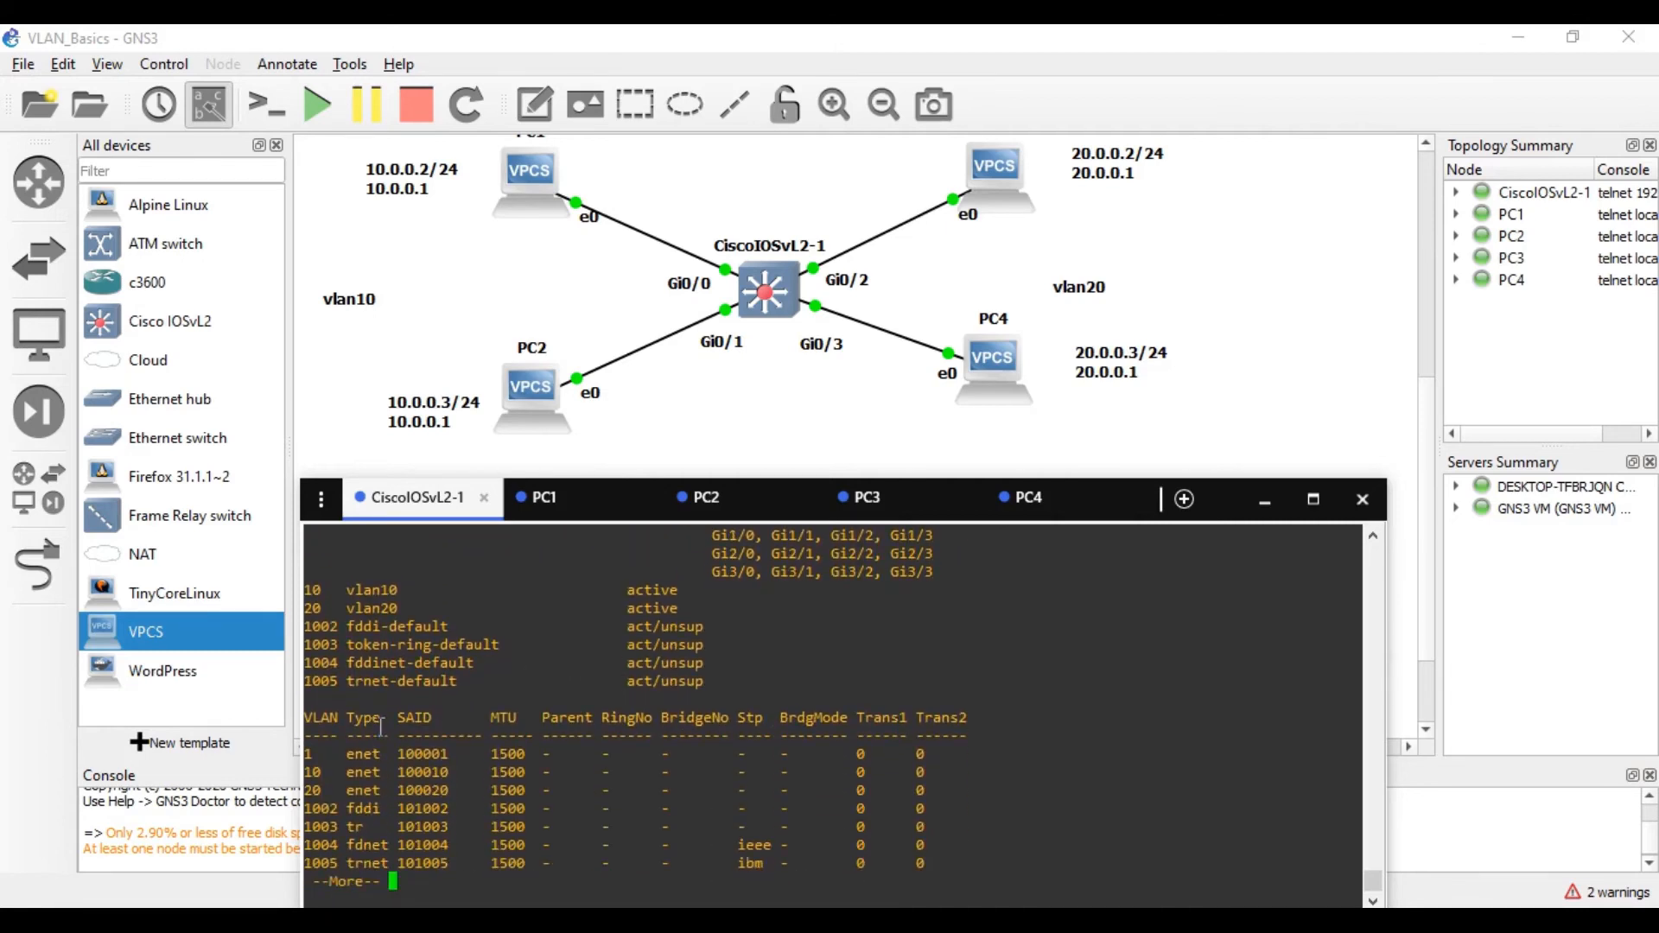
scroll(710, 729, up, 5)
scroll(708, 666, down, 5)
key(Return)
key(Return)
key(Return)
key(Return)
key(Return)
key(Return)
key(Return)
key(Return)
key(Return)
key(Return)
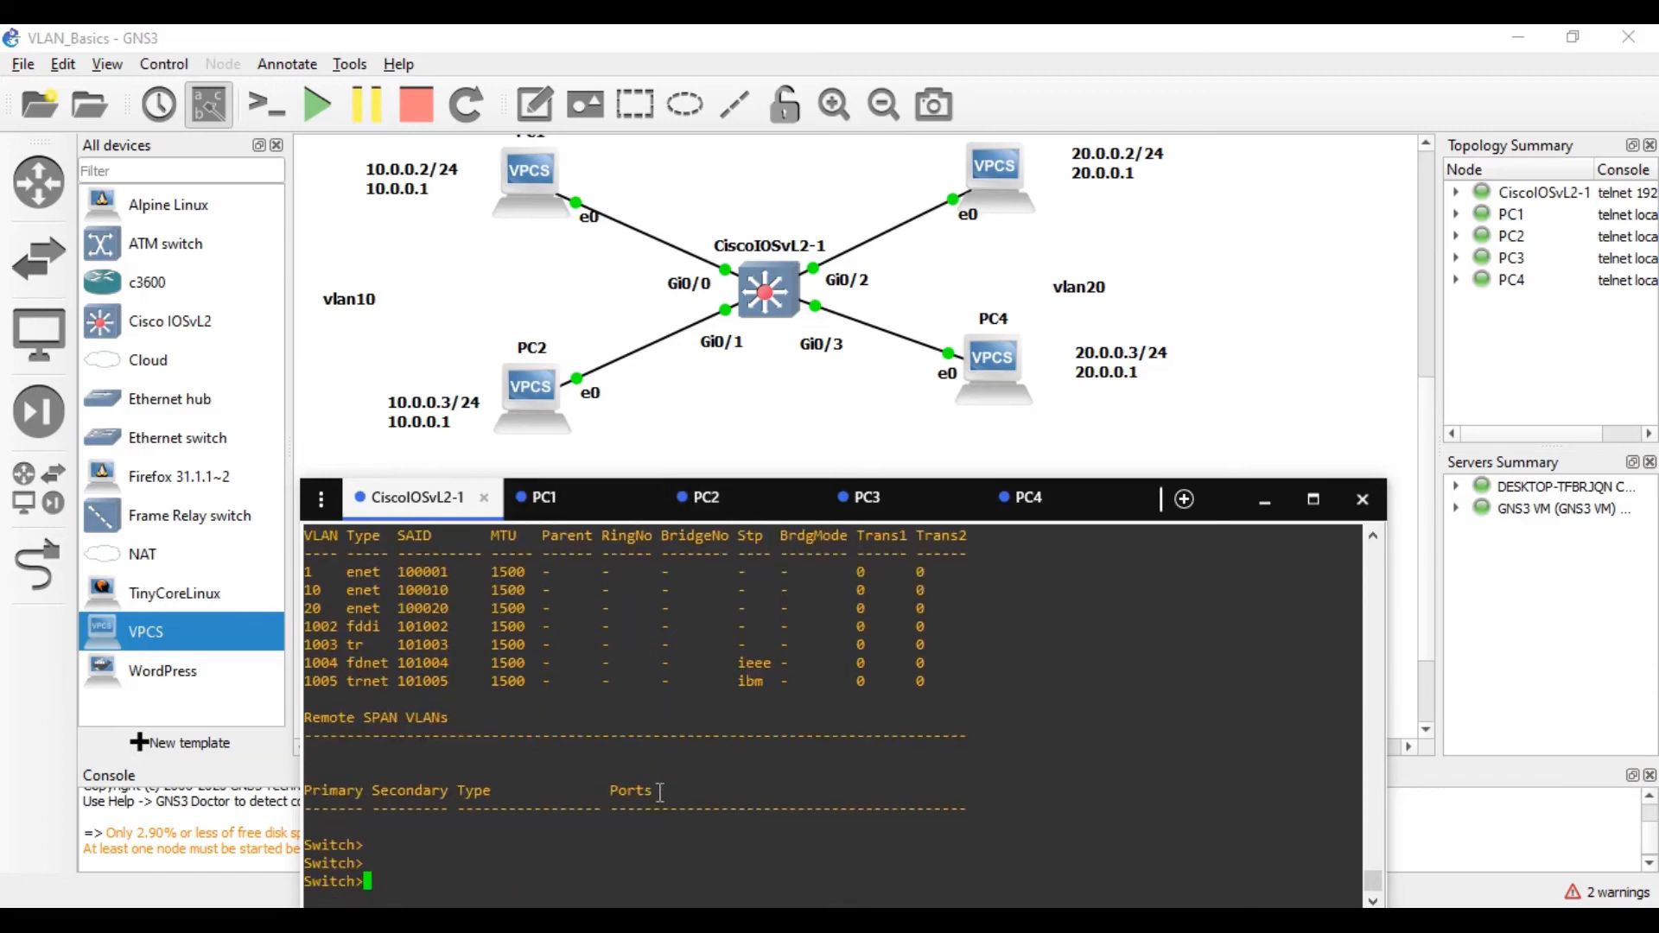
Enter privileged EXEC mode with "en" and global configuration mode with "conf t"
text(en)
key(Return)
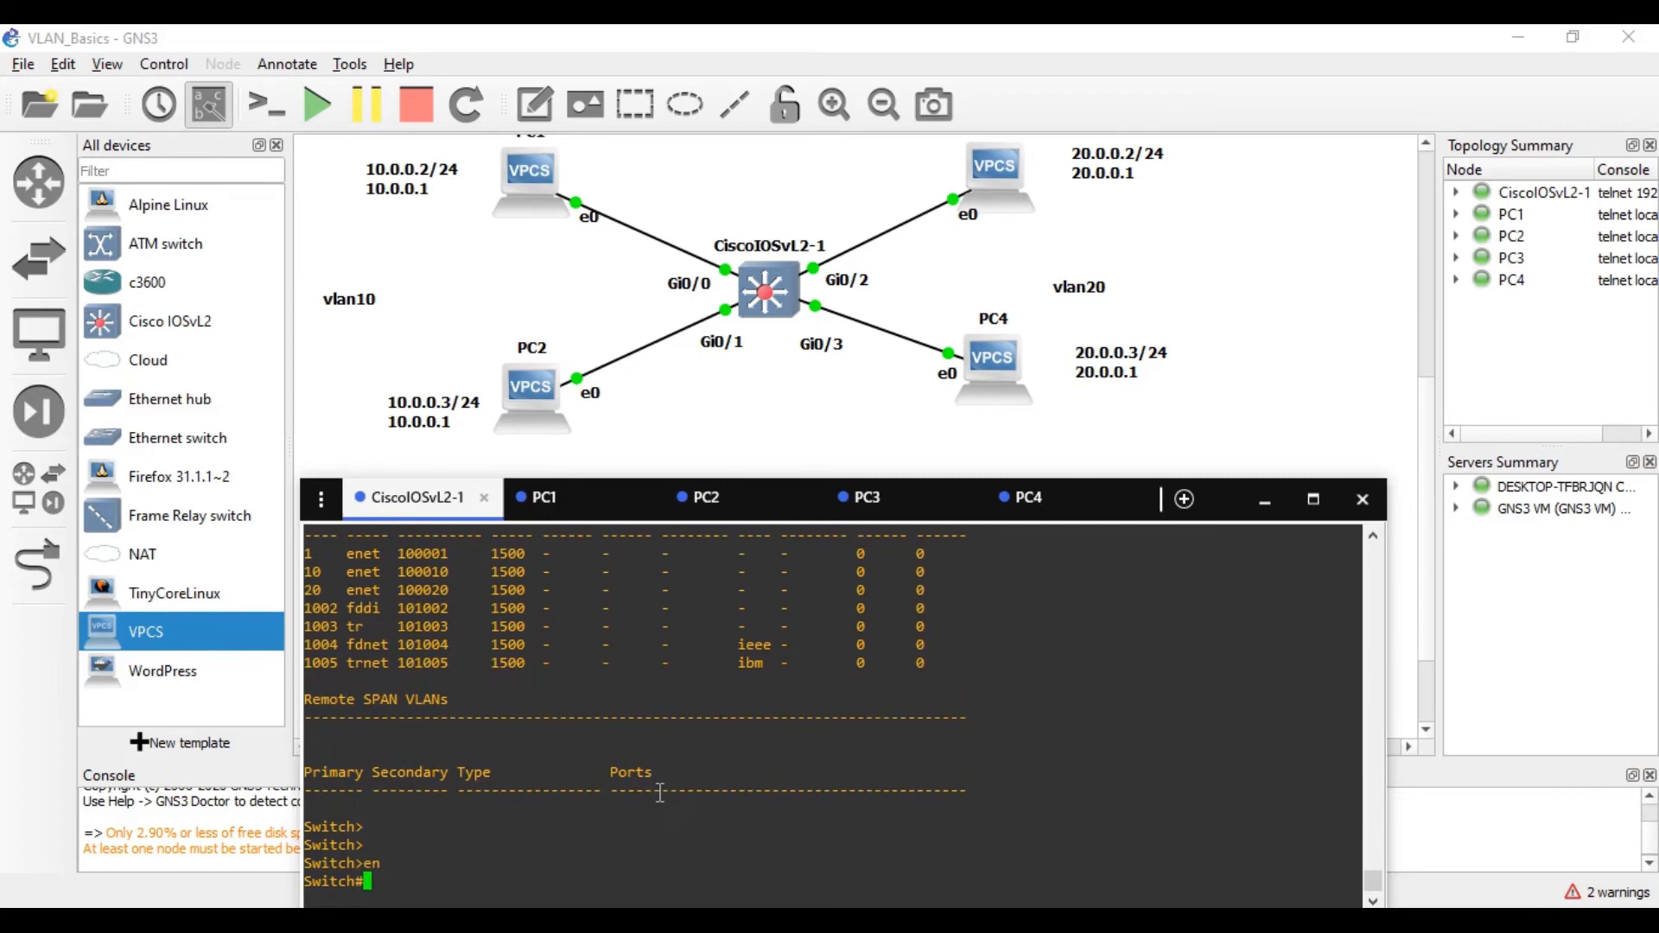
text(conf t)
key(Return)
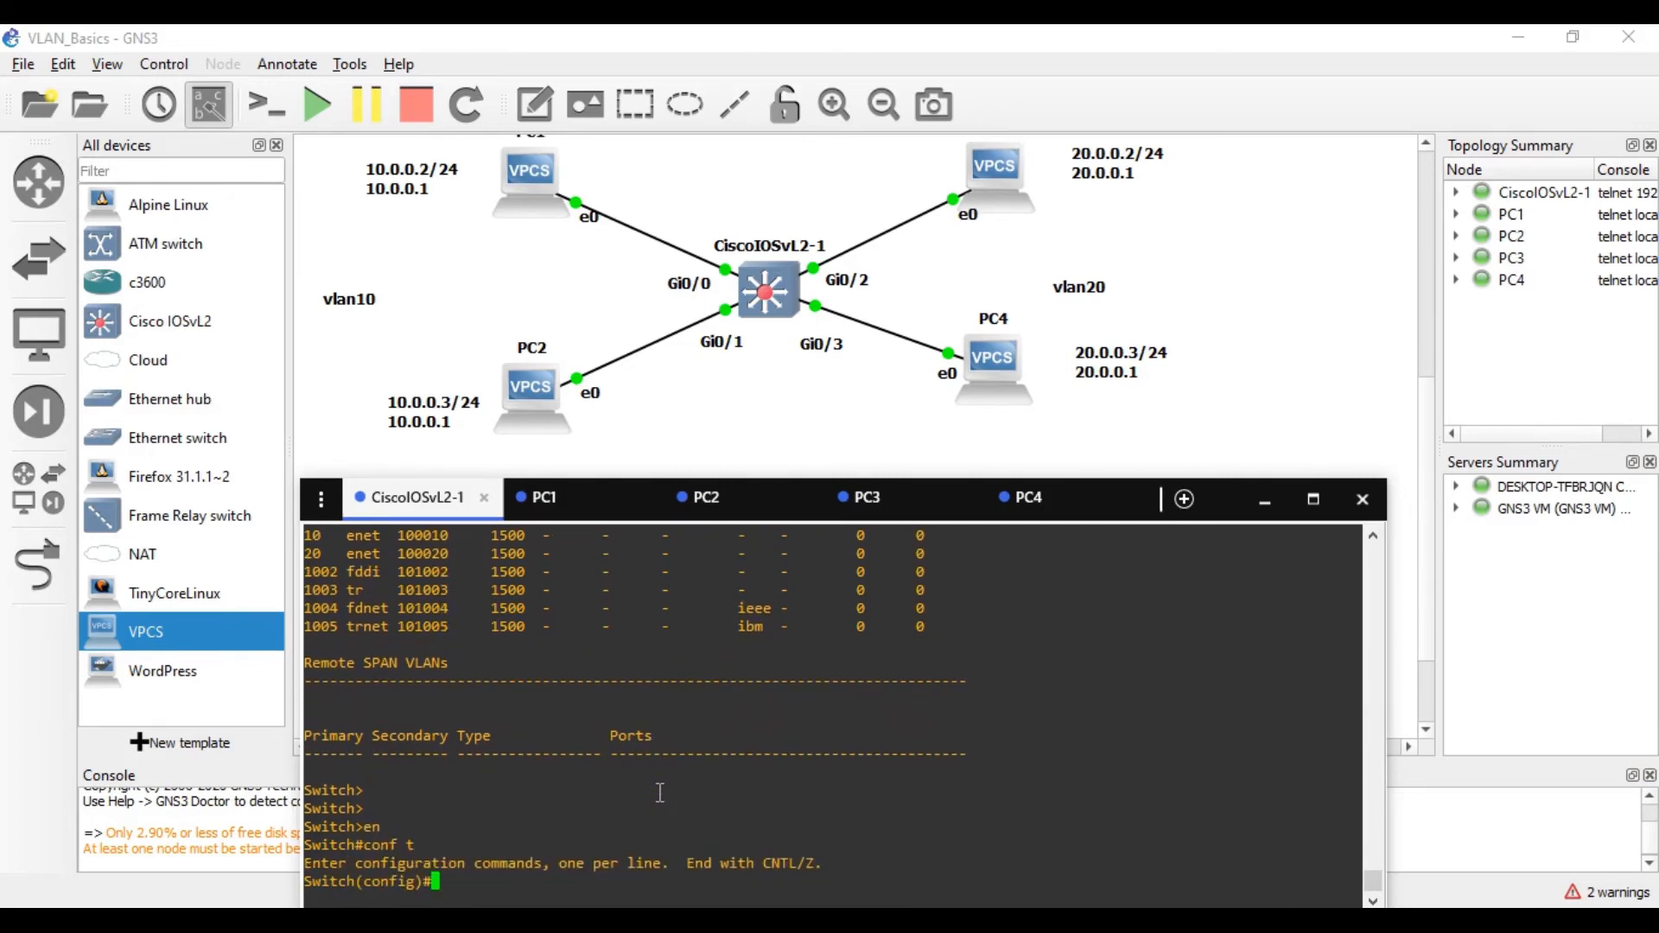
key(Return)
key(Return)
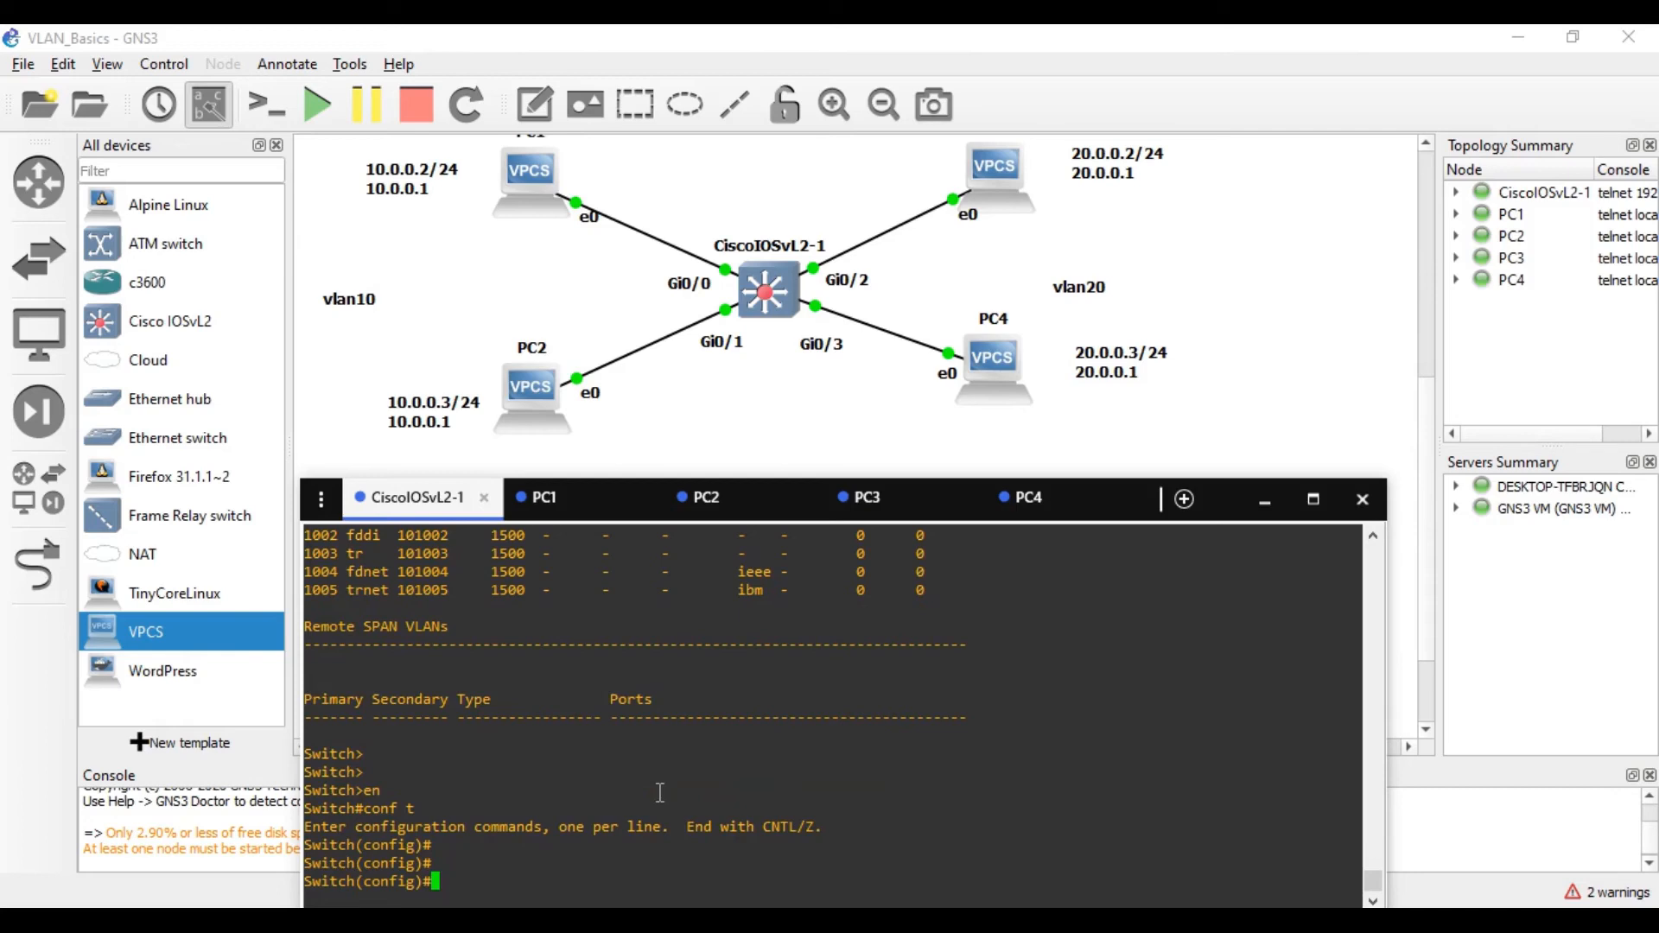
Enter interface configuration mode for gigabitEthernet 0/0
text(int)
key(Tab)
text(gi)
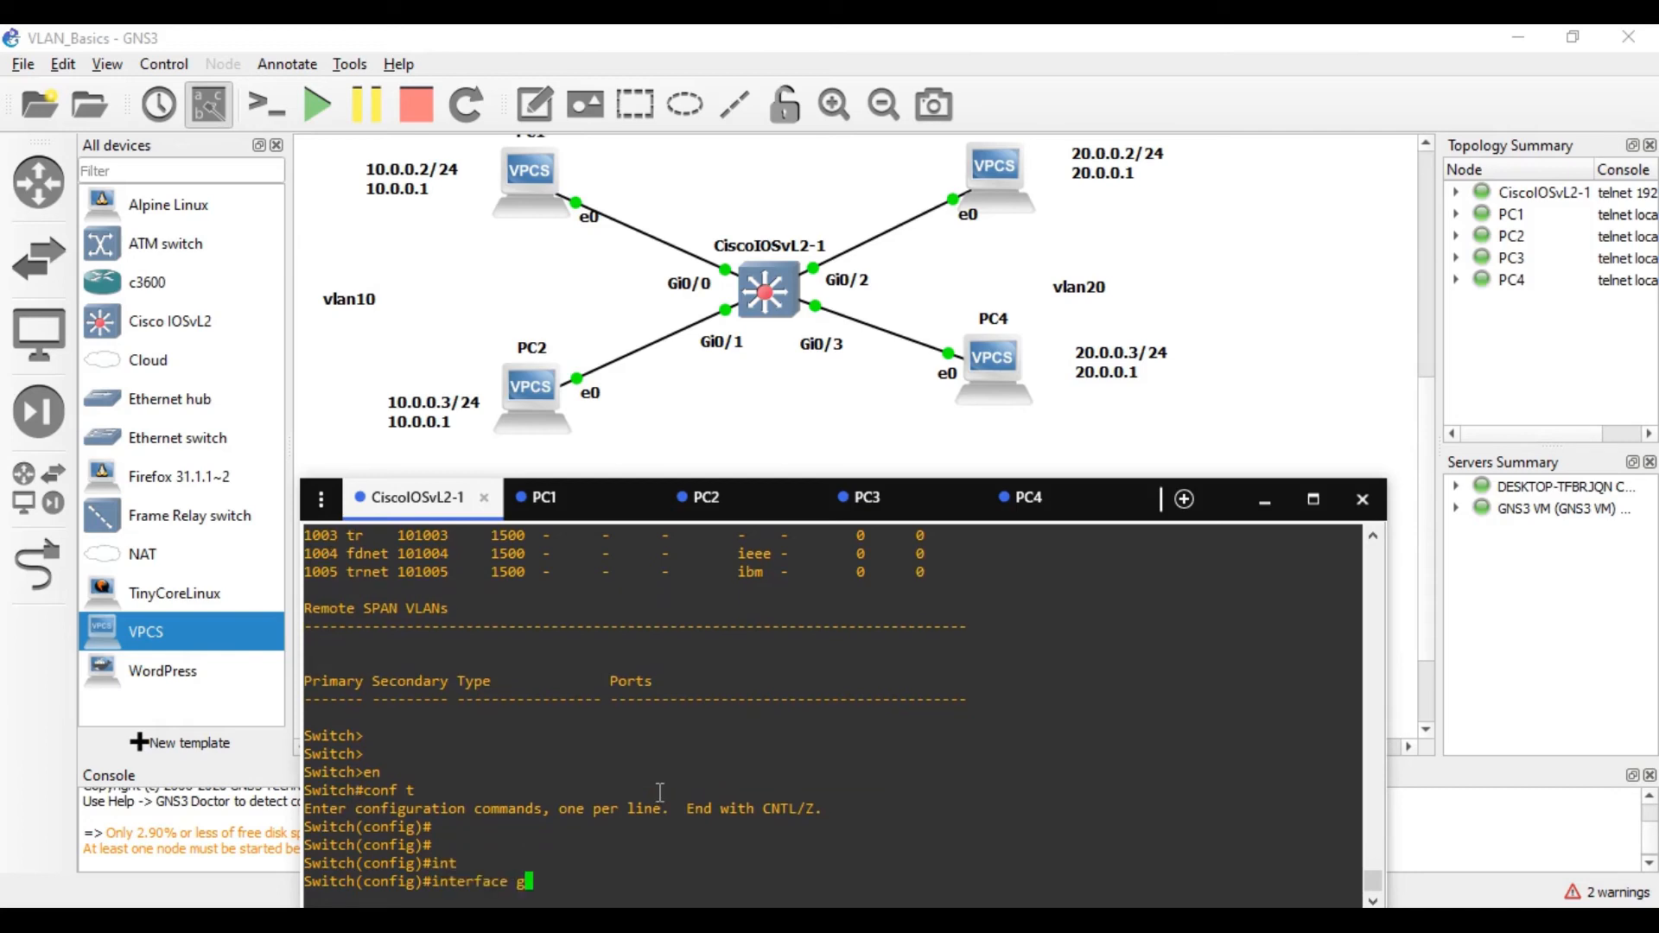
key(Tab)
text(0/0)
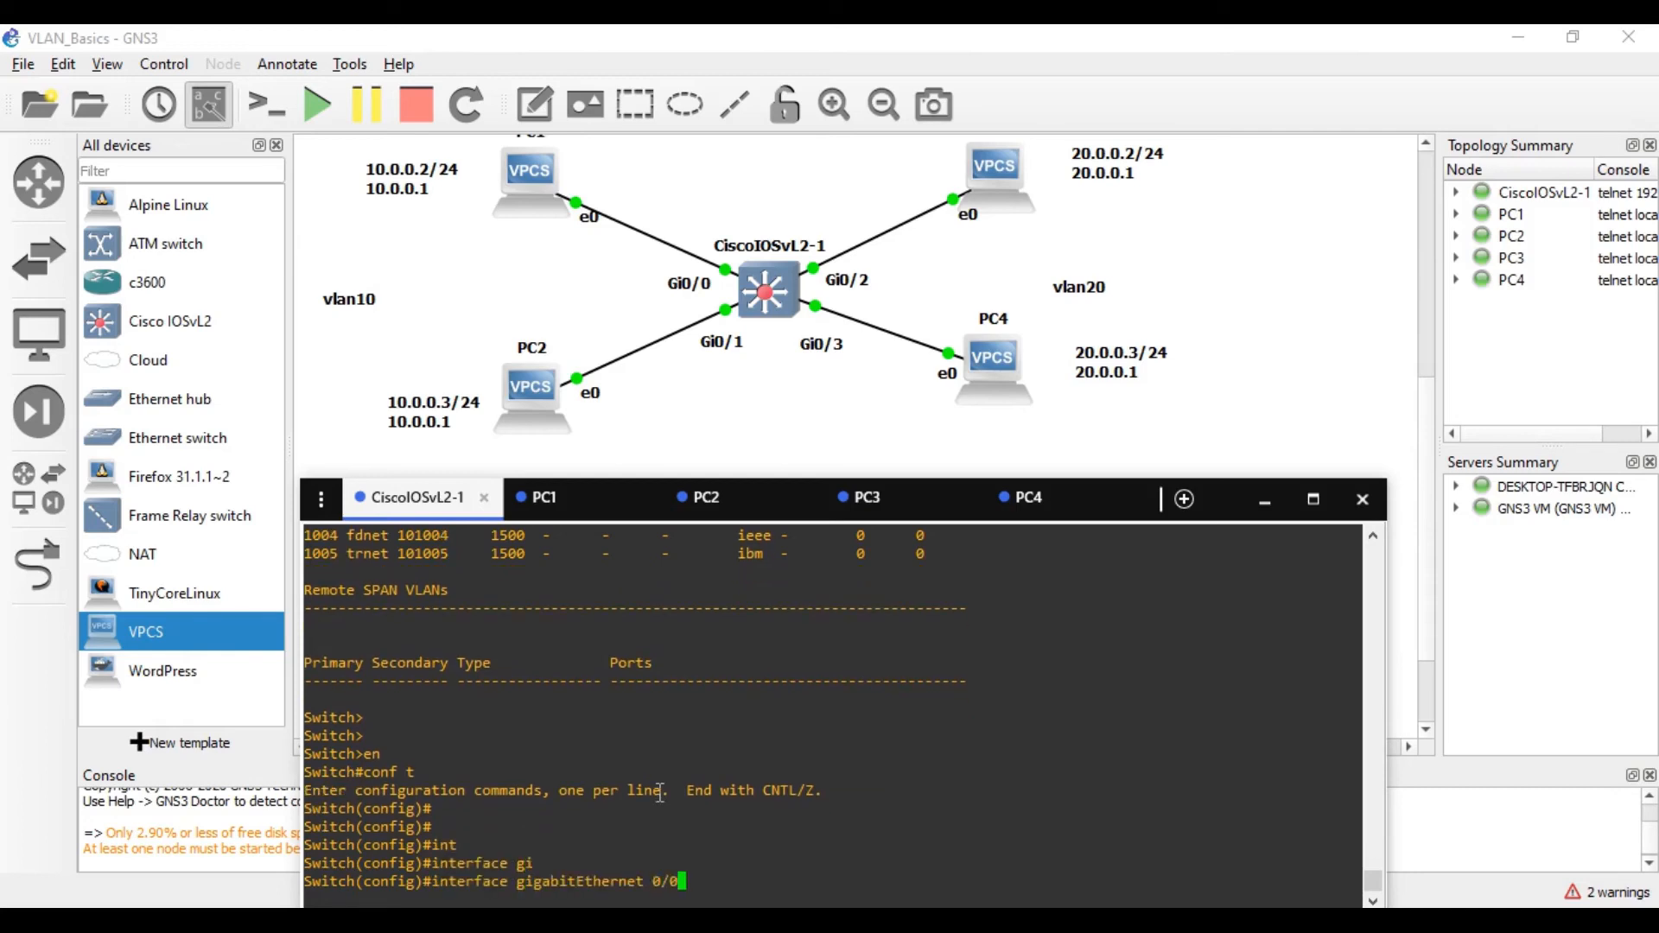
key(Return)
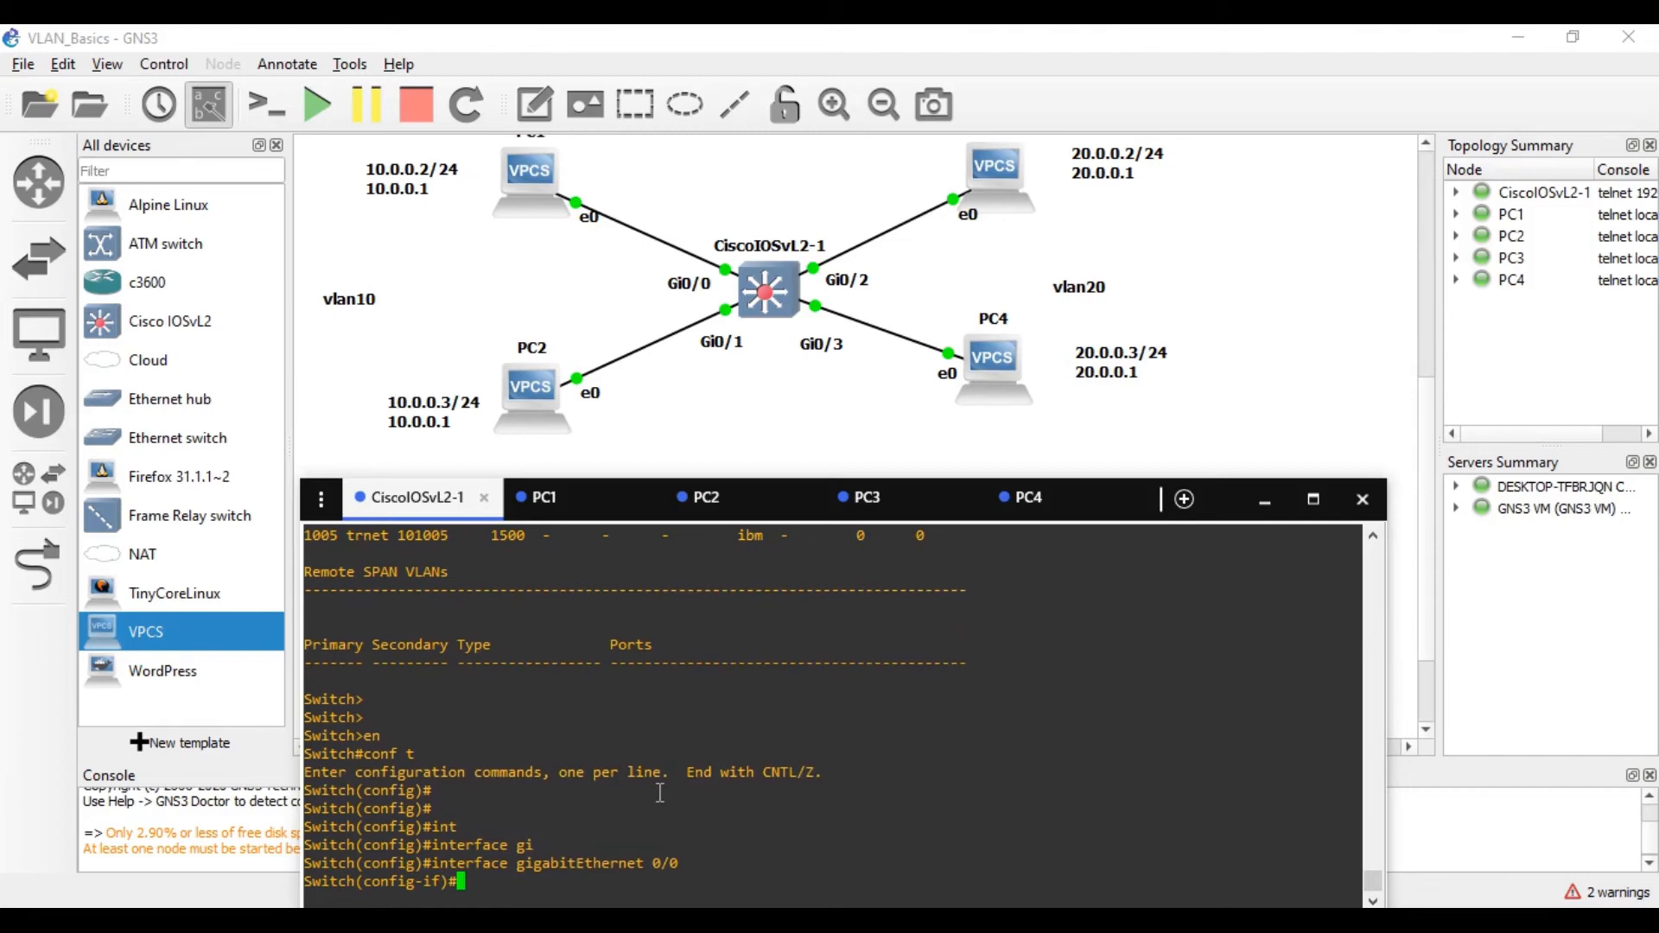
Set gigabitEthernet 0/0 to access mode with "switchport mode access"
text(swity)
key(Tab)
key(BackSpace)
key(Tab)
text(mode)
key(Tab)
text(ac)
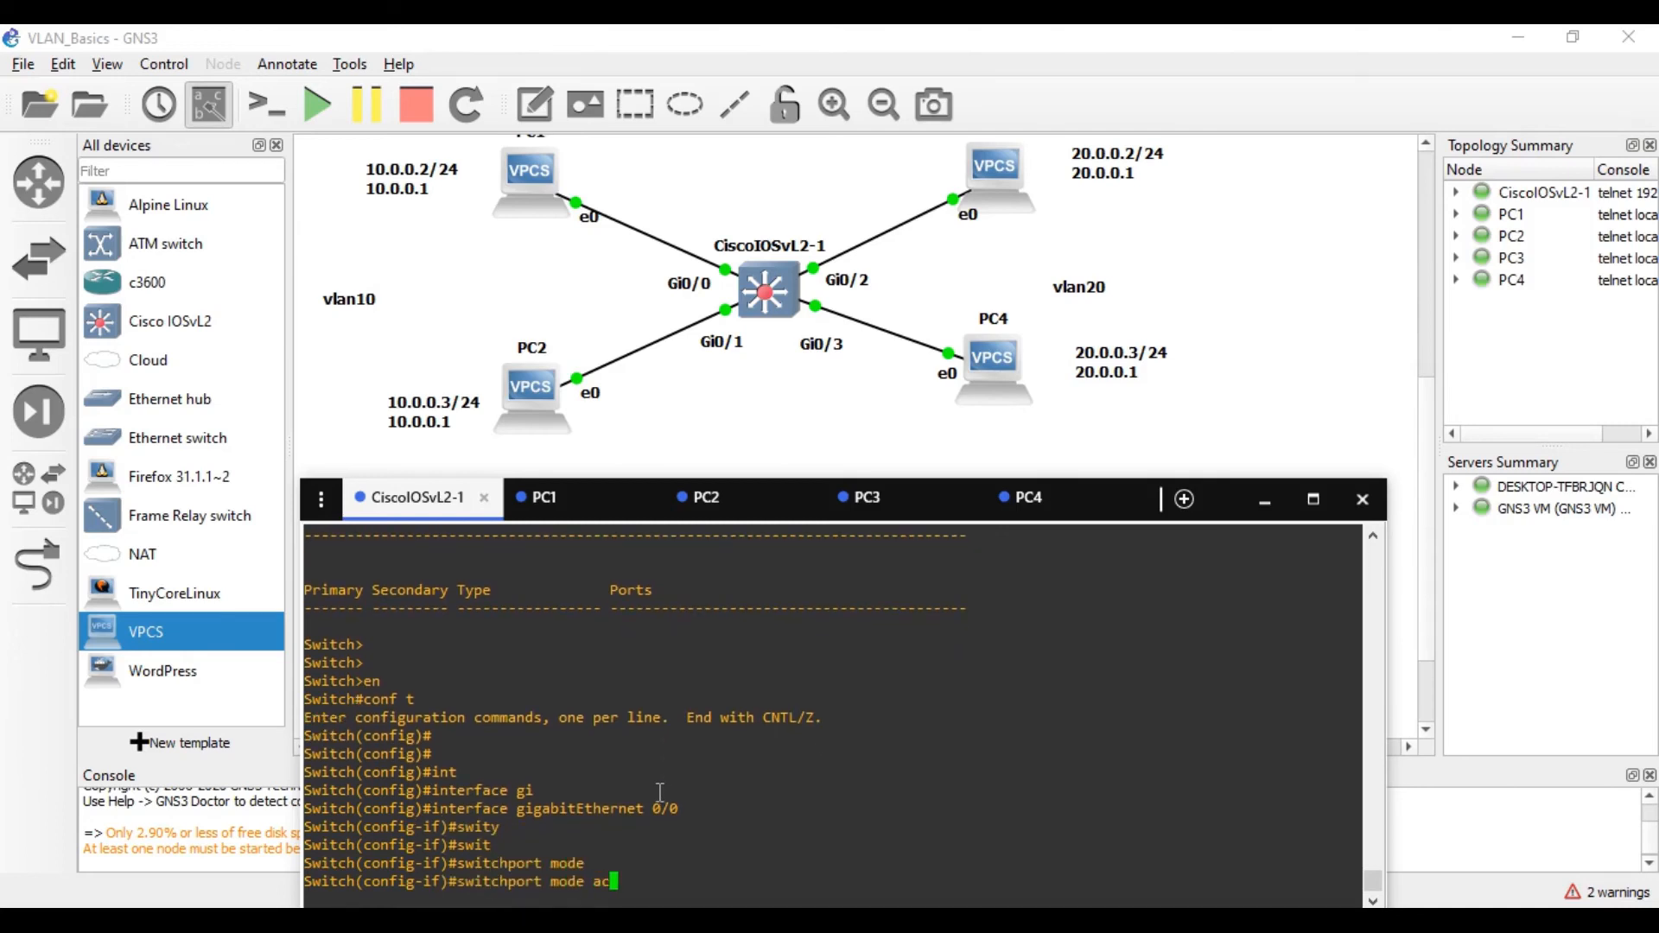
text(cess)
key(Tab)
Assign gigabitEthernet 0/0 to VLAN 10 with "switchport access vlan 10" and exit the interface configuration
text(wi)
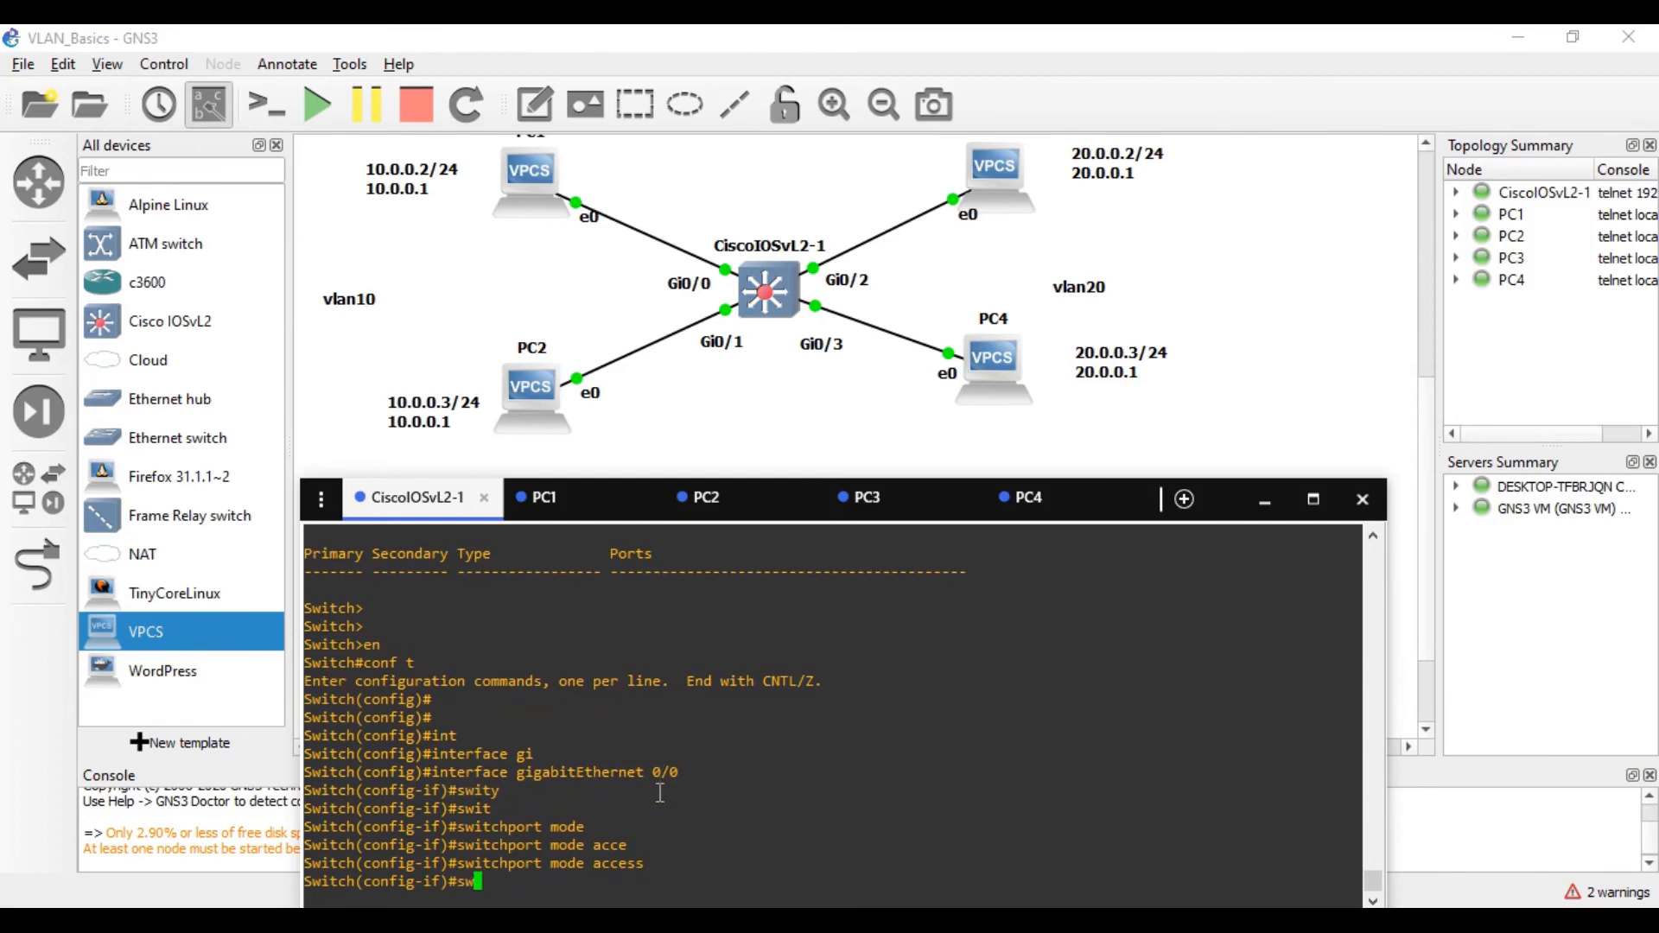
key(Tab)
text(acc)
key(Tab)
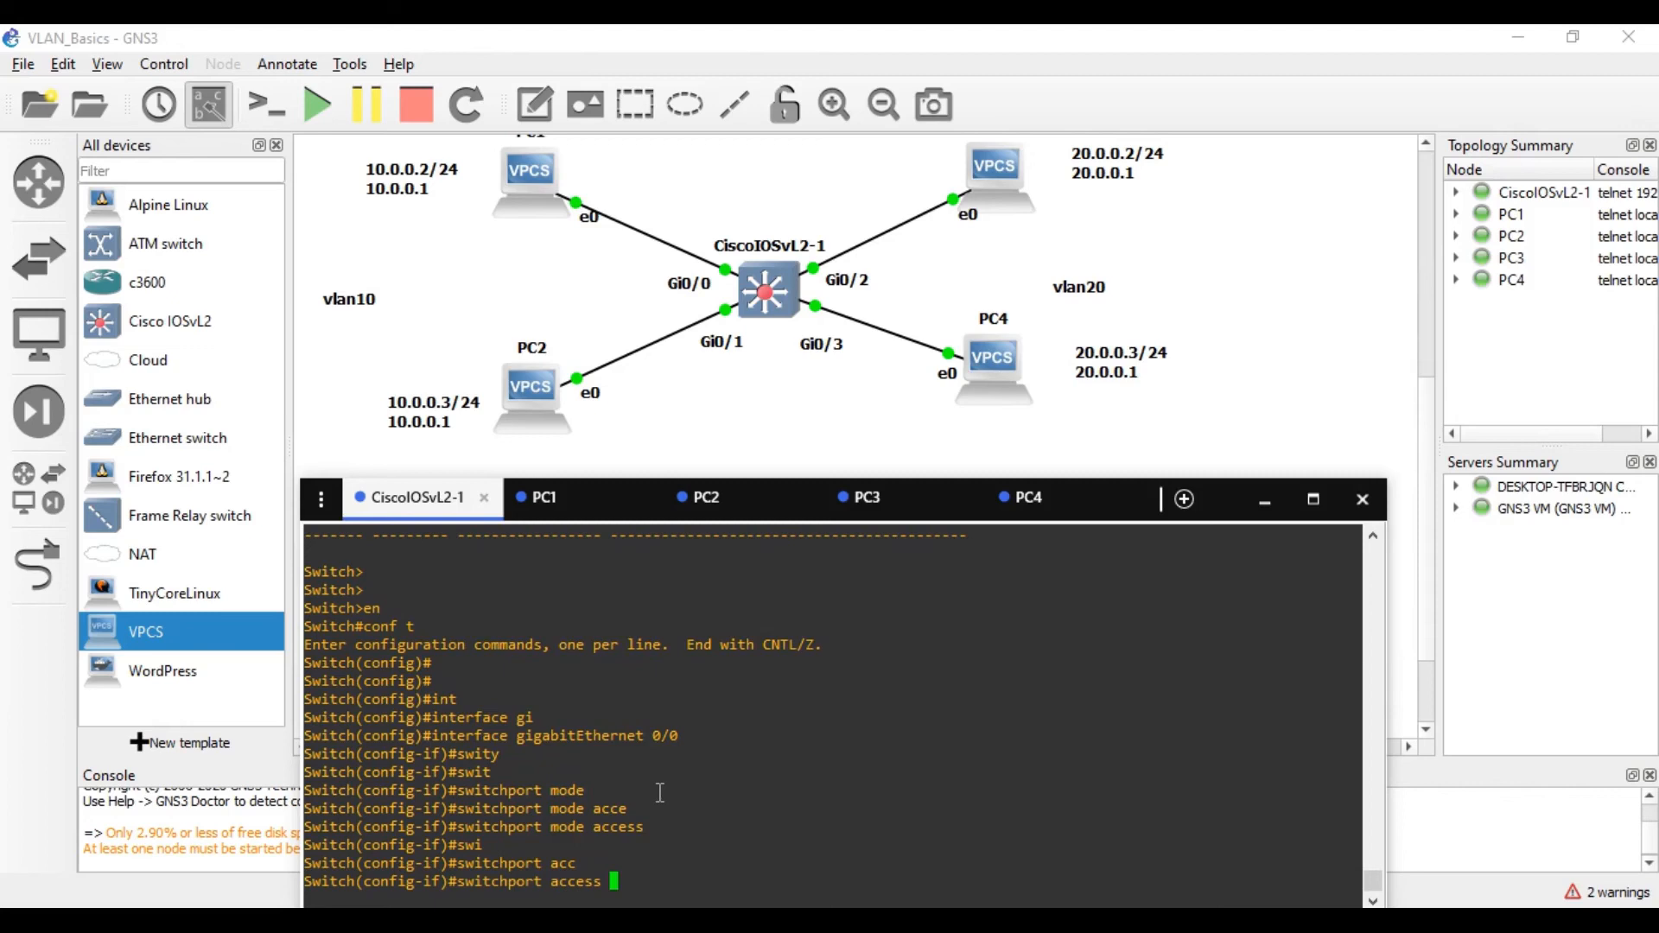
text(vl)
key(Tab)
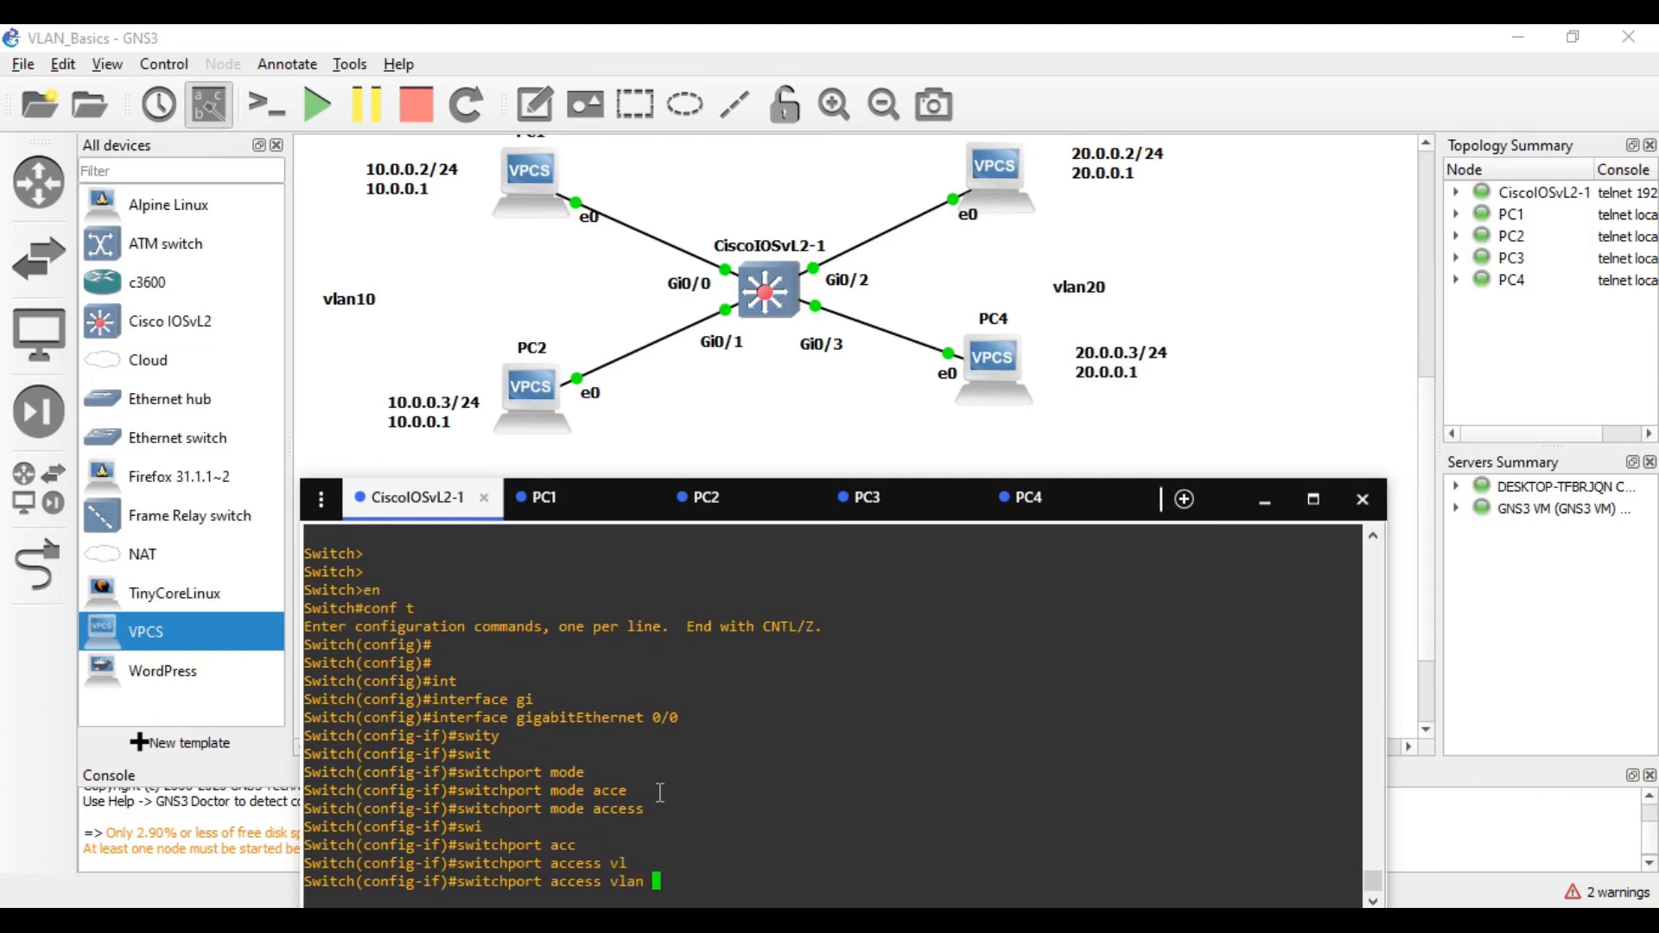
text(10)
key(Return)
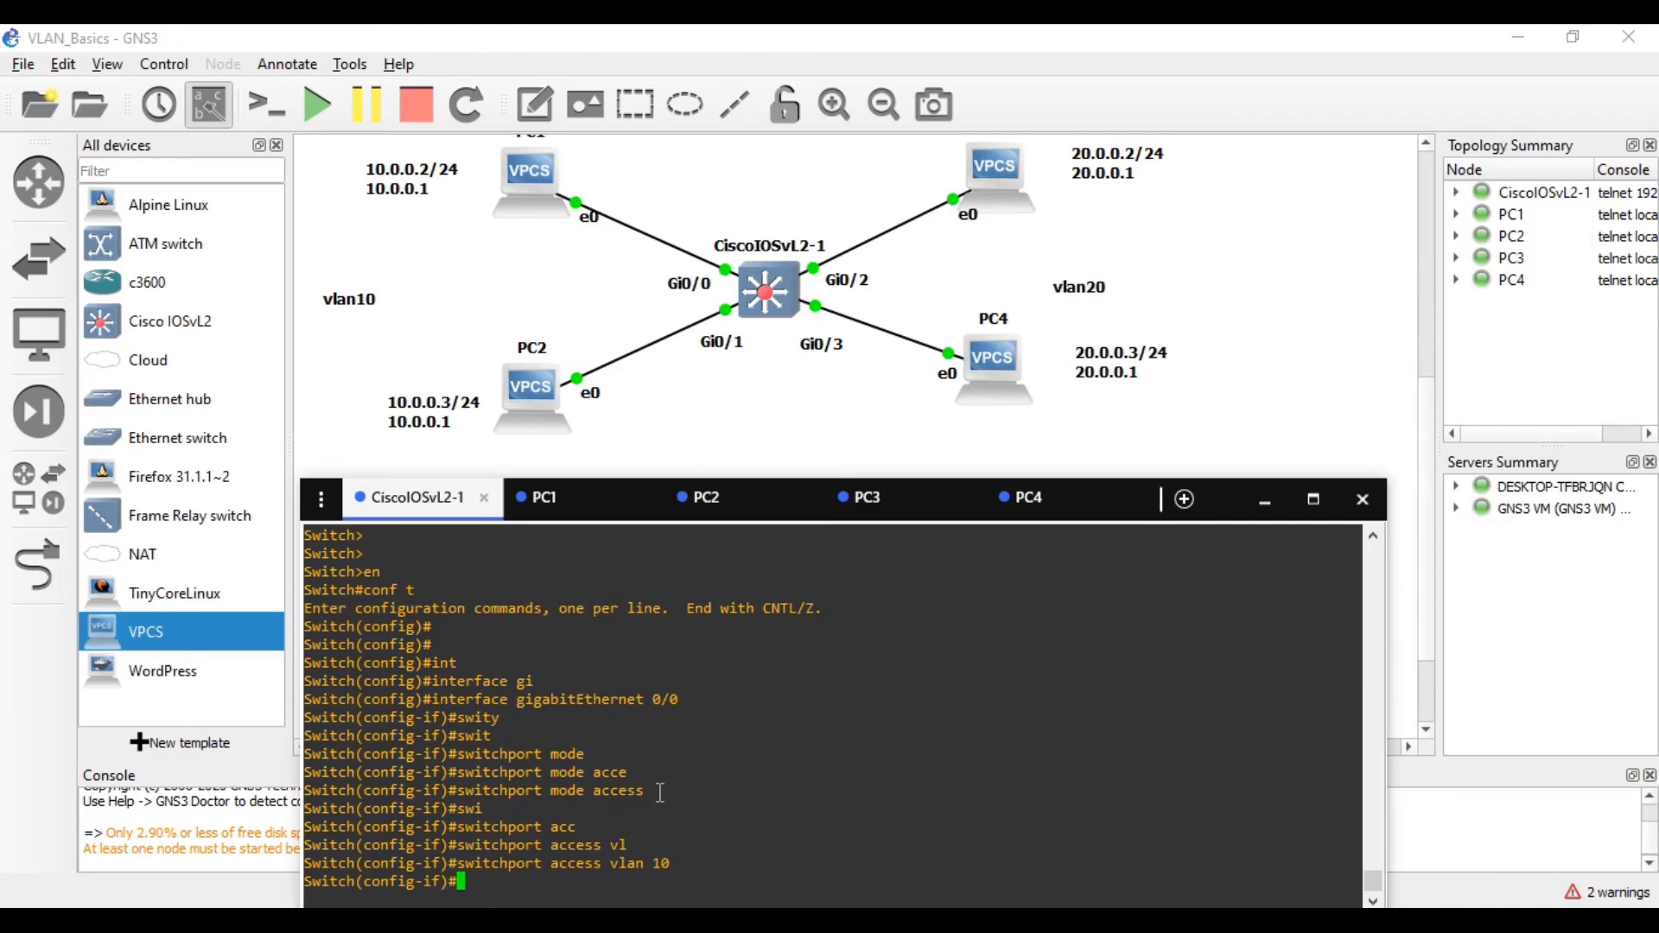
text(exit)
key(Return)
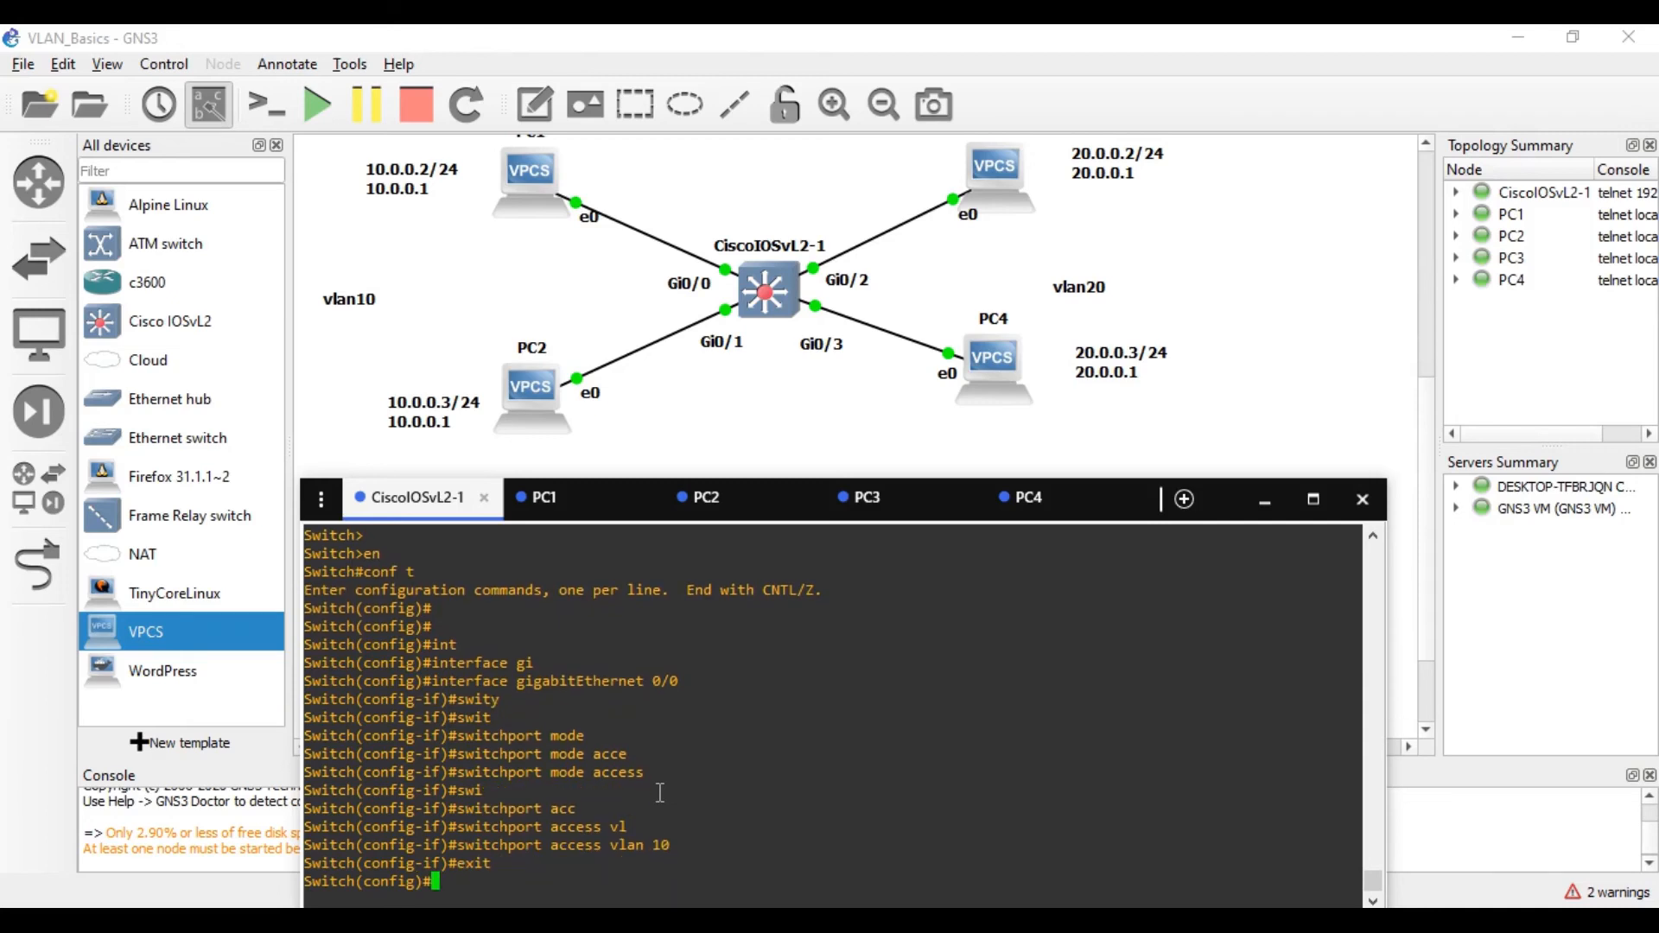
Enter interface configuration mode for gigabitEthernet 0/1
text(interface g)
key(Tab)
text(g)
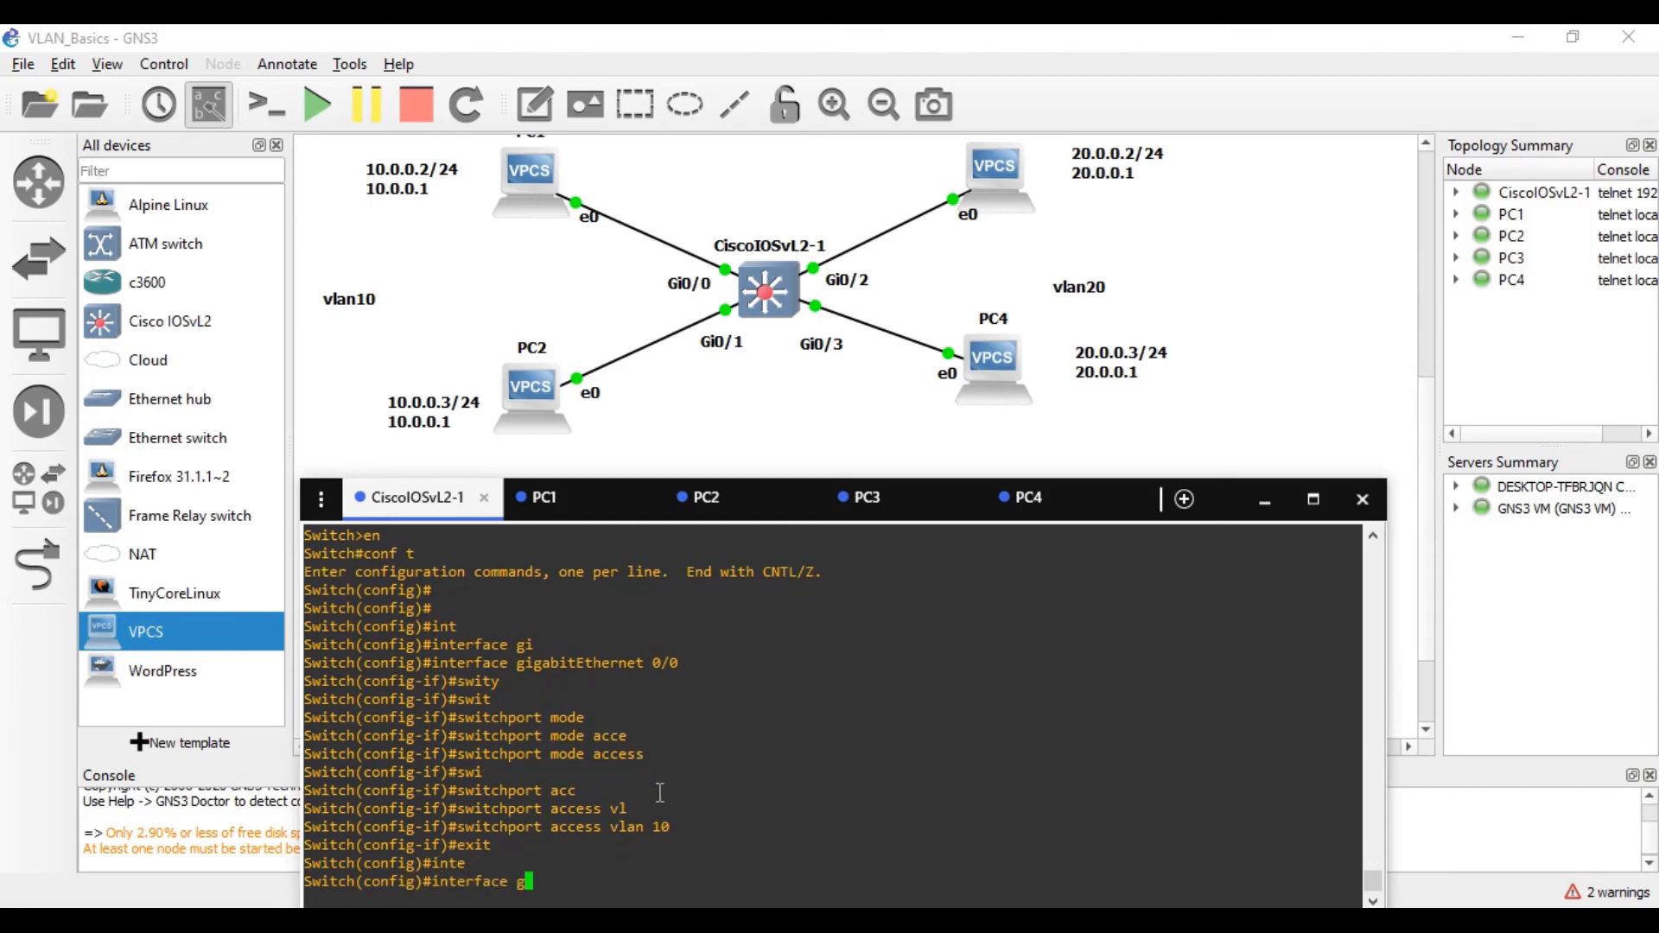
text(i)
key(Tab)
text(0)
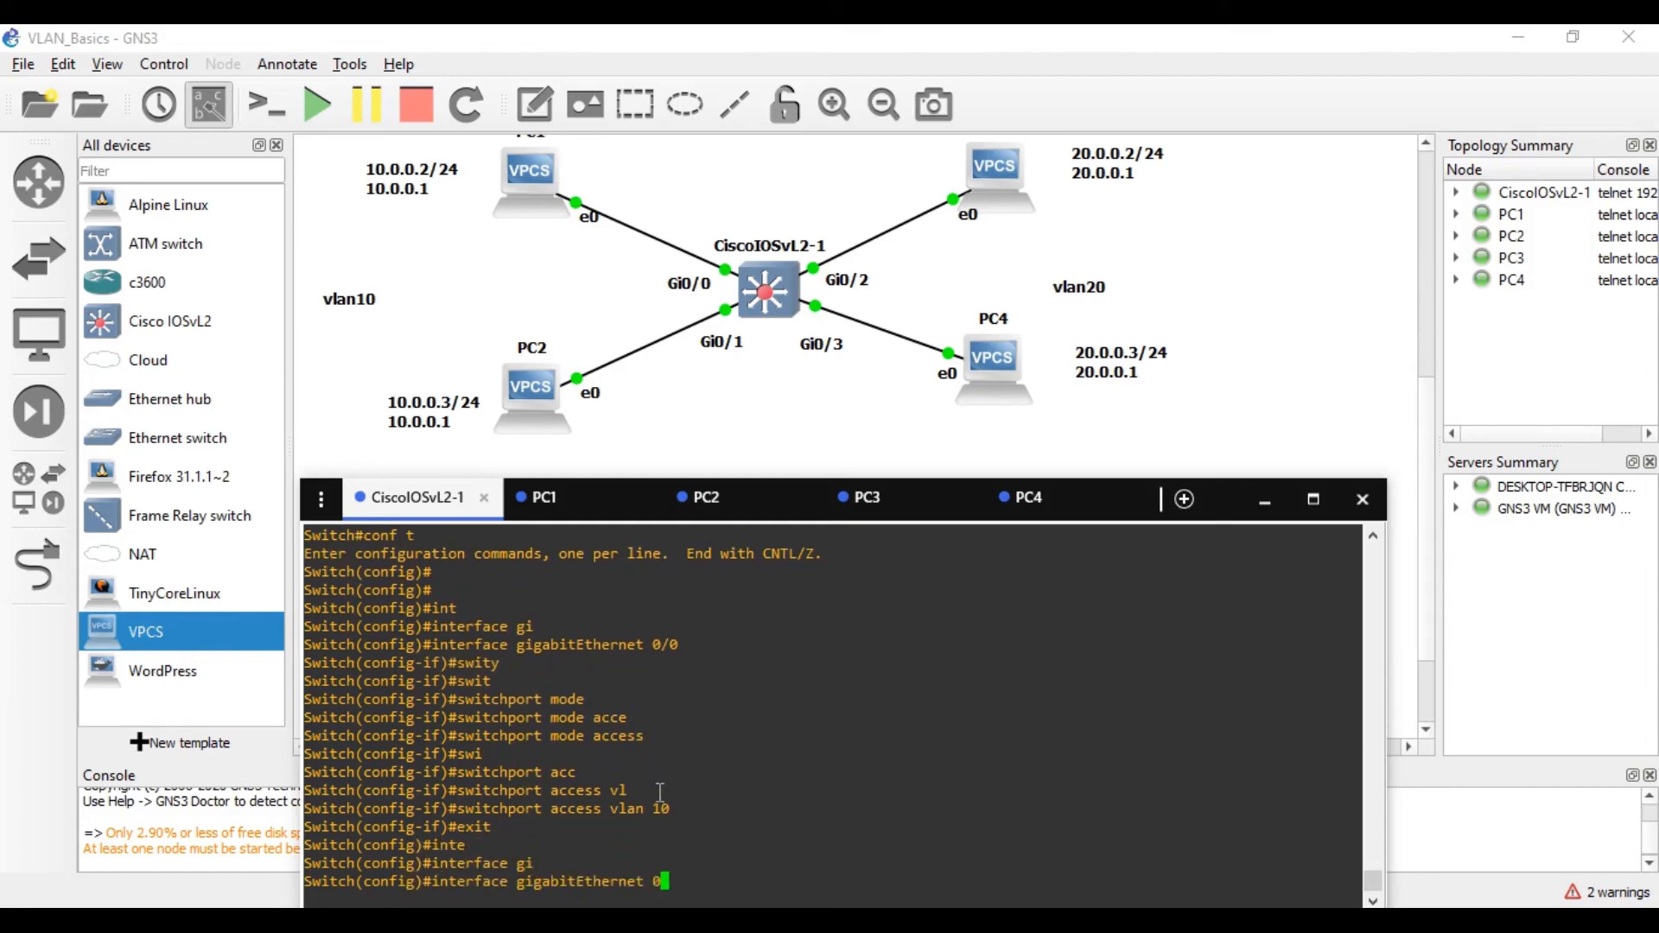
text(/1)
key(Return)
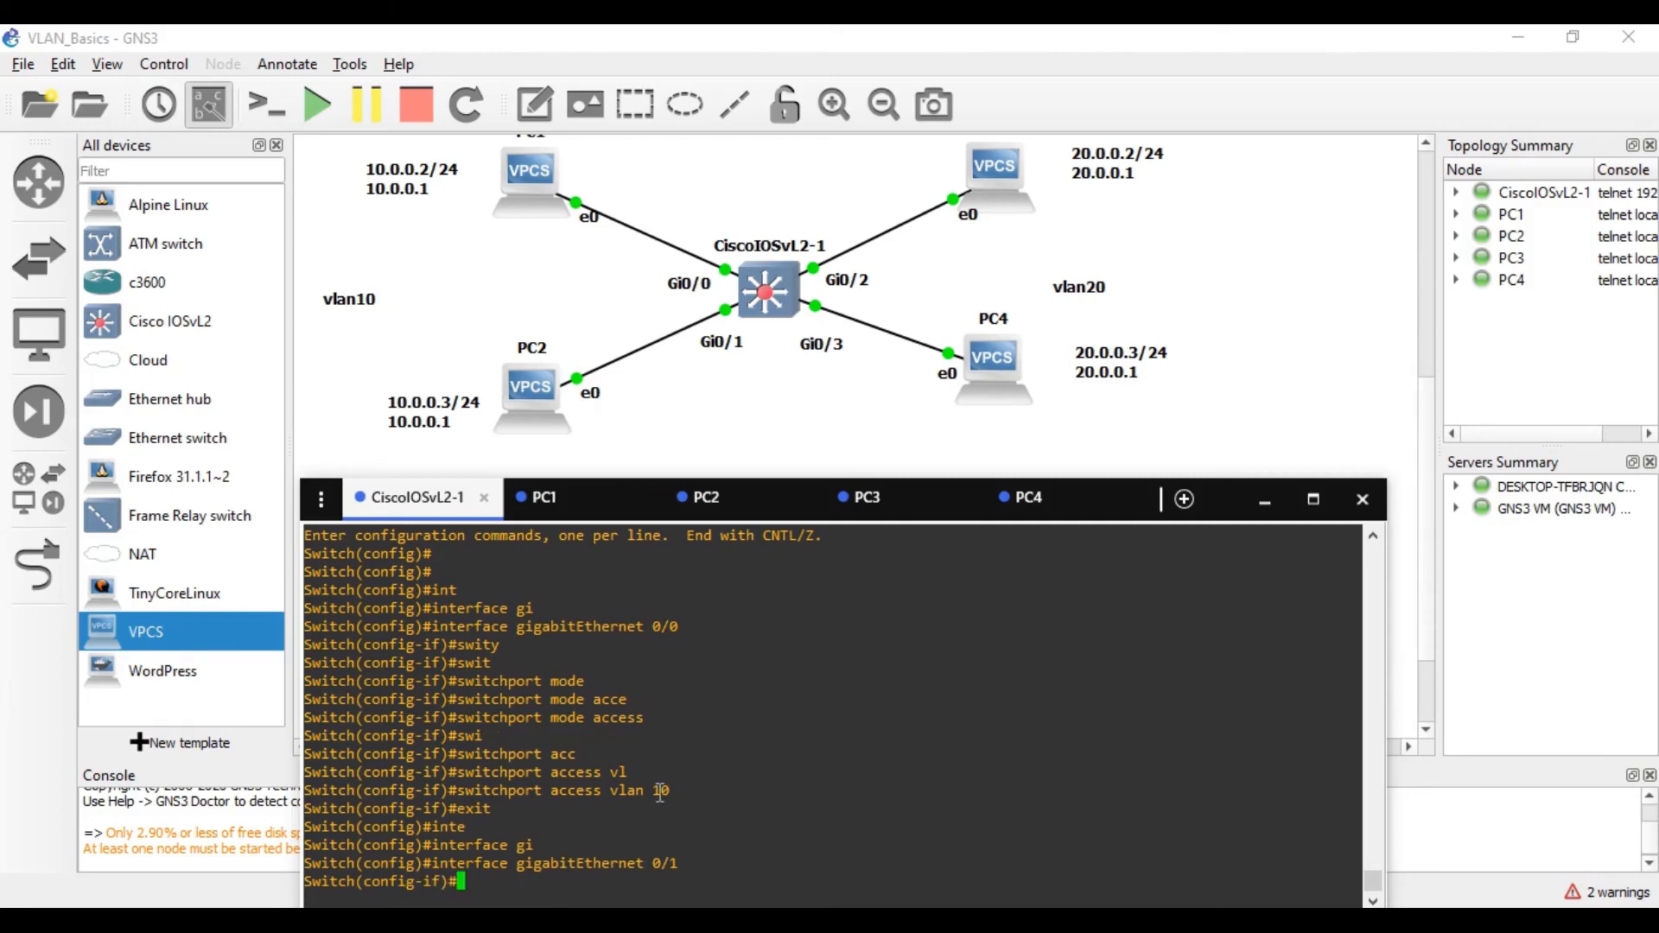
Set gigabitEthernet 0/1 to access mode with "switchport mode access"
text(swi)
key(Tab)
text(mo)
key(Tab)
text(acc)
key(Tab)
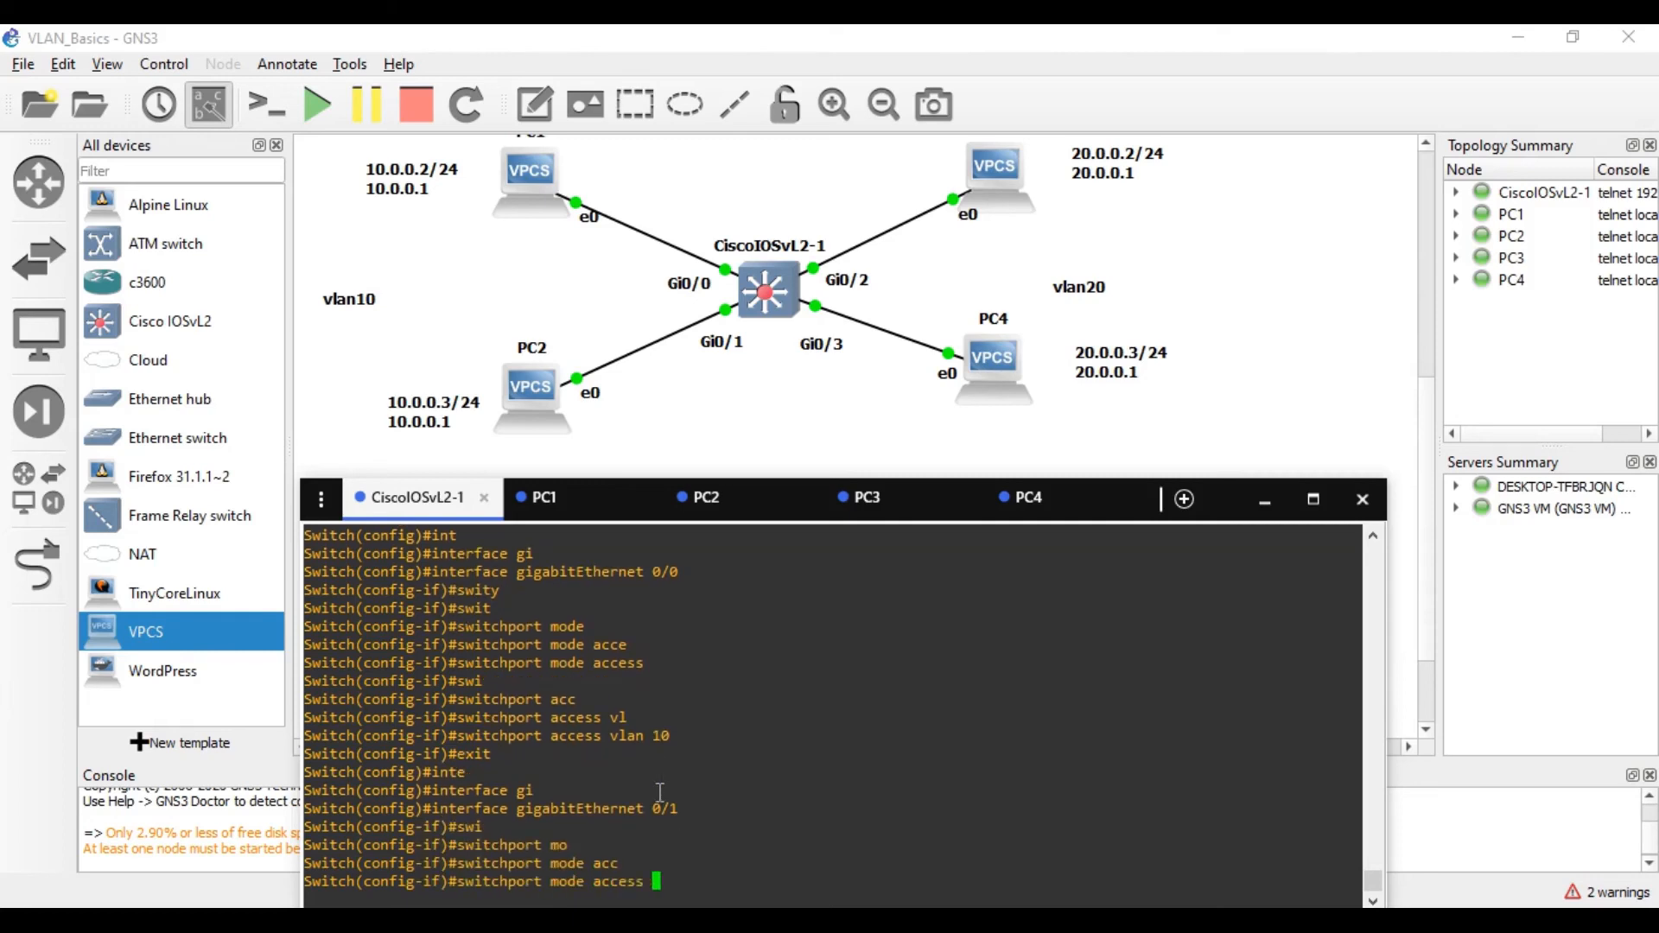
key(Return)
Assign gigabitEthernet 0/1 to VLAN 10 with "switchport access vlan 10" and exit the interface configuration
text(swi)
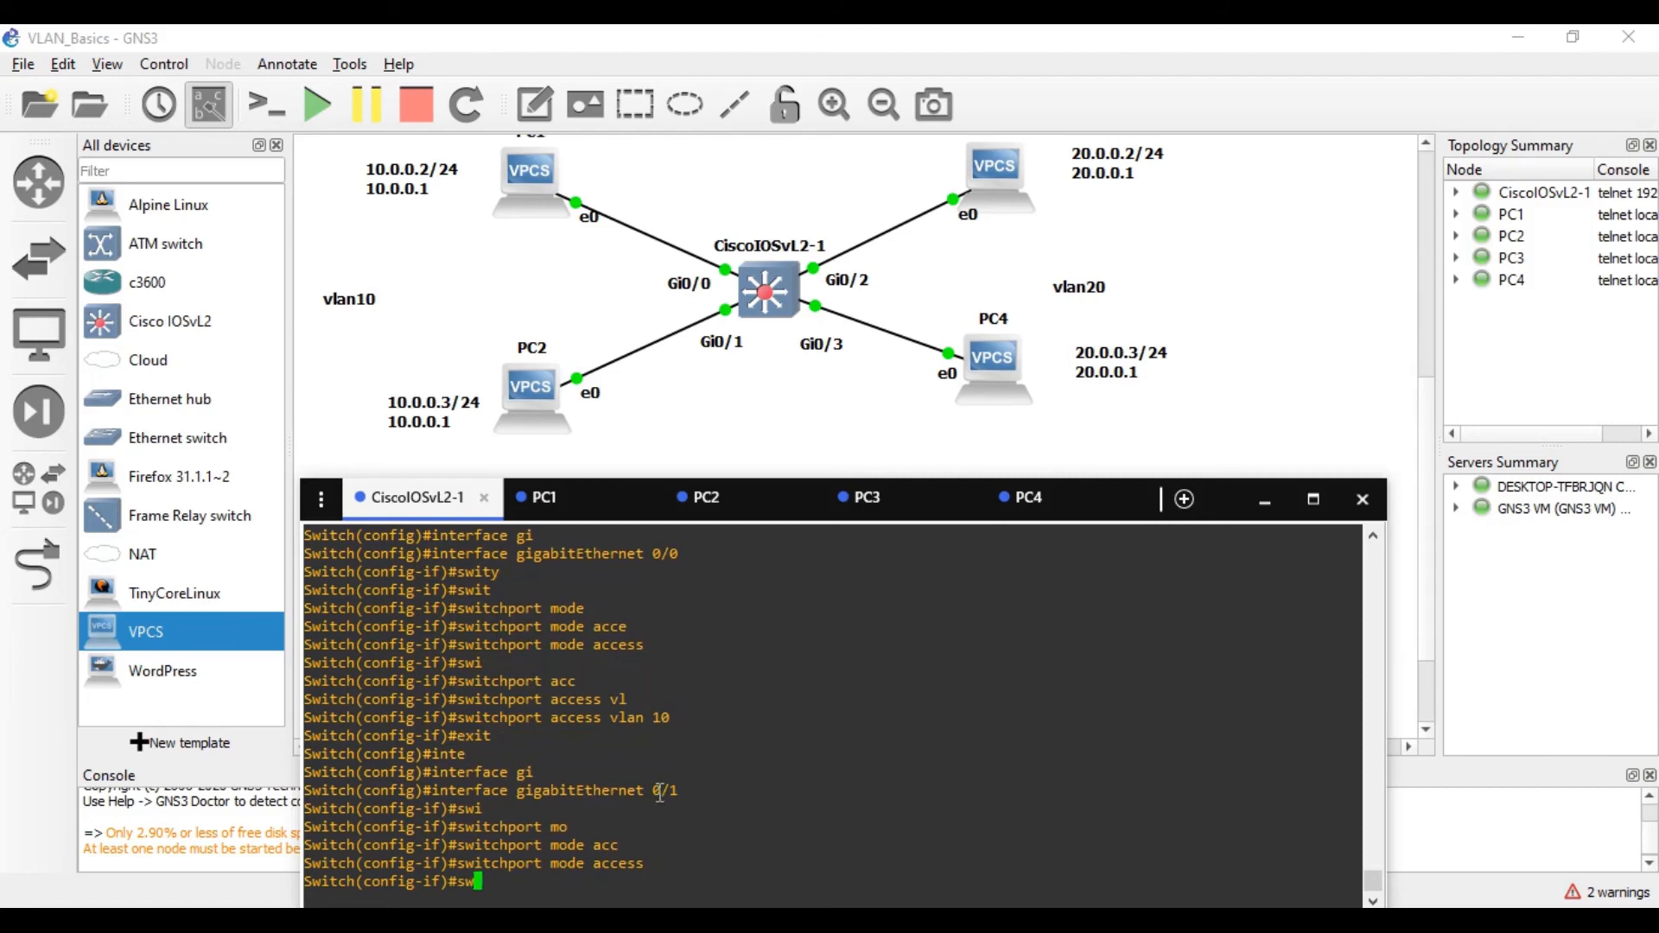
key(Tab)
text(acc)
key(Tab)
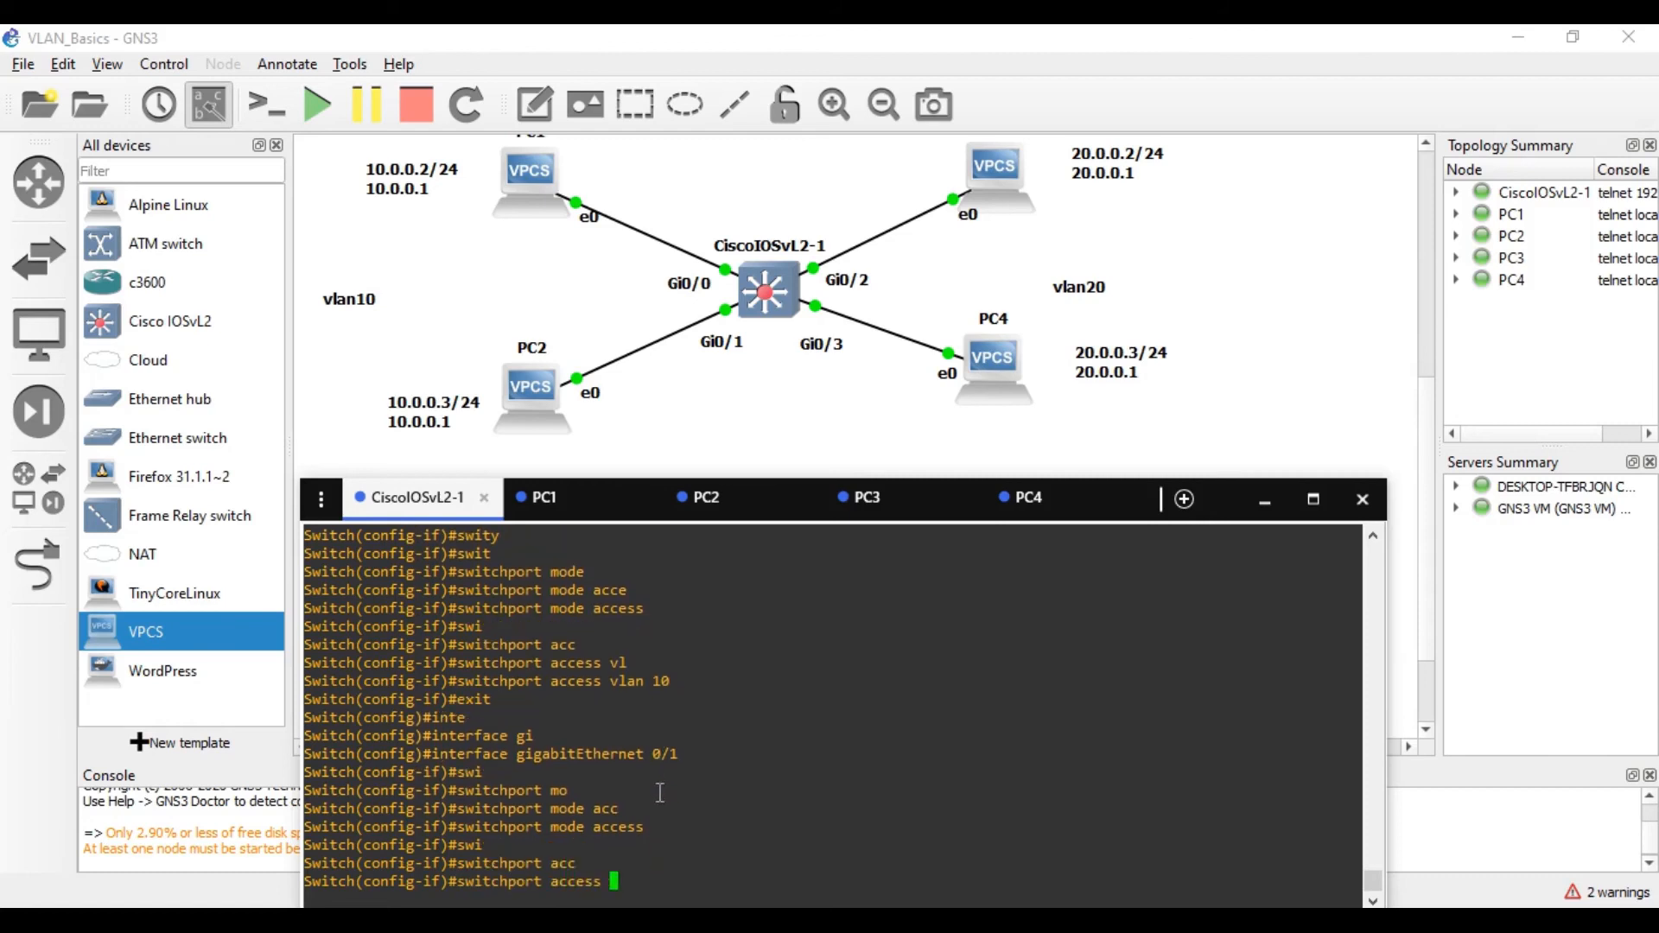
text(vl)
key(Tab)
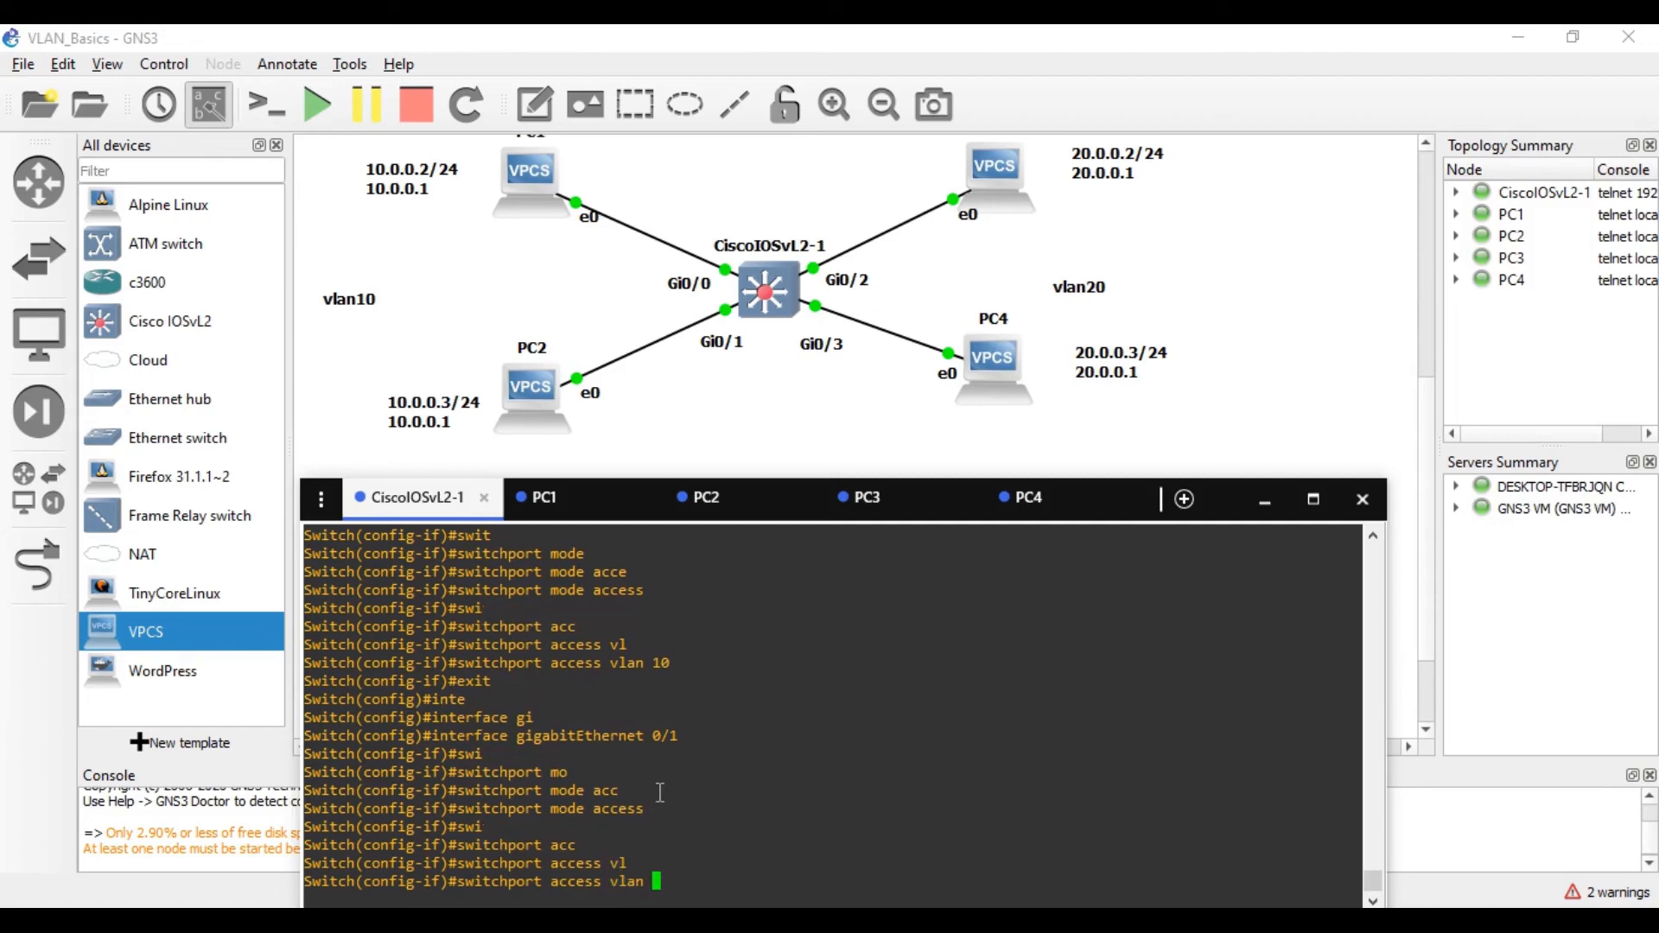
text(10)
key(Return)
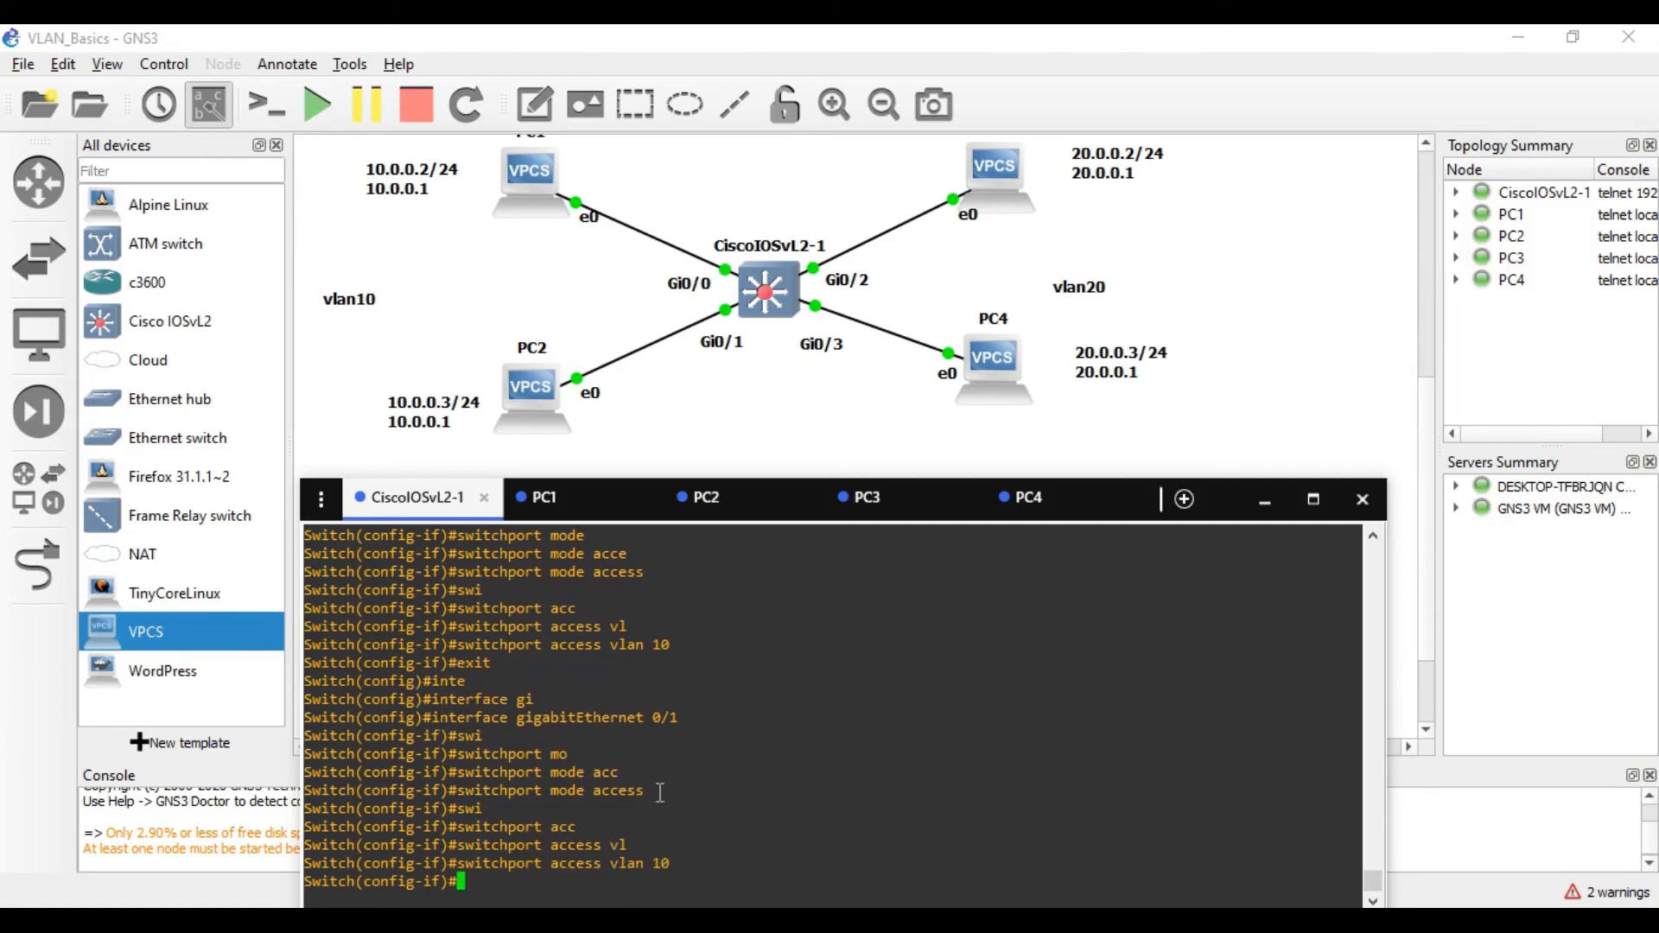
text(exit)
key(Return)
Enter interface configuration mode for gigabitEthernet 0/2
text(int)
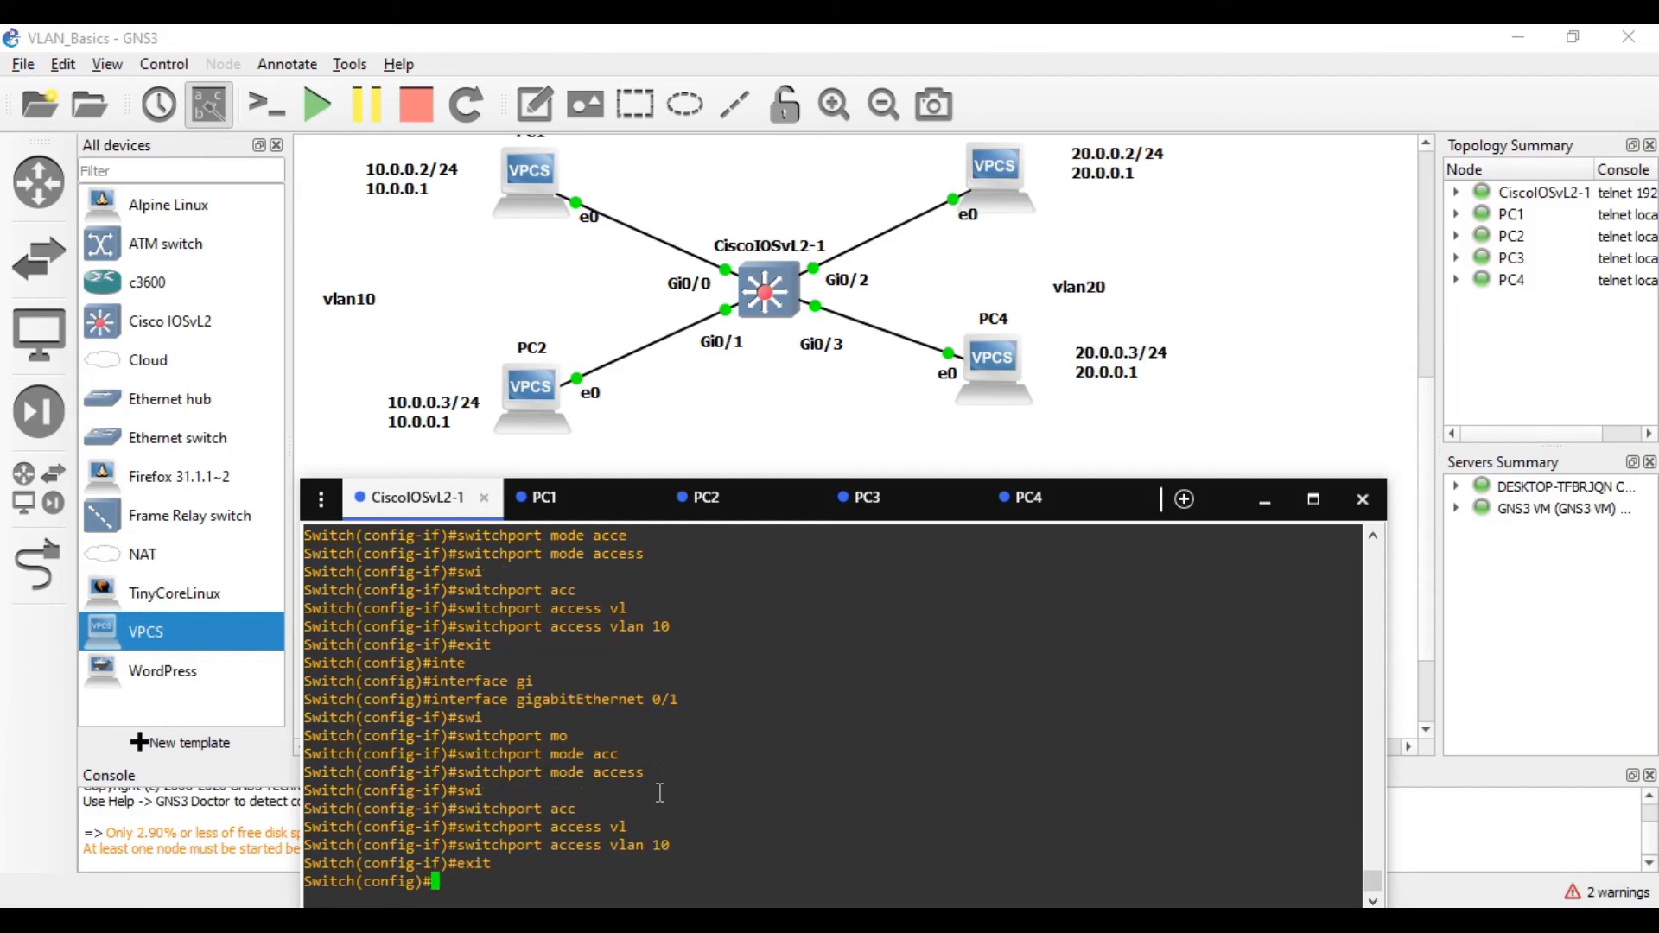
key(Tab)
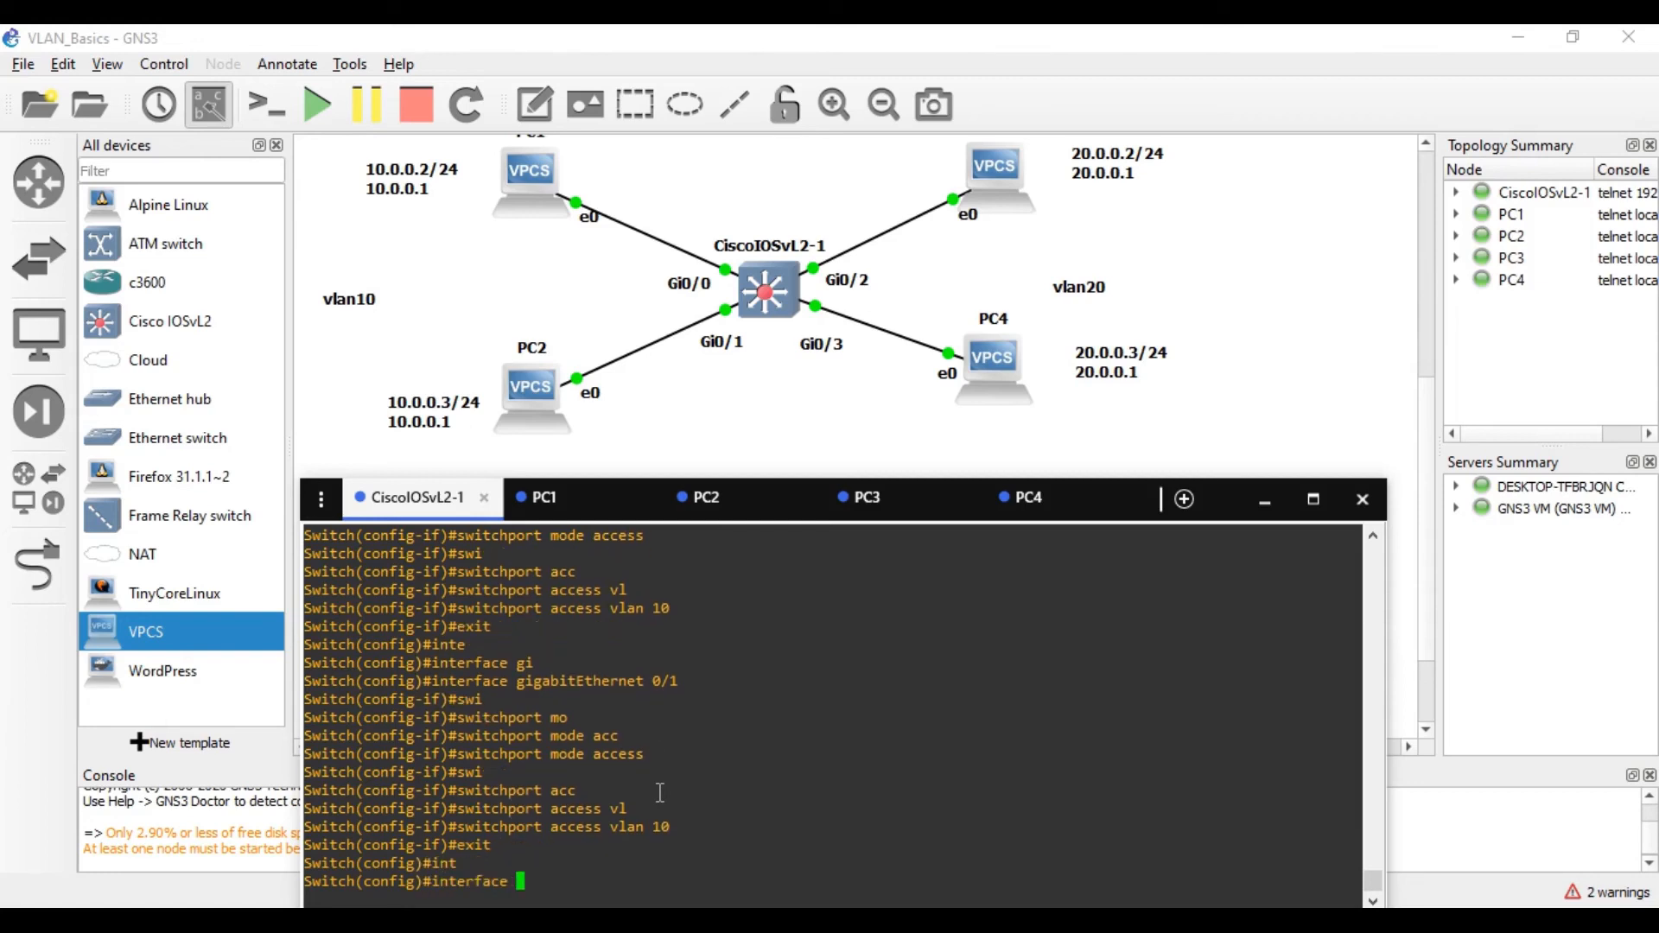
text(i)
key(Tab)
key(BackSpace)
text(gi)
key(Tab)
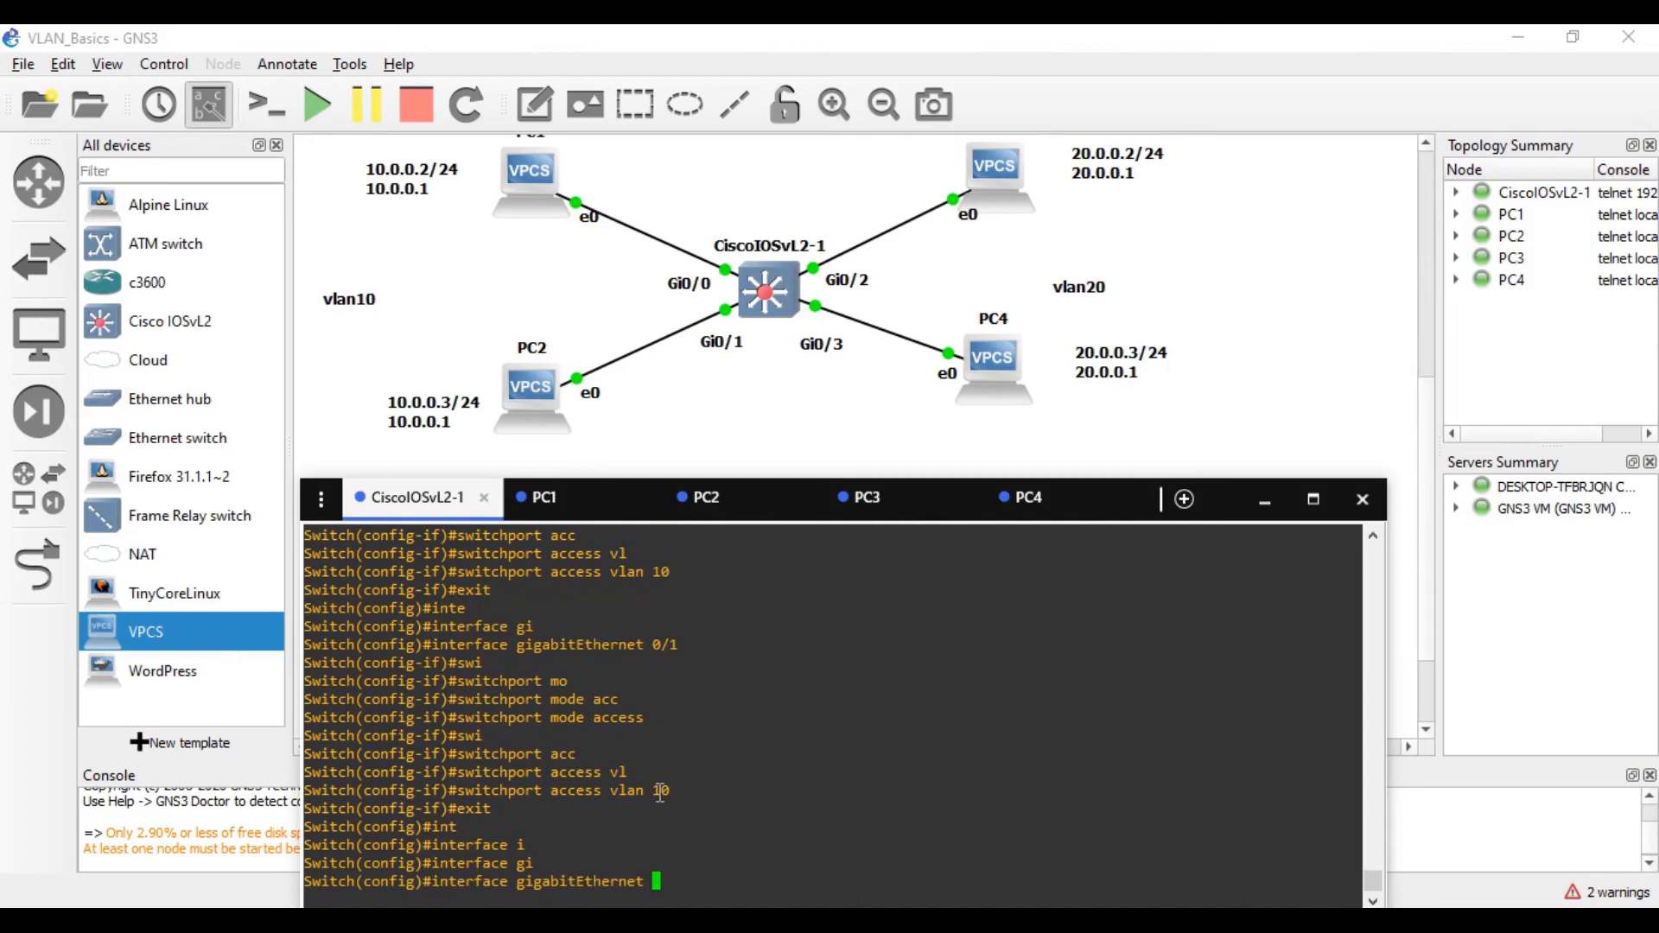
text(0/2)
key(Return)
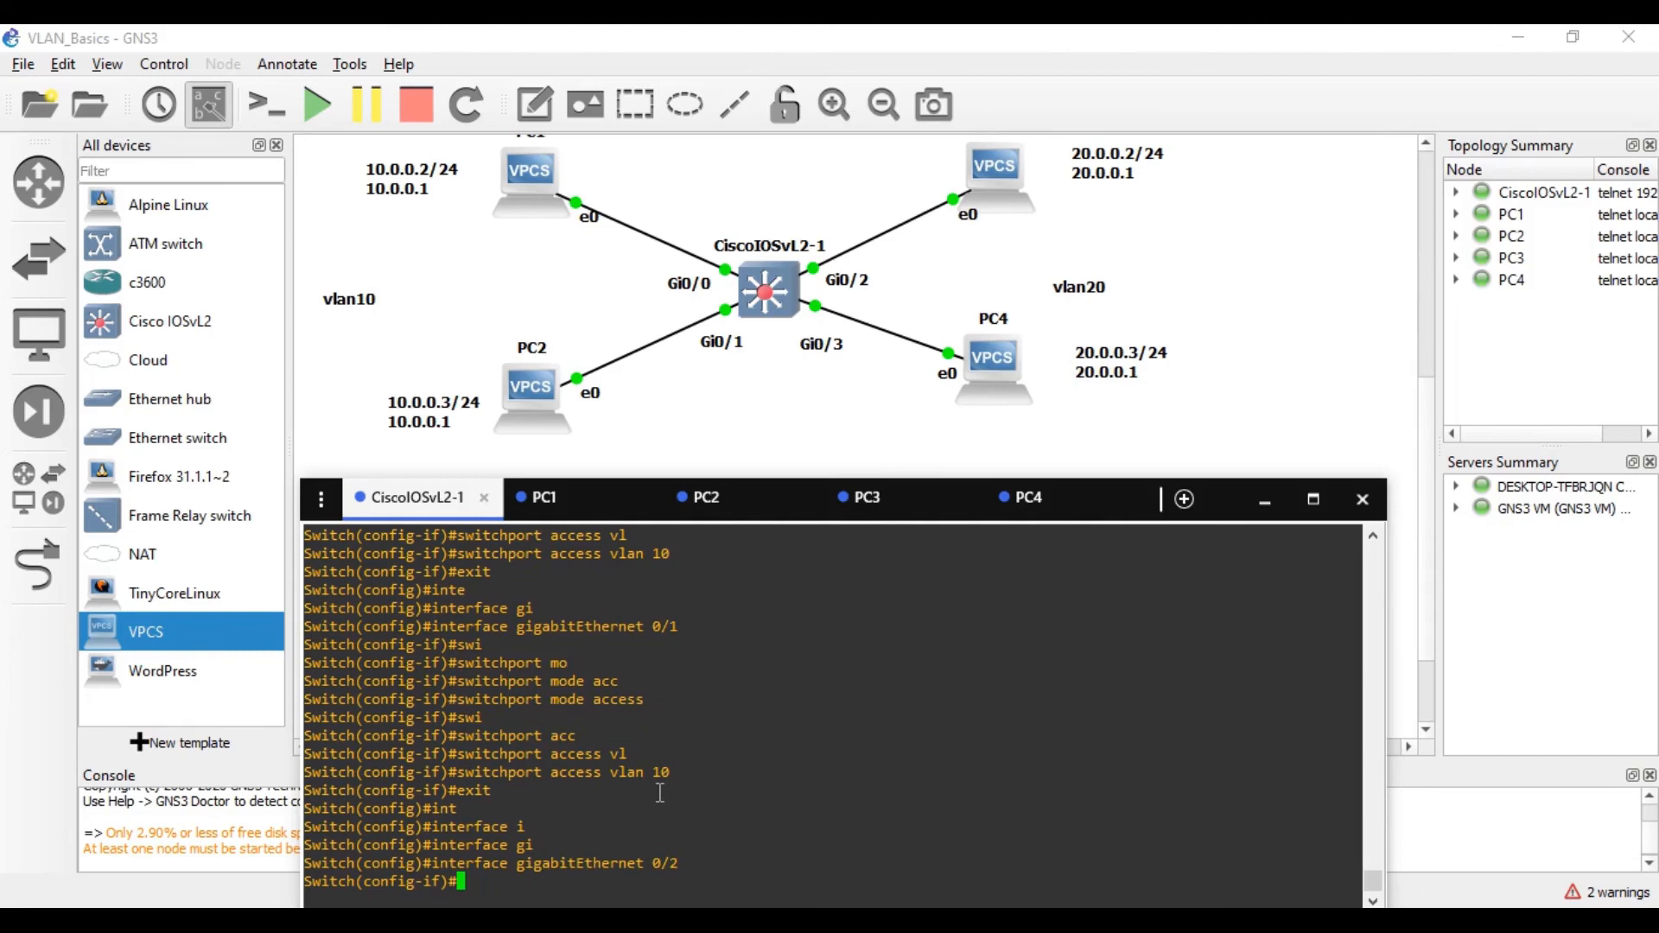
Set gigabitEthernet 0/2 to access mode with "switchport mode access"
text(swit)
key(Tab)
text(mod)
key(Tab)
text(ac)
key(Tab)
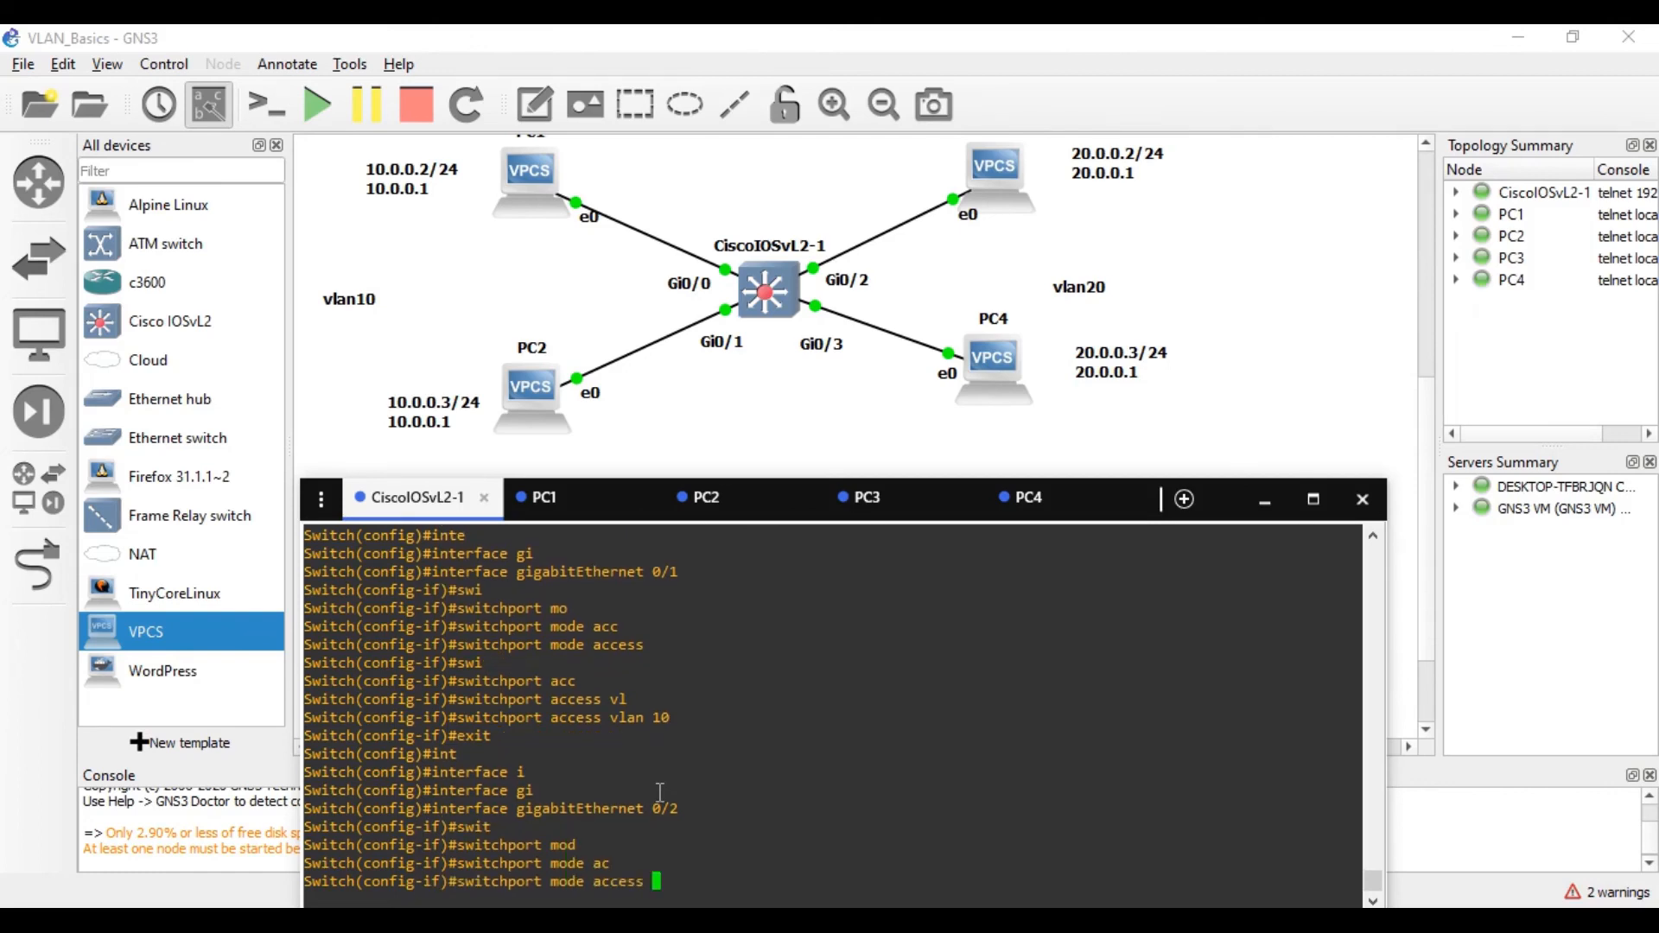
text(3)
key(Return)
key(Up)
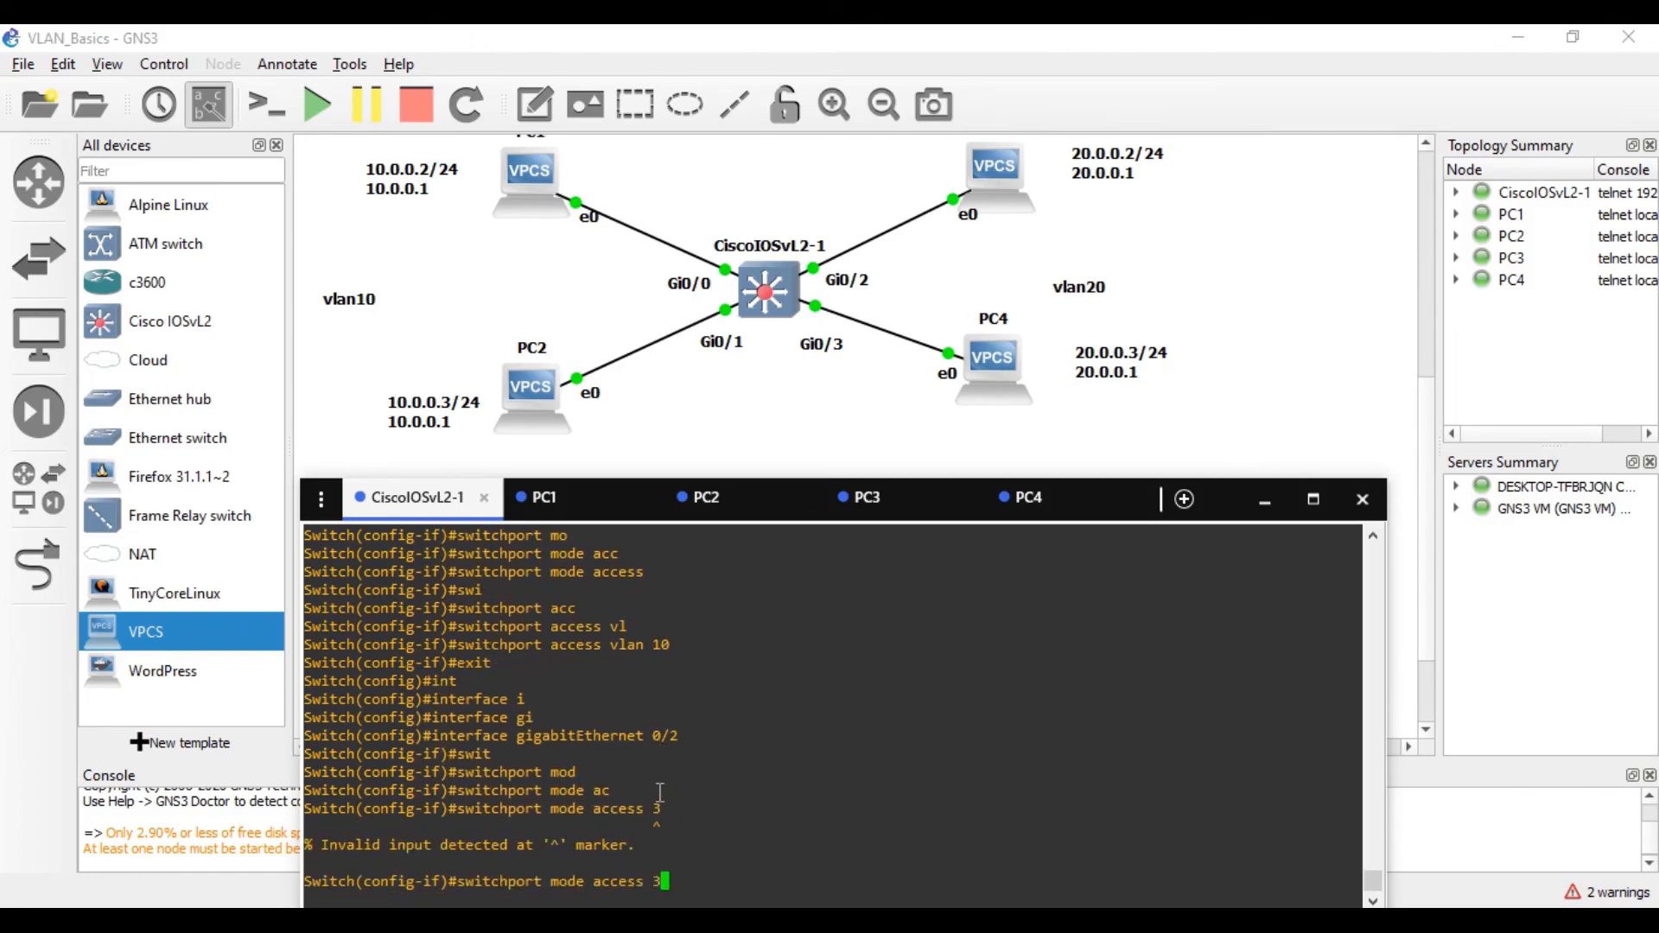
key(BackSpace)
key(BackSpace)
key(Return)
Assign gigabitEthernet 0/2 to VLAN 20 with "switchport access vlan 20" and exit the interface configuration
text(swi)
key(Tab)
text(acc)
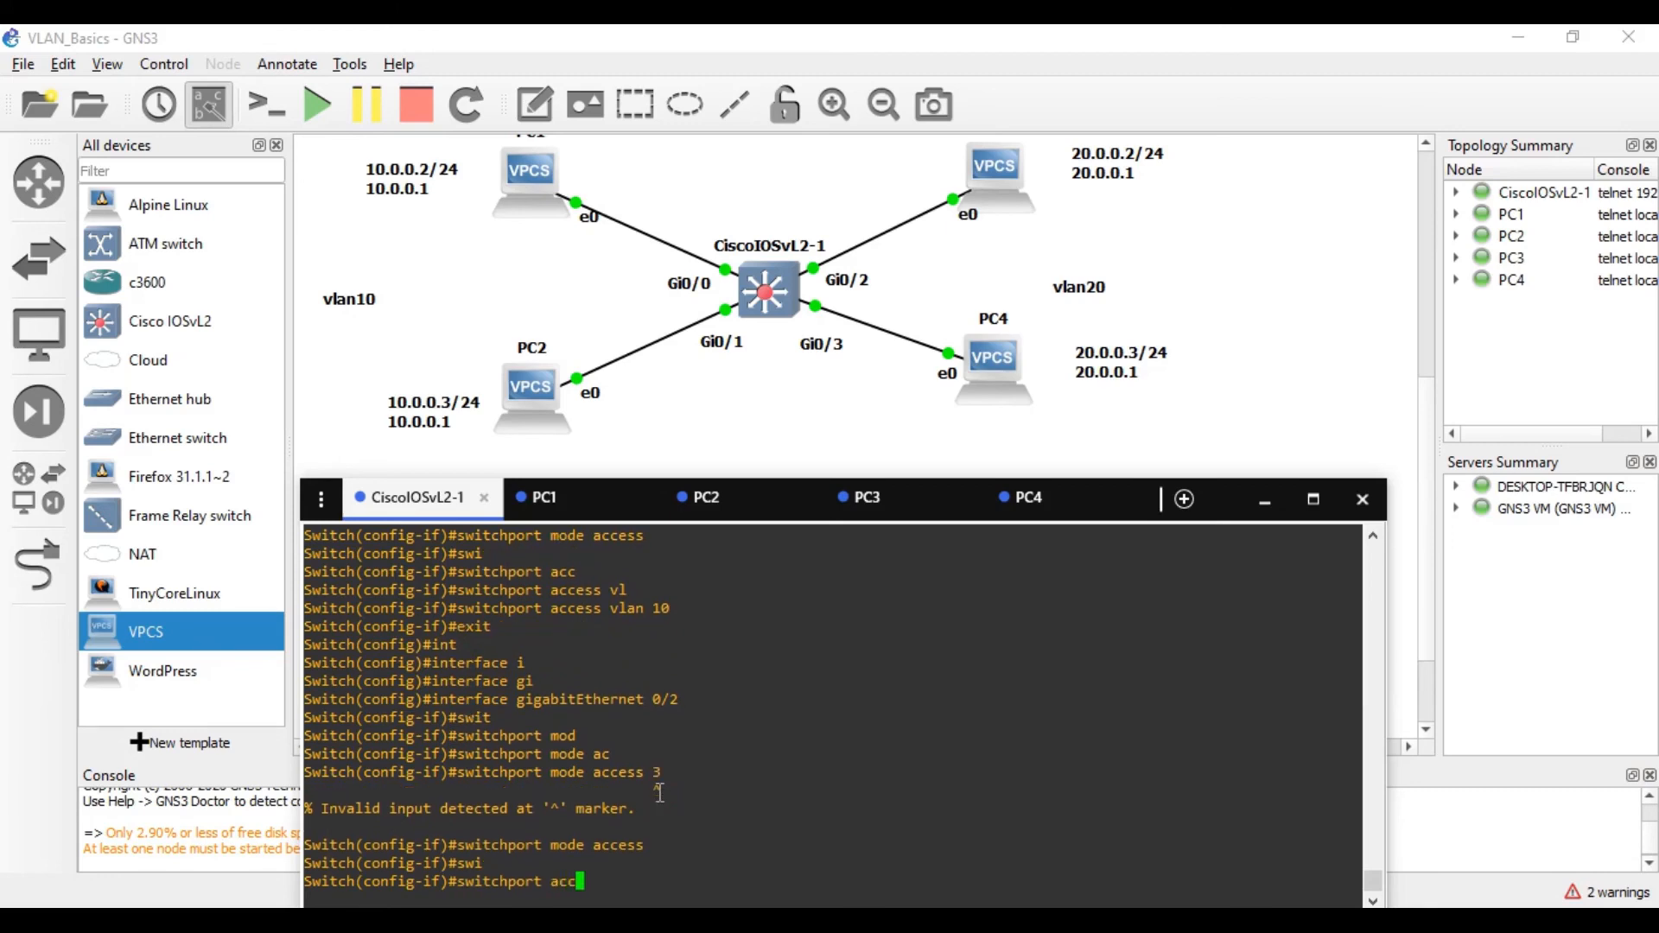
key(Tab)
text(vl)
key(Tab)
text(20)
key(Return)
text(exit)
key(Return)
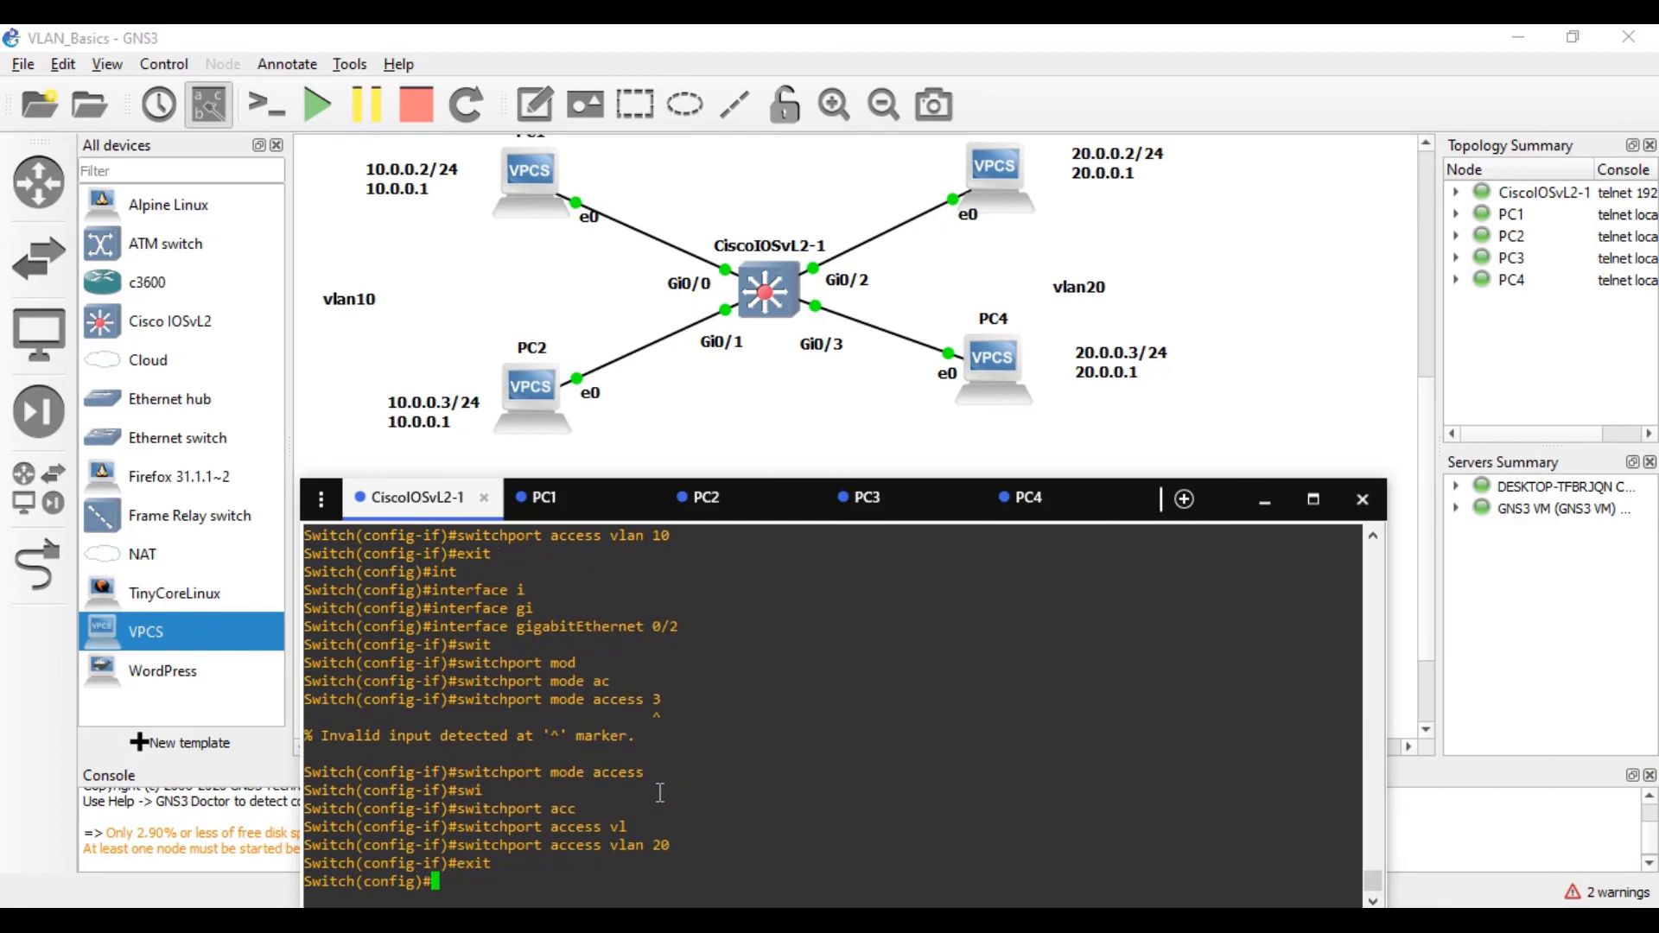
Enter interface configuration mode for gigabitEthernet 0/3
text(inte)
key(Tab)
text(gi)
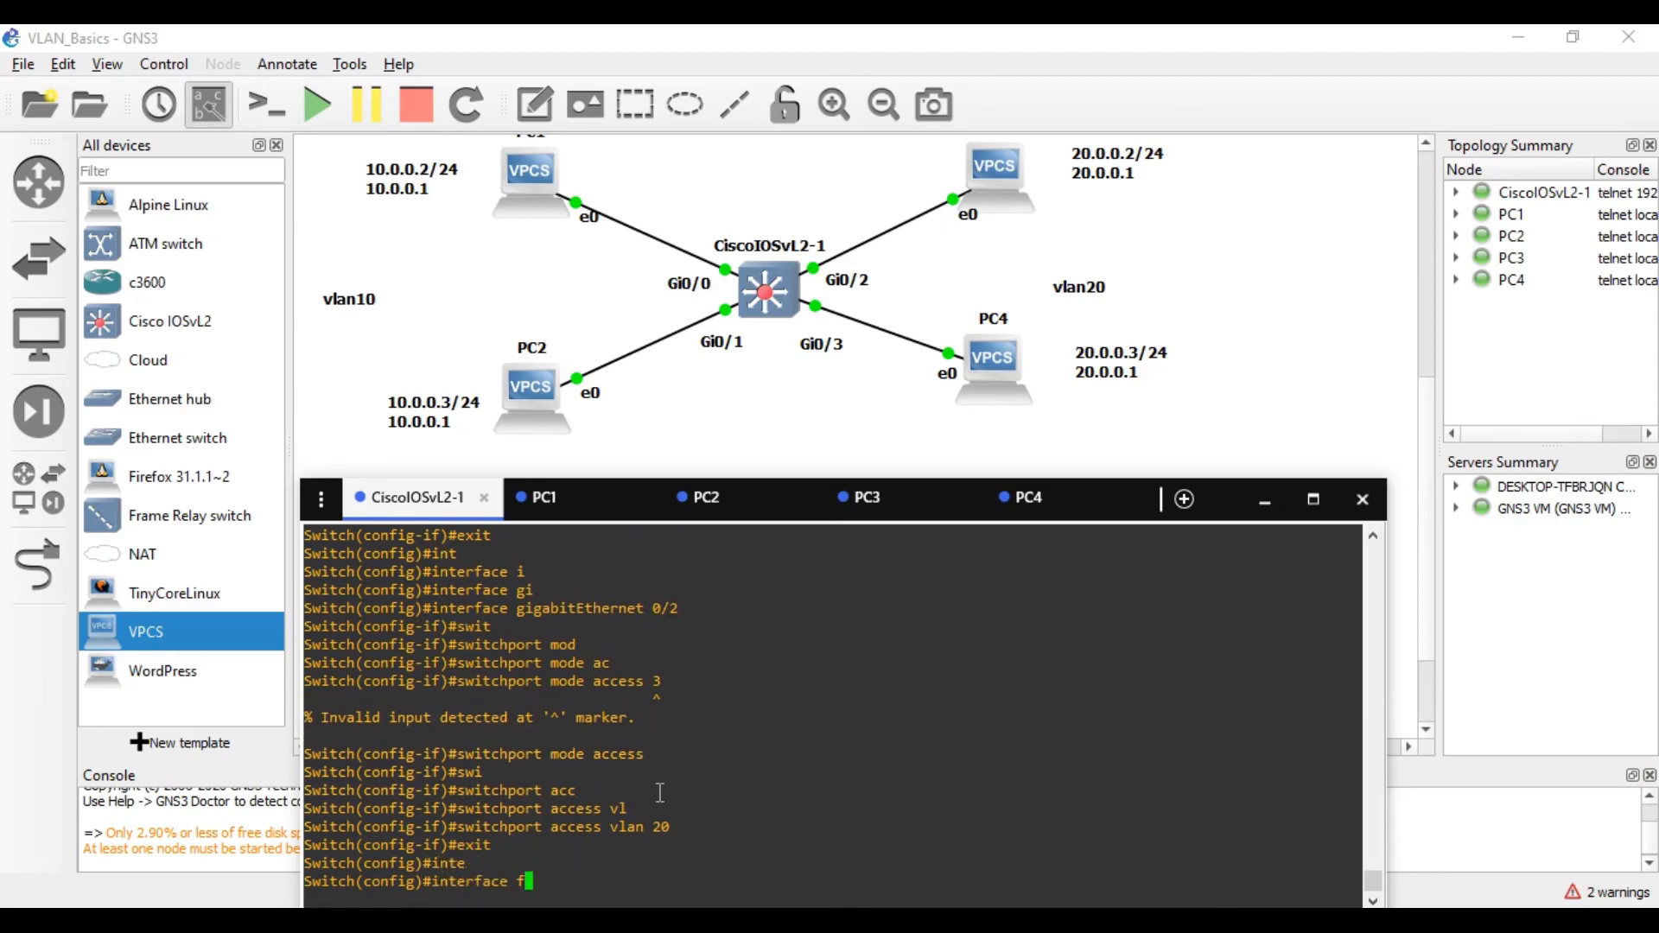
key(Tab)
text(0/3)
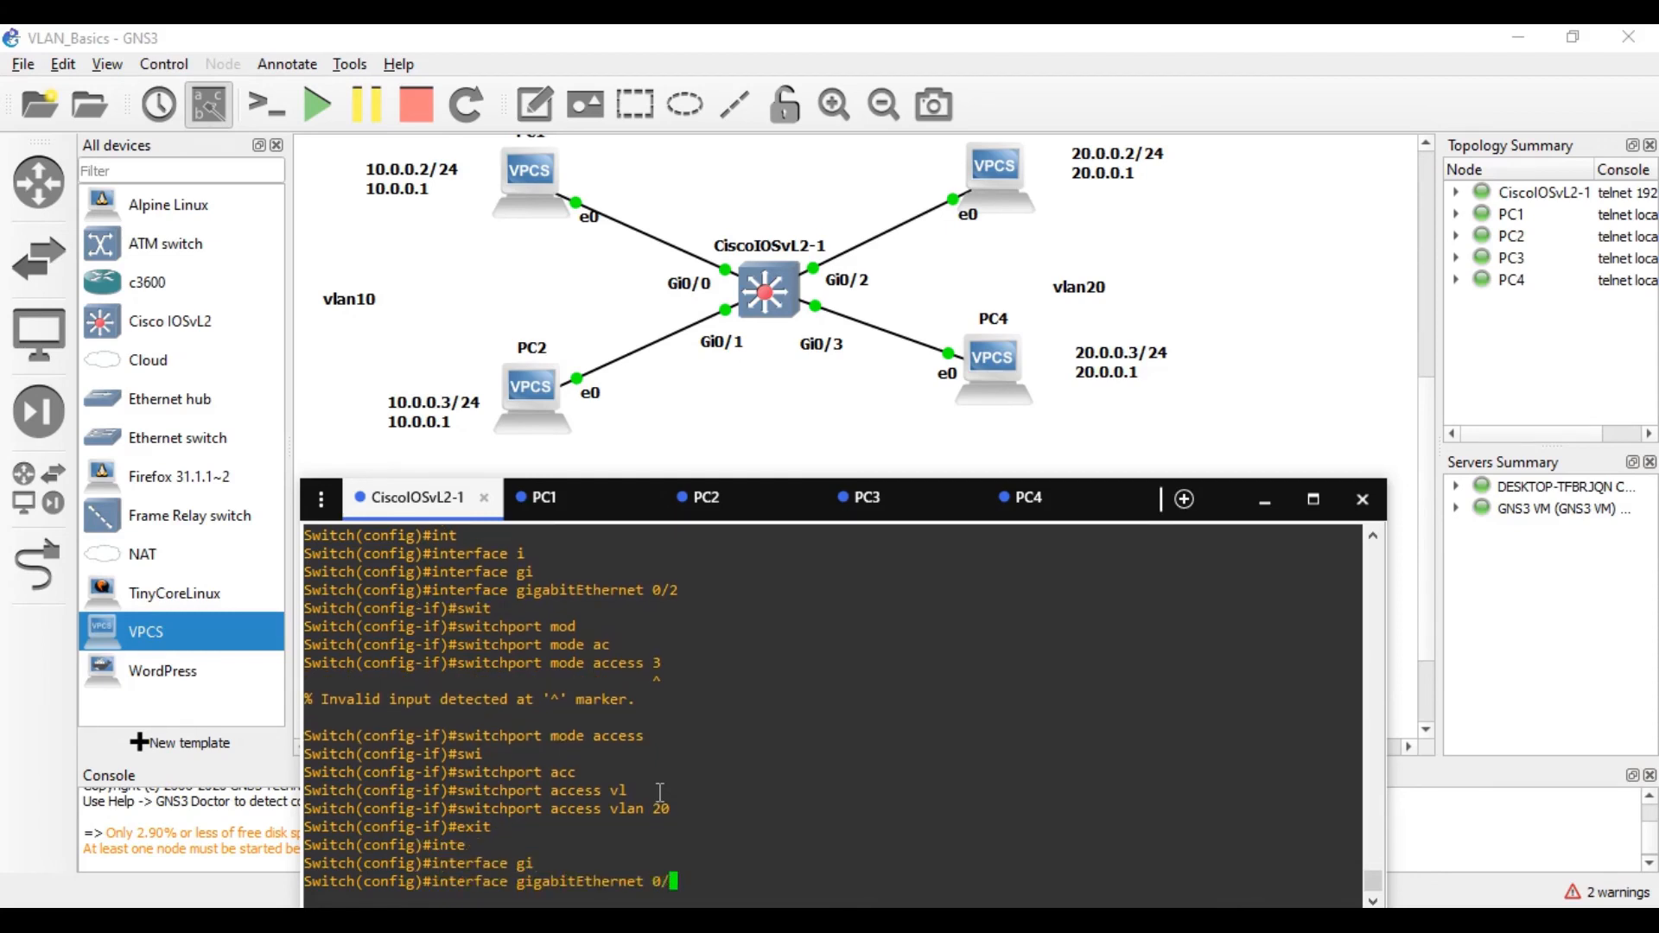
key(Return)
Set gigabitEthernet 0/3 to access mode with "switchport mode access"
text(swi)
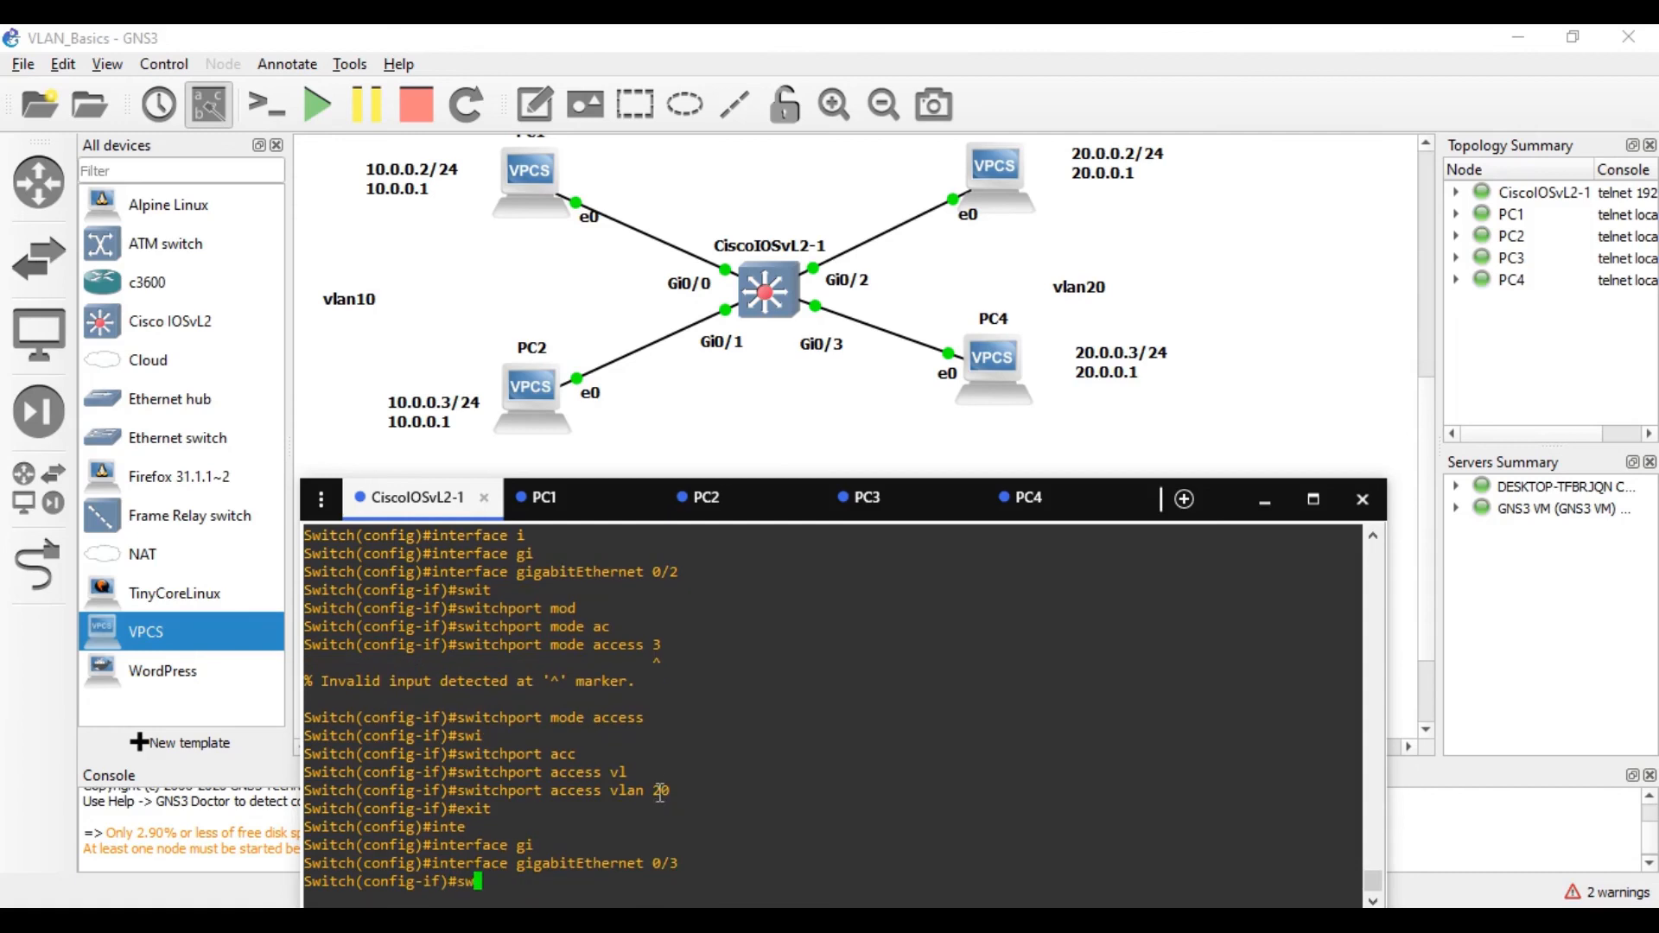
key(Tab)
text(mod)
key(Tab)
text(ac)
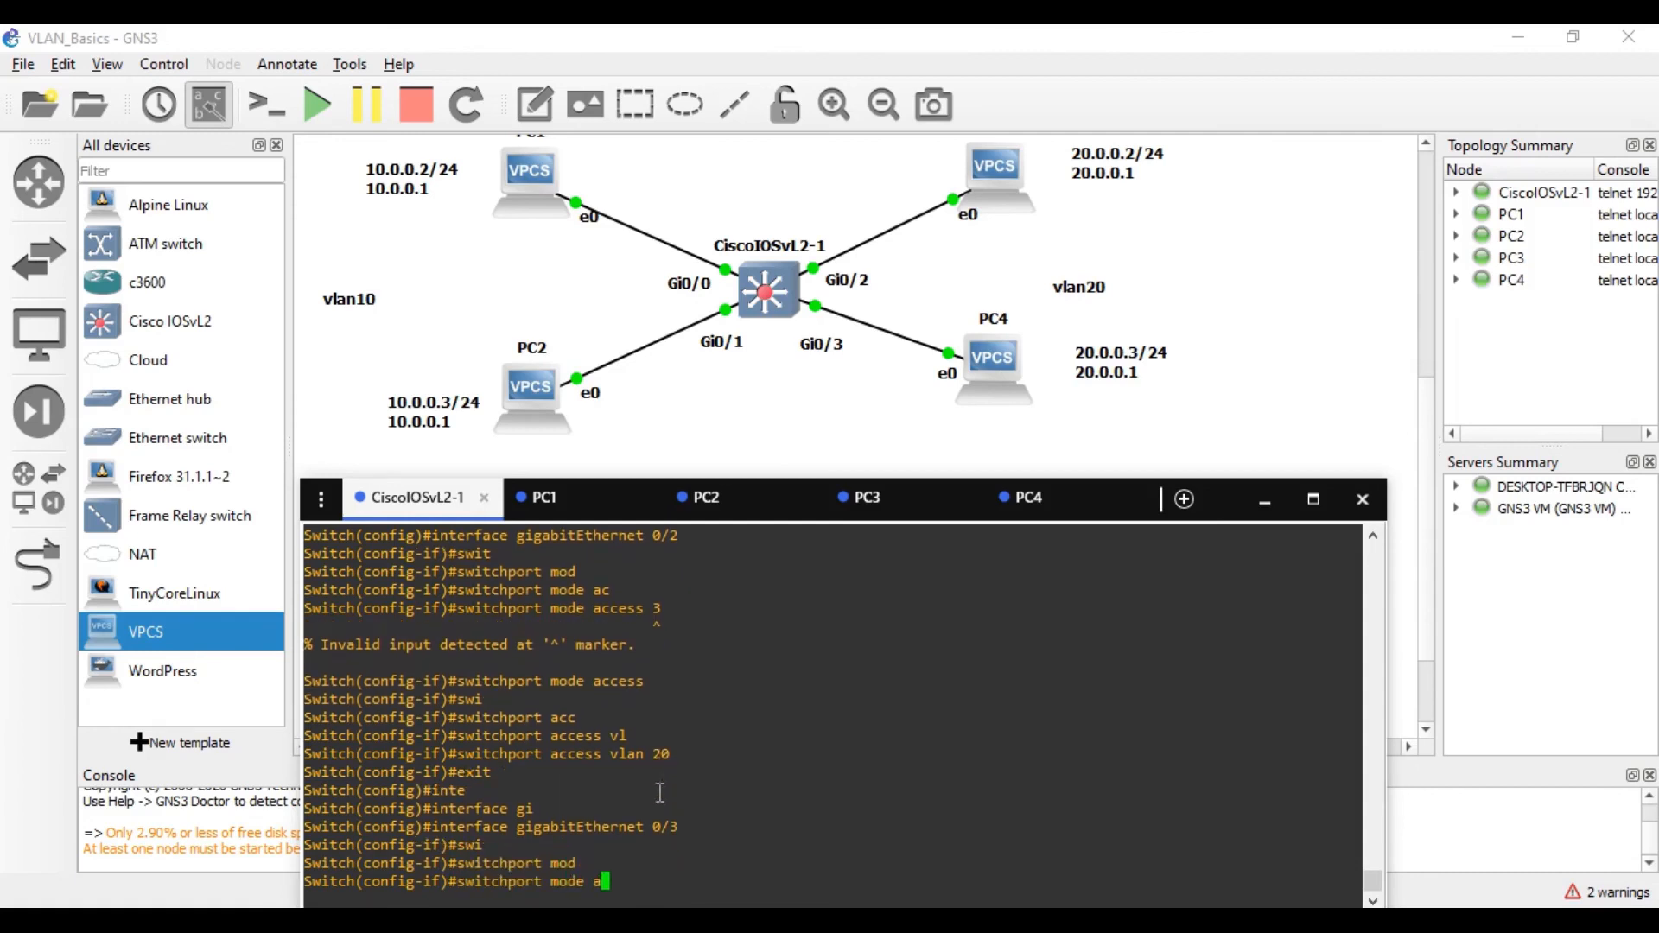
key(Tab)
key(Return)
Assign gigabitEthernet 0/3 to VLAN 20 with "switchport access vlan 20"
text(switchport acc)
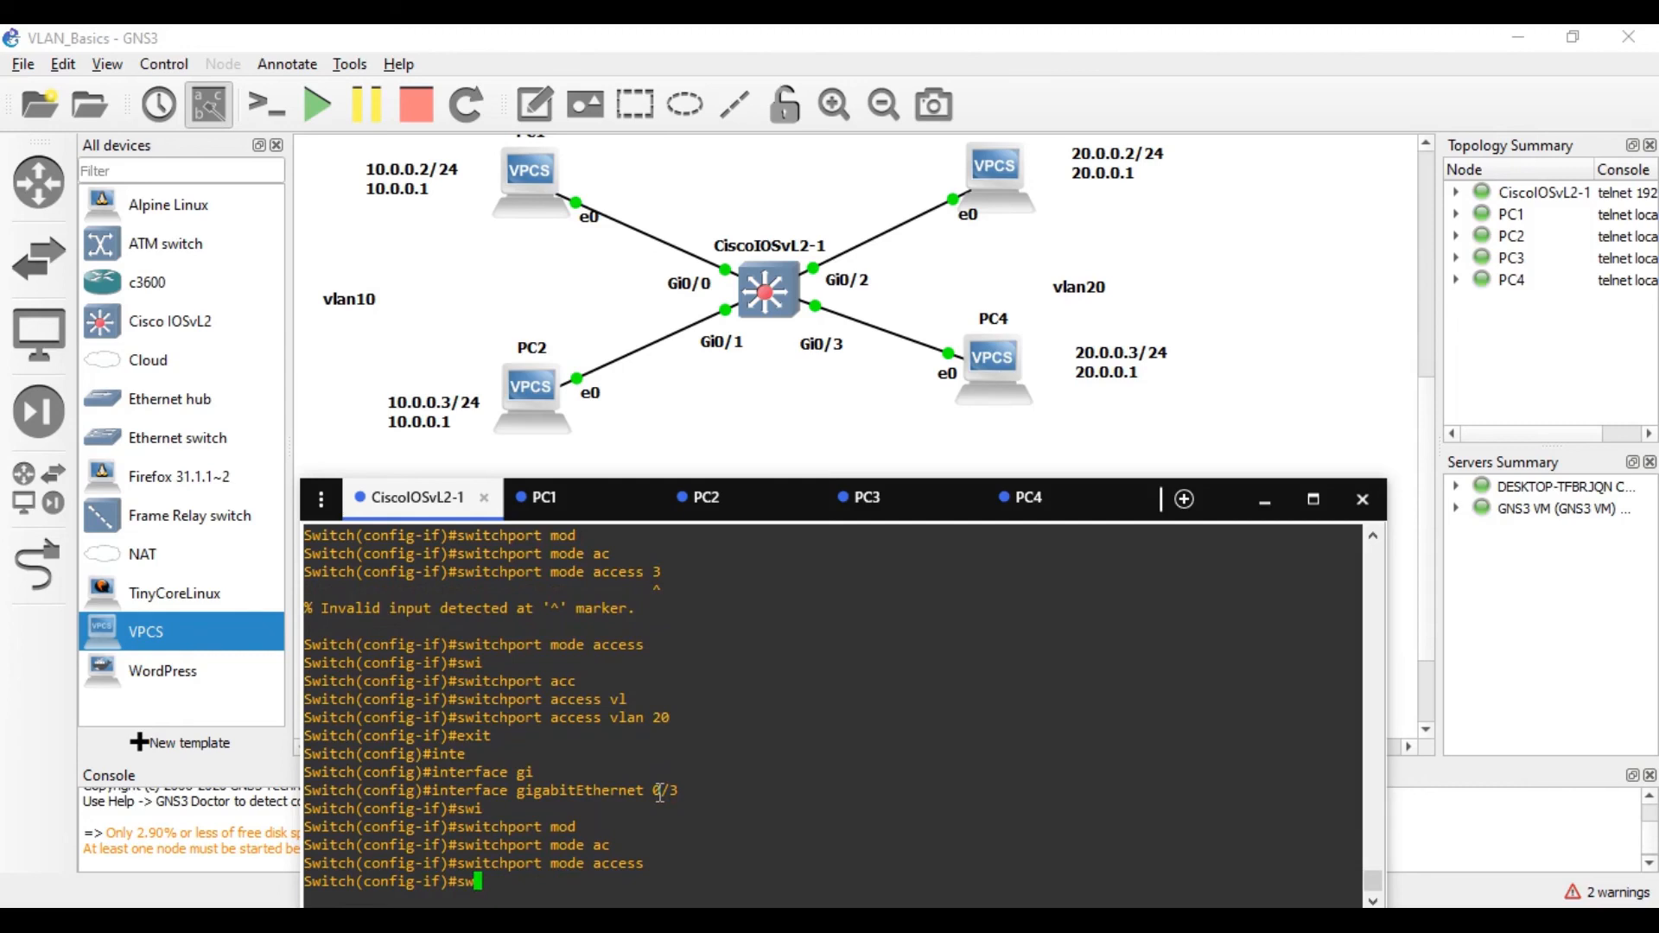
key(Tab)
text(acc)
key(Tab)
text(vla)
key(Tab)
text(20)
key(Return)
key(Return)
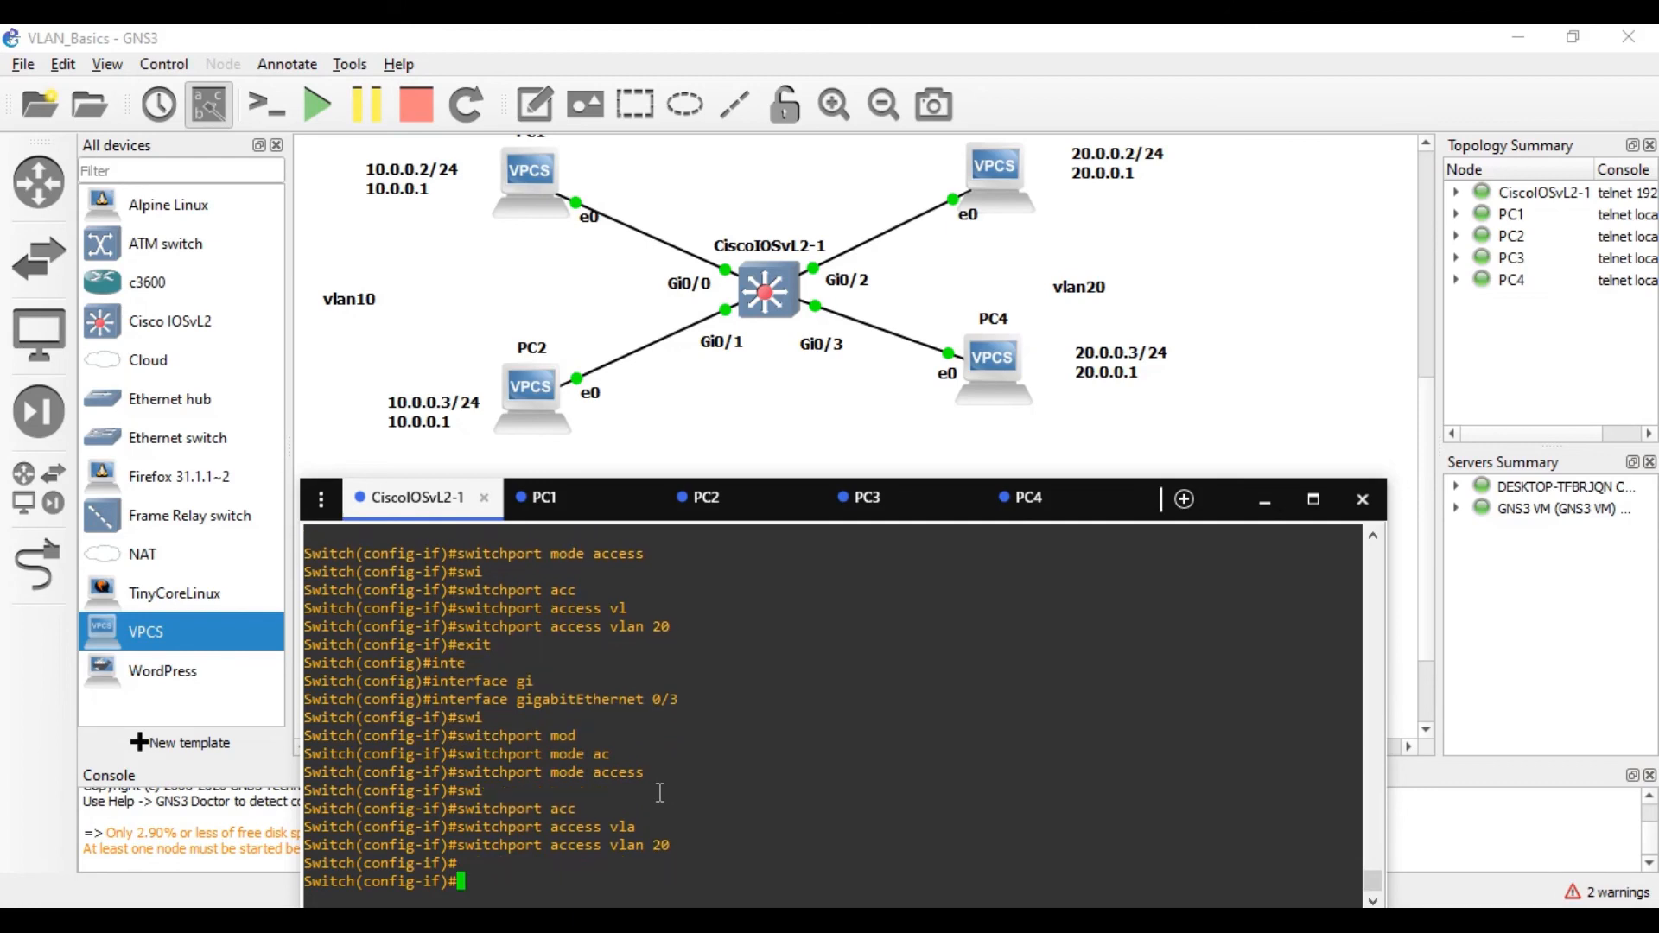
Leave configuration mode, exit the switch's console session and start a new session at its prompt
key(ctrl+z)
key(Return)
key(Return)
key(Return)
key(Return)
text(exit)
key(Return)
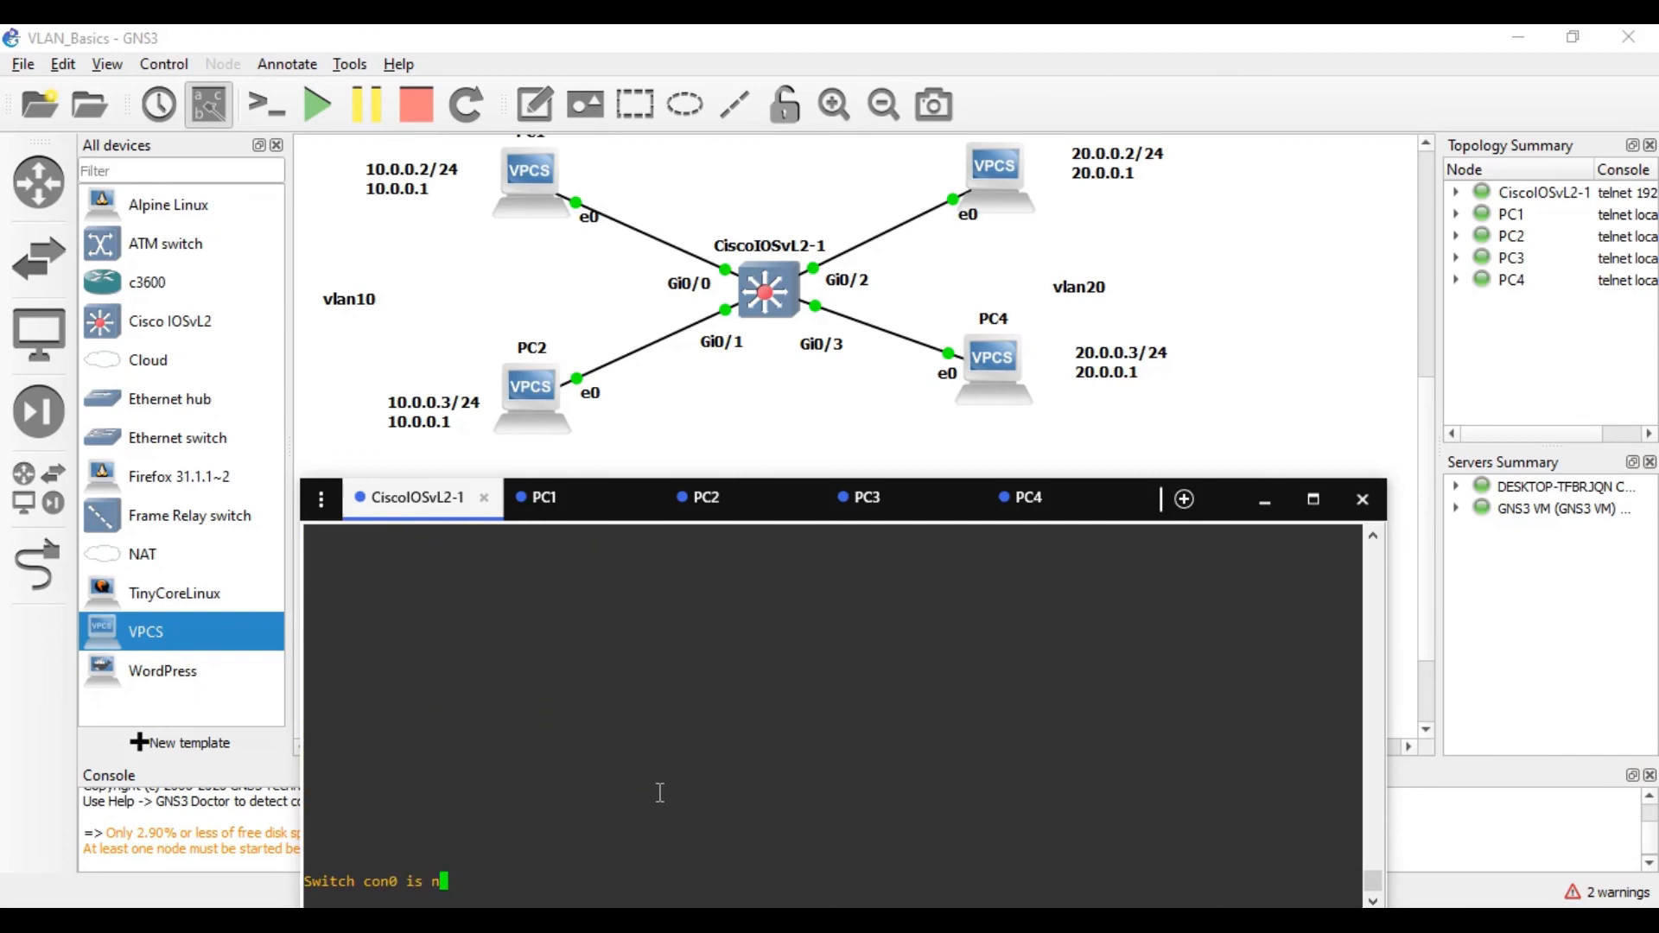
key(Return)
key(Return)
key(Return)
key(Return)
key(Return)
key(Return)
key(Return)
key(Return)
key(Return)
key(Return)
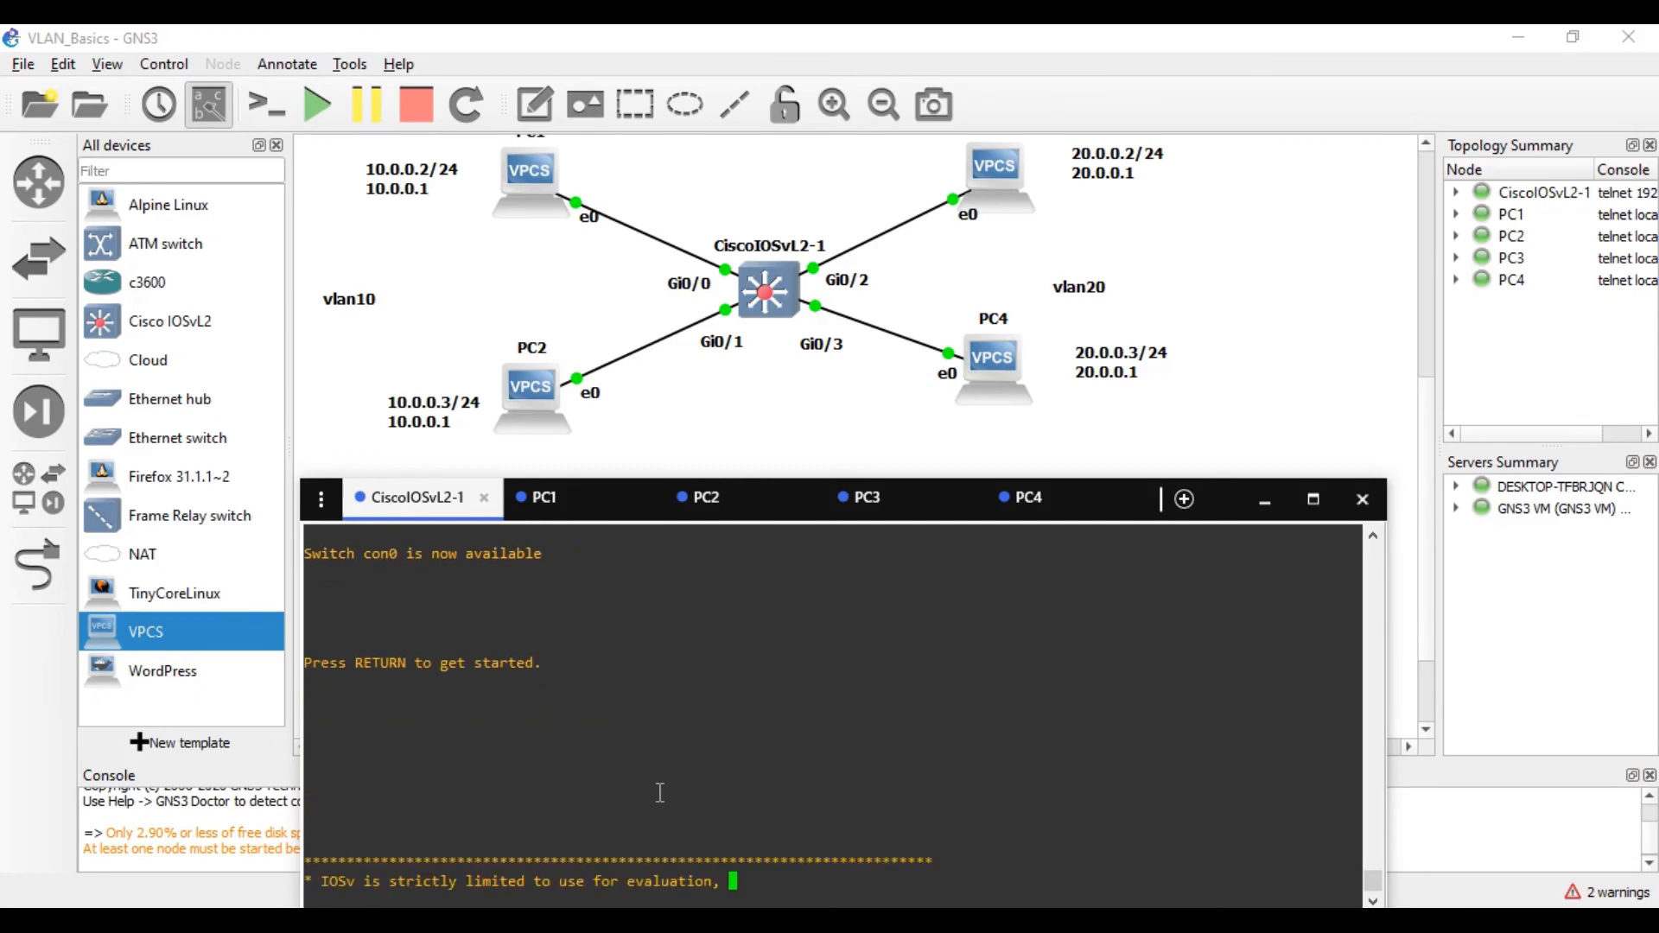
Display the switch's VLAN table with "show vlan" to check the port assignments
text(sho)
key(Tab)
text(vla)
key(Tab)
key(Return)
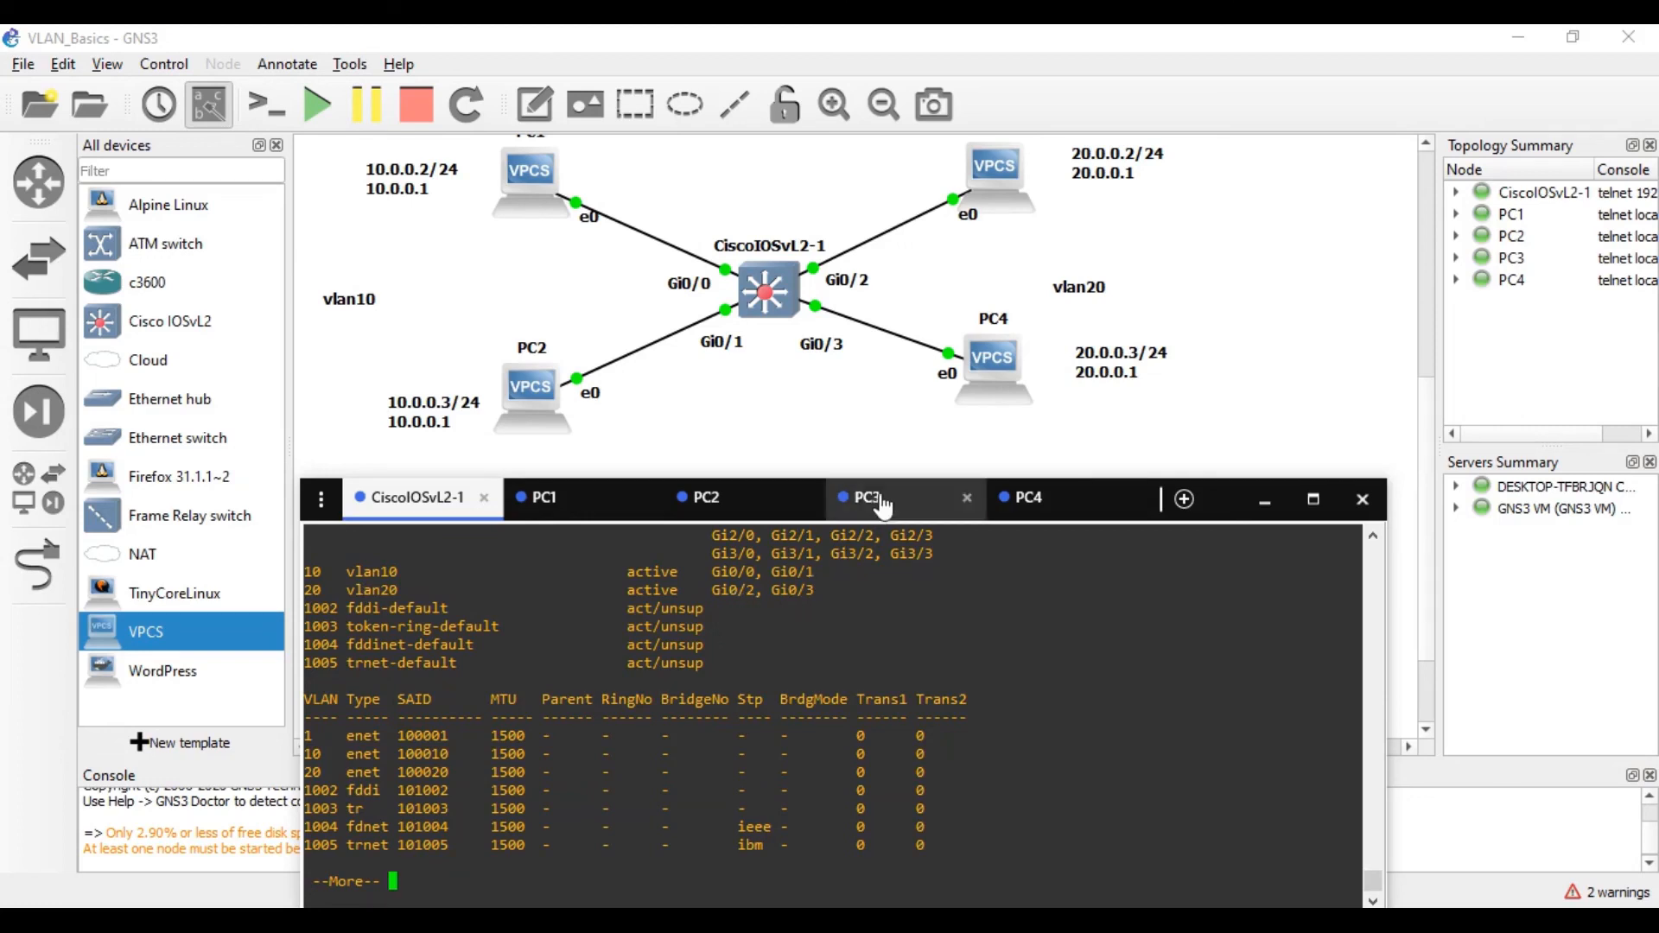
Ping 10.0.0.3 from PC1 to test connectivity within VLAN 10
click(570, 499)
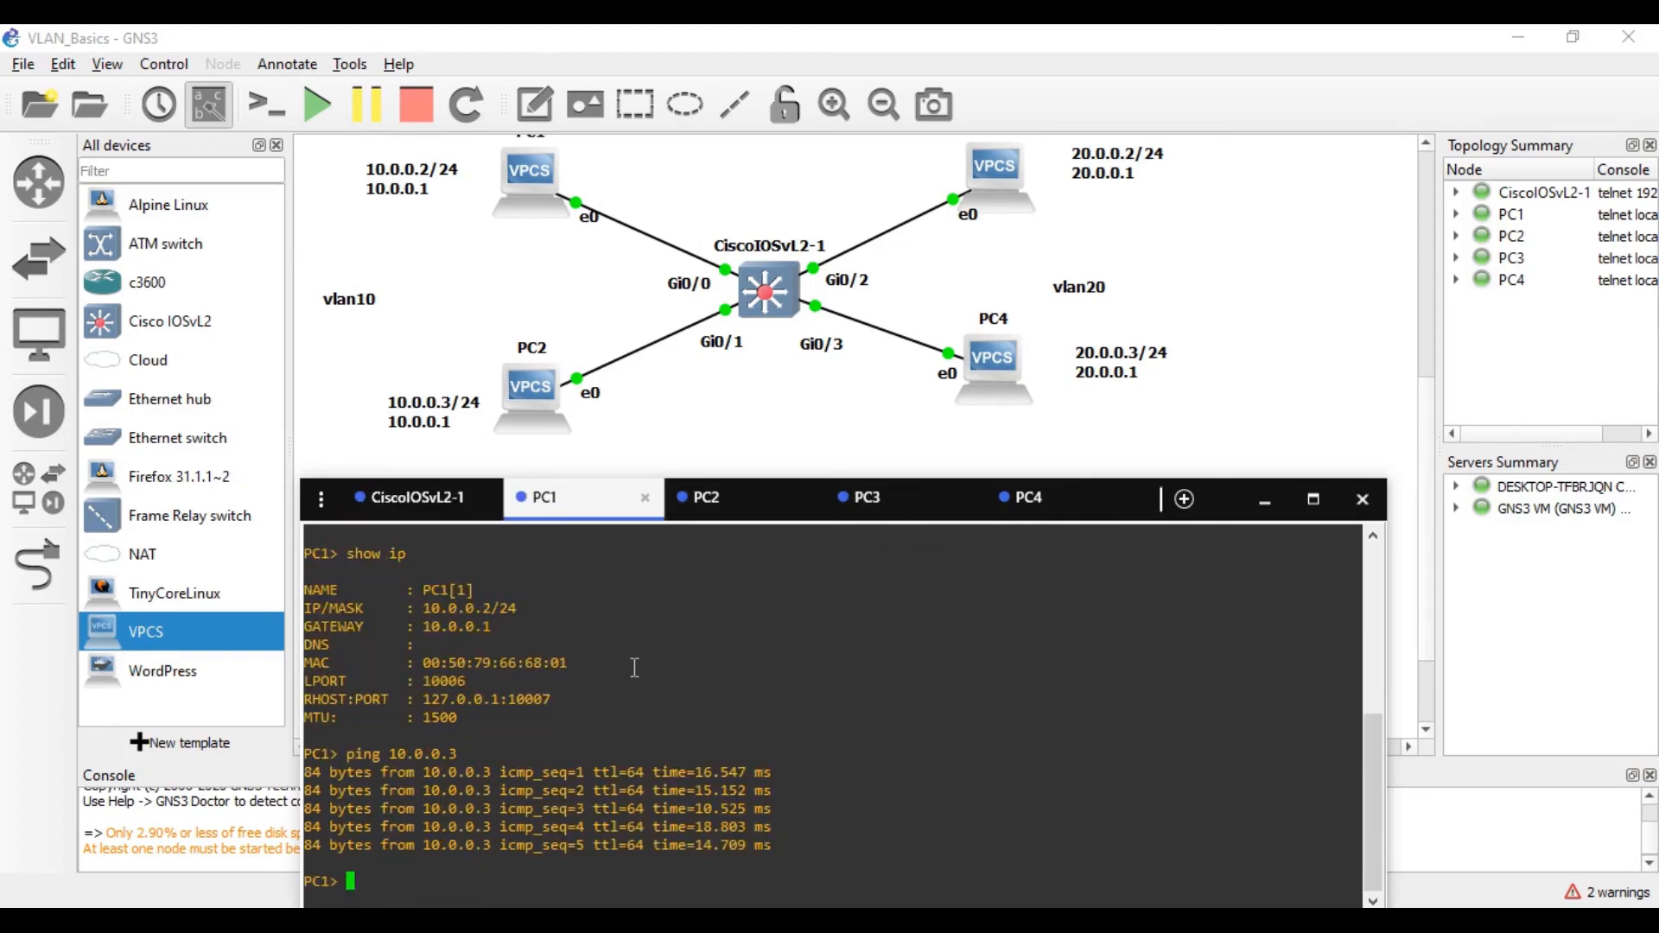
text(ping 10.0.0.3)
key(Return)
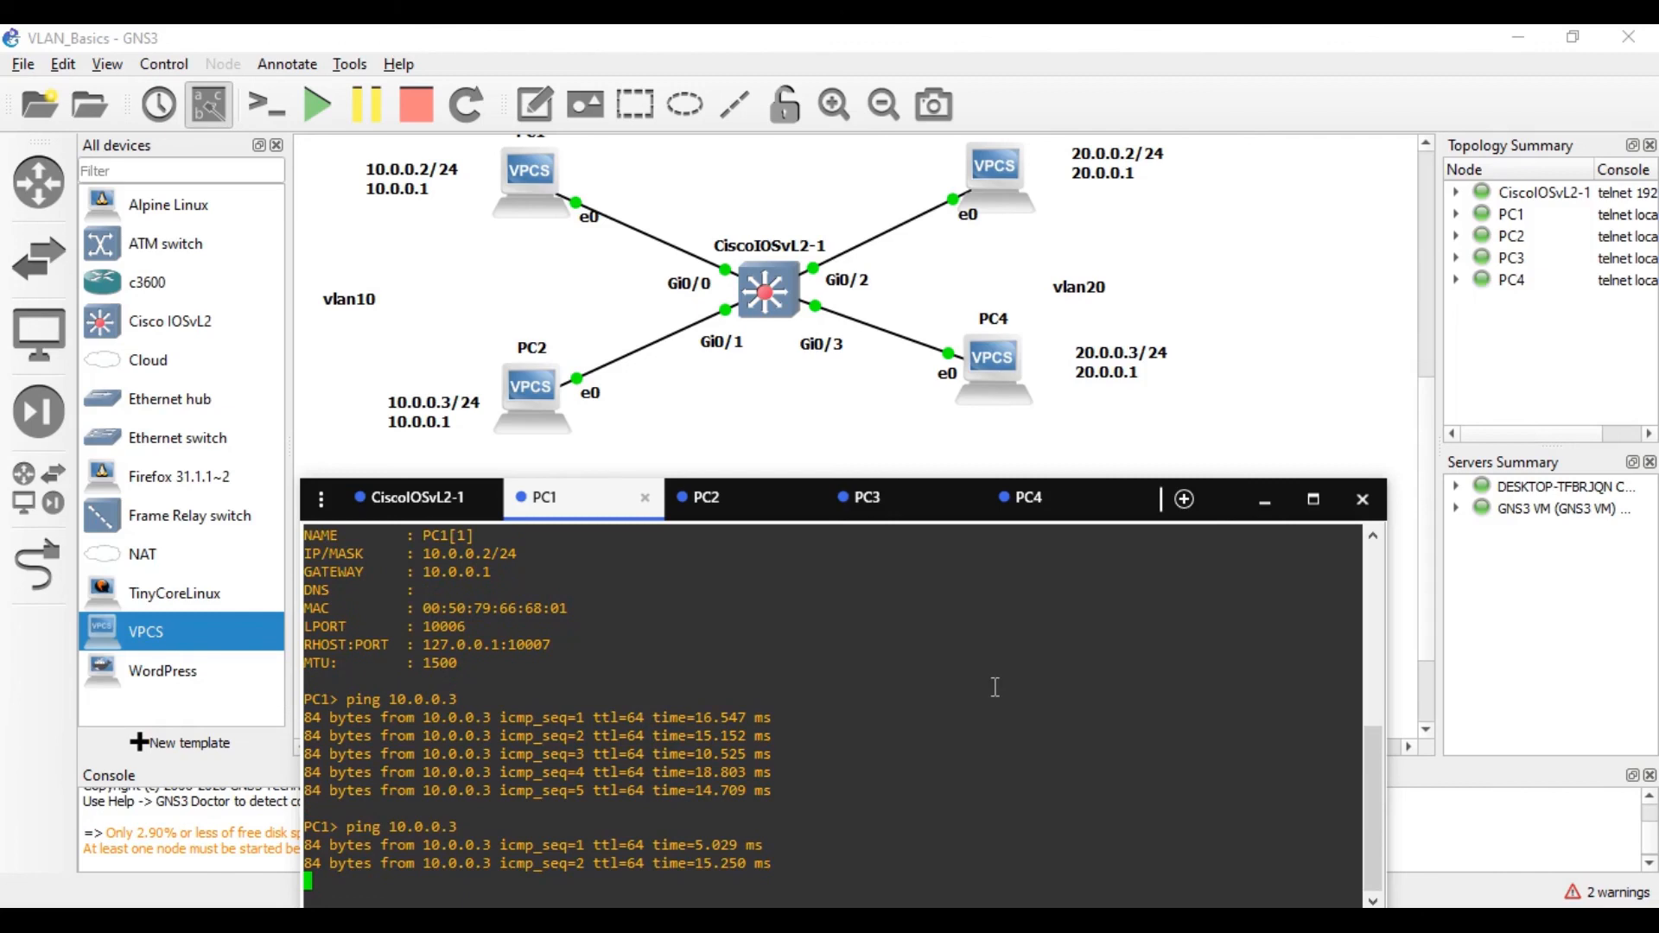
Ping 20.0.0.3 from PC3 to test connectivity within VLAN 20
click(899, 505)
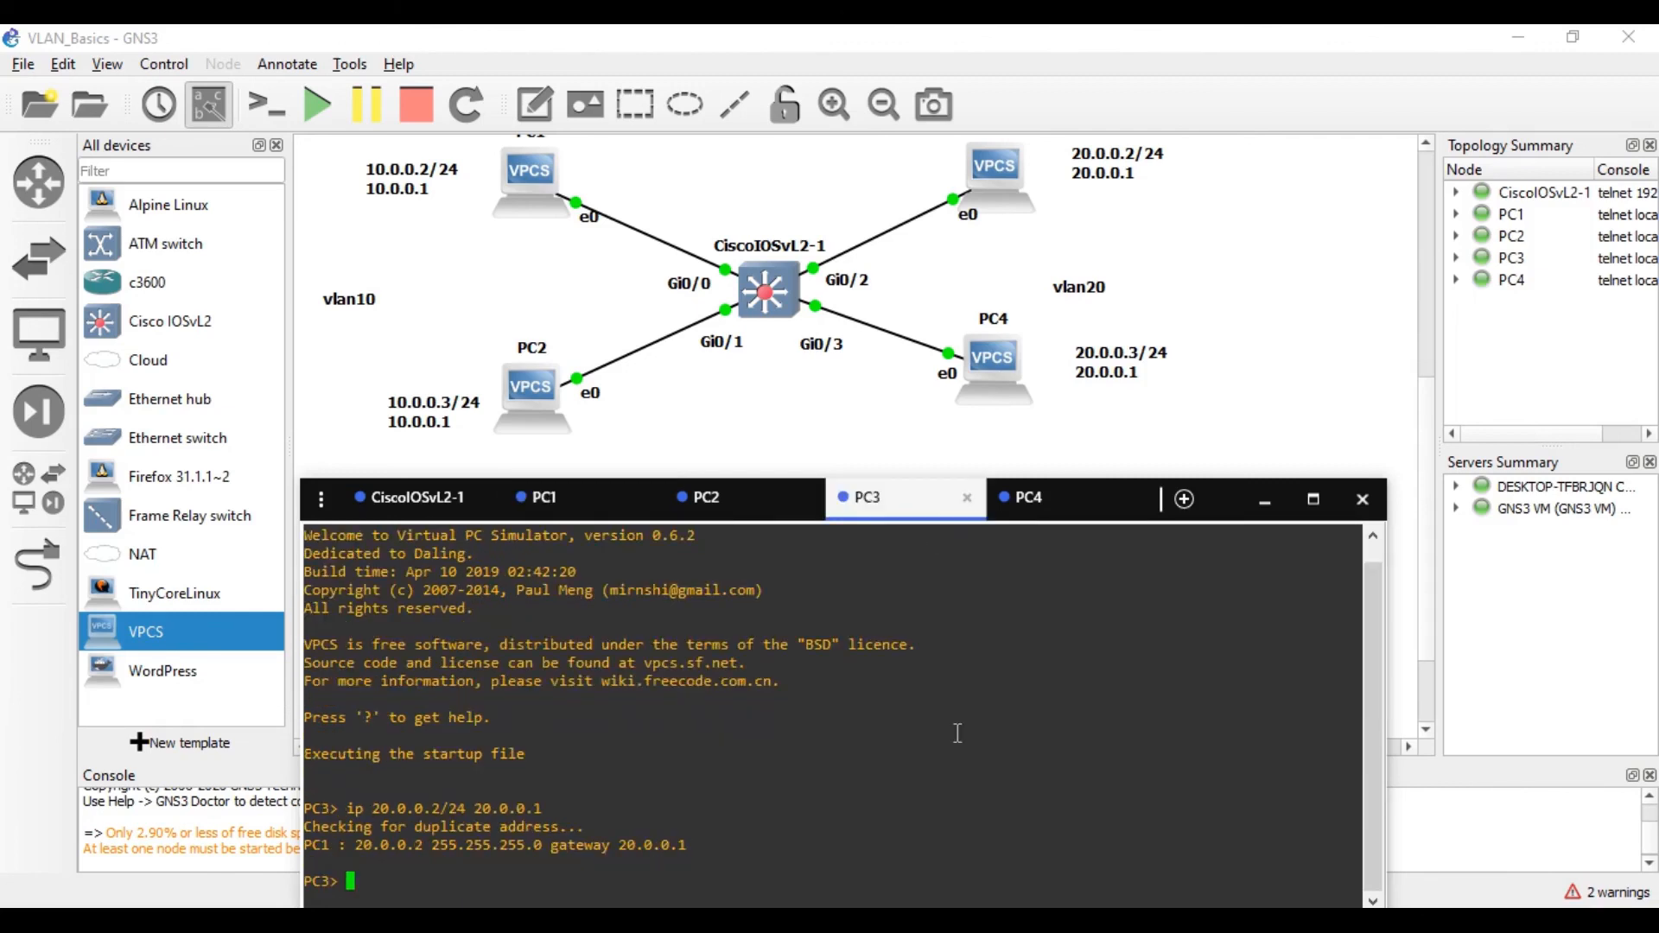
text(ping 20.0.0.3)
key(Return)
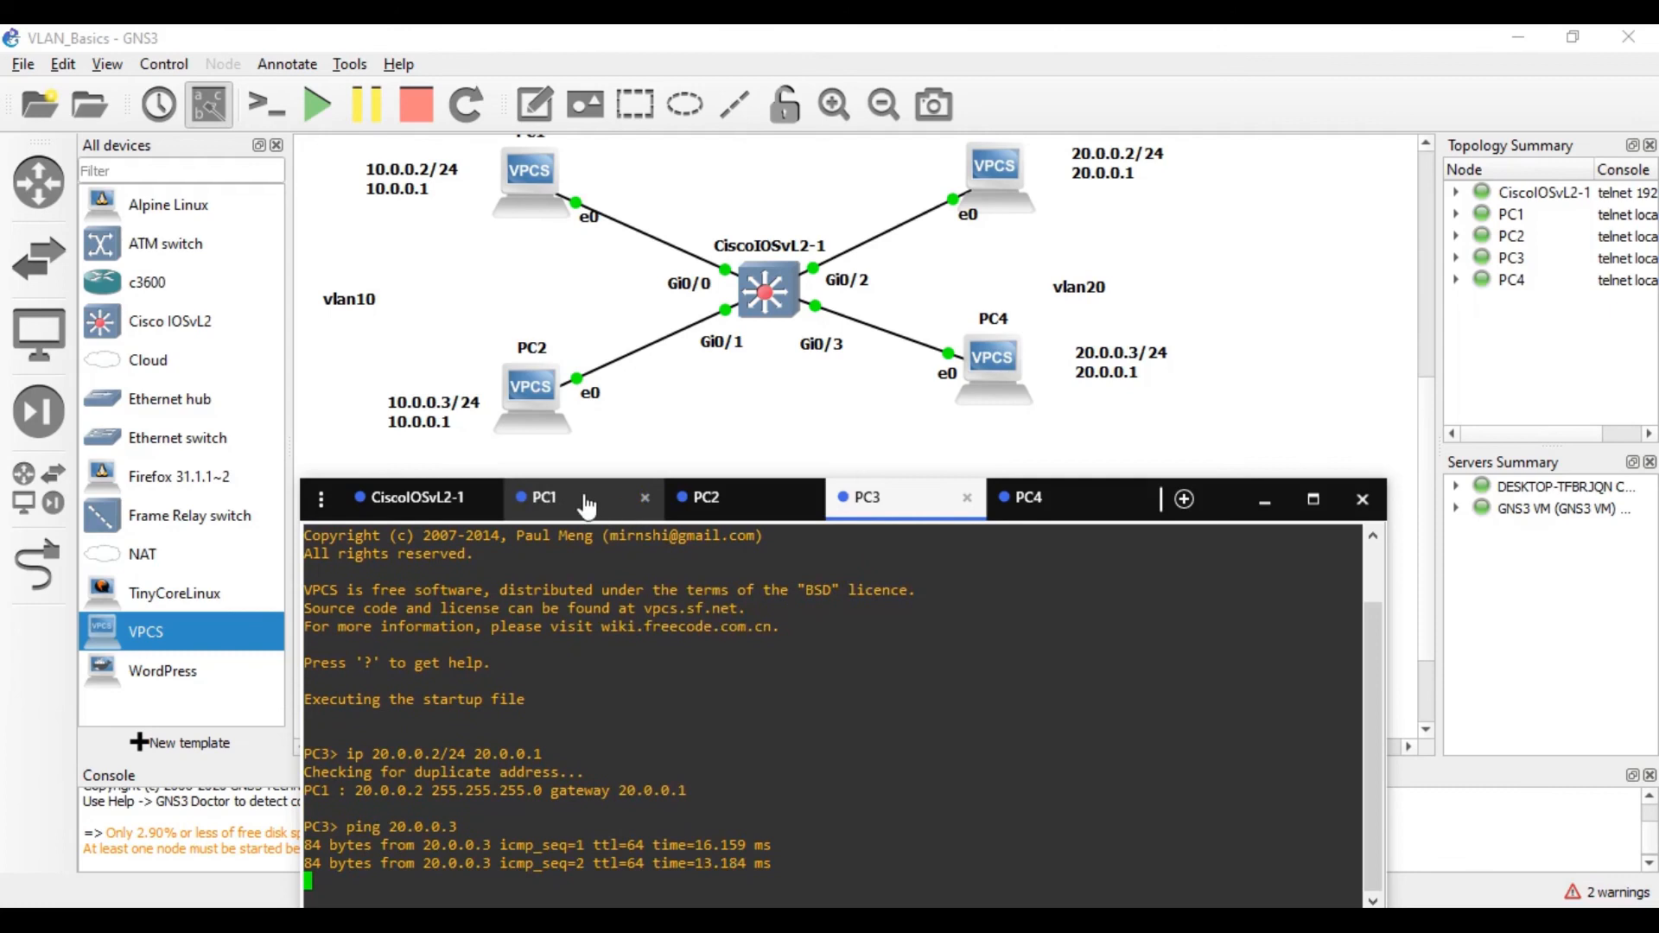
Ping 20.0.0.2 from PC1 to test reachability from VLAN 10 to VLAN 20
click(586, 505)
text(pin)
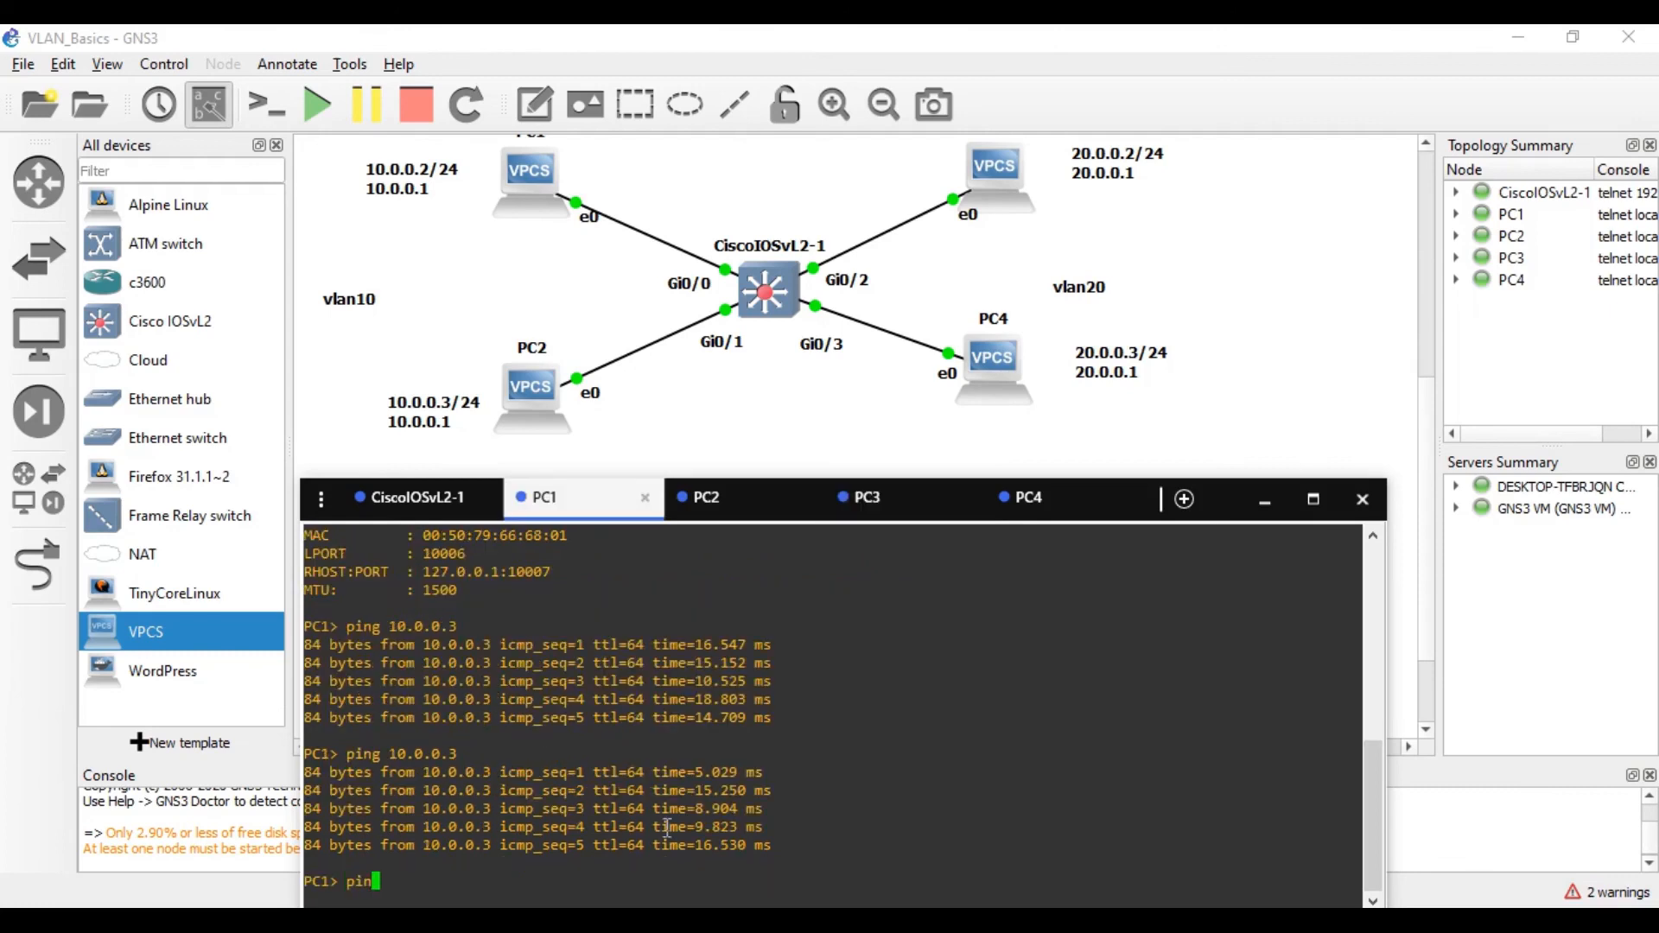
text(g 20.0.0.1)
key(BackSpace)
text(2)
key(Return)
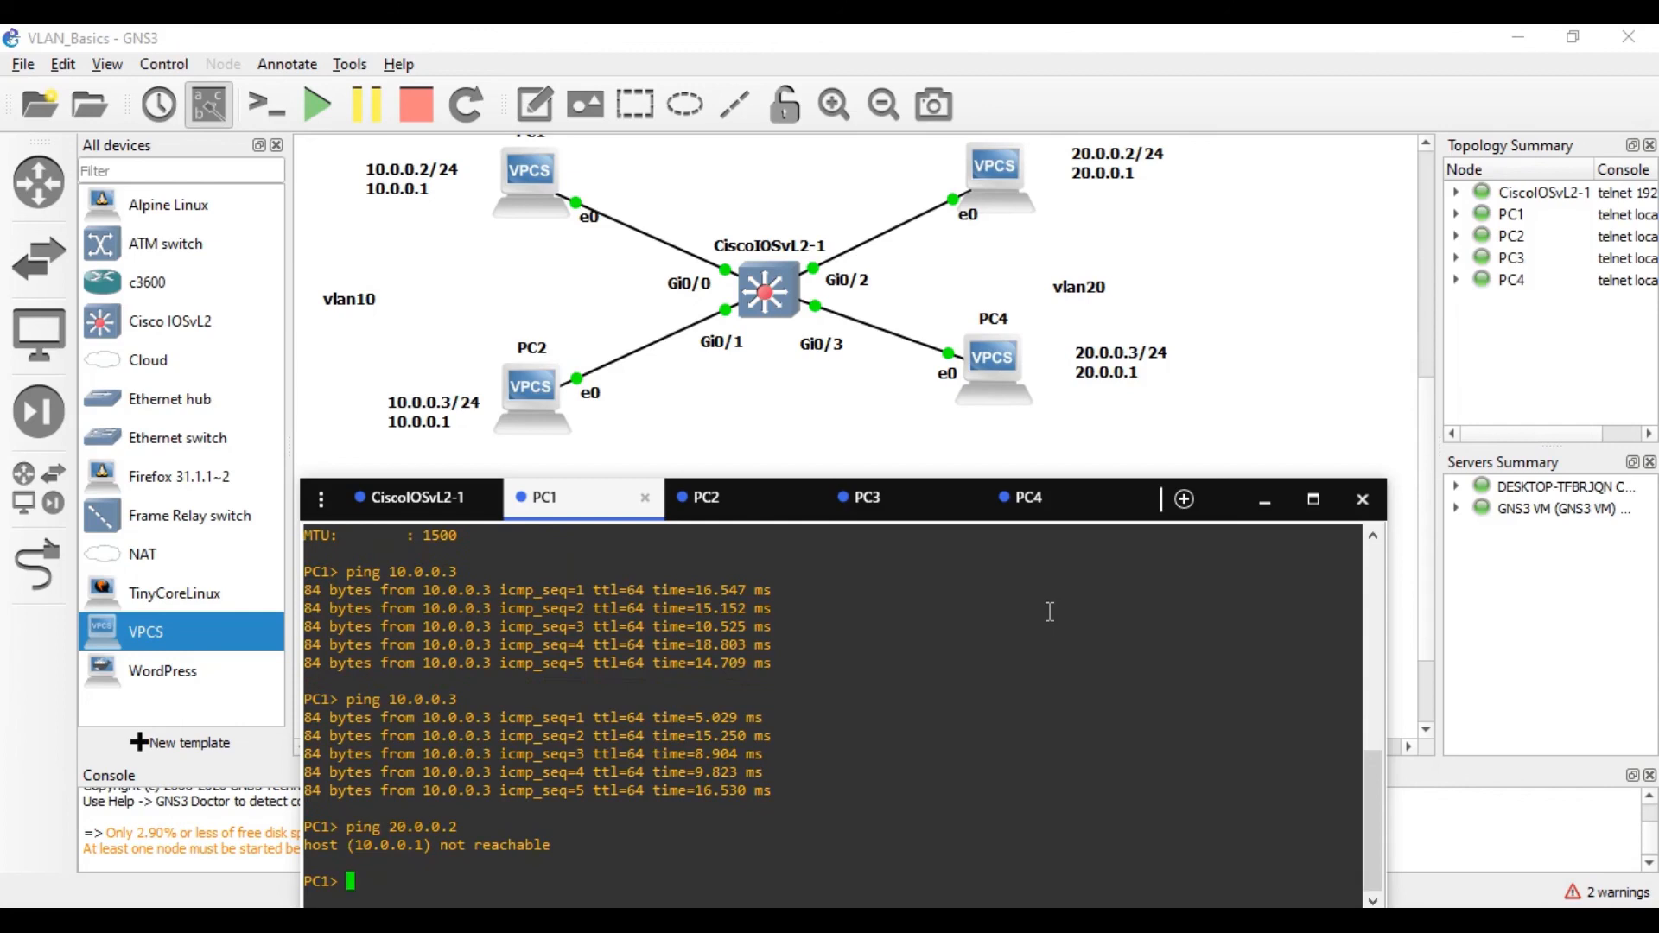
Ping 10.0.0.2 from PC3 to test reachability from VLAN 20 to VLAN 10
click(898, 499)
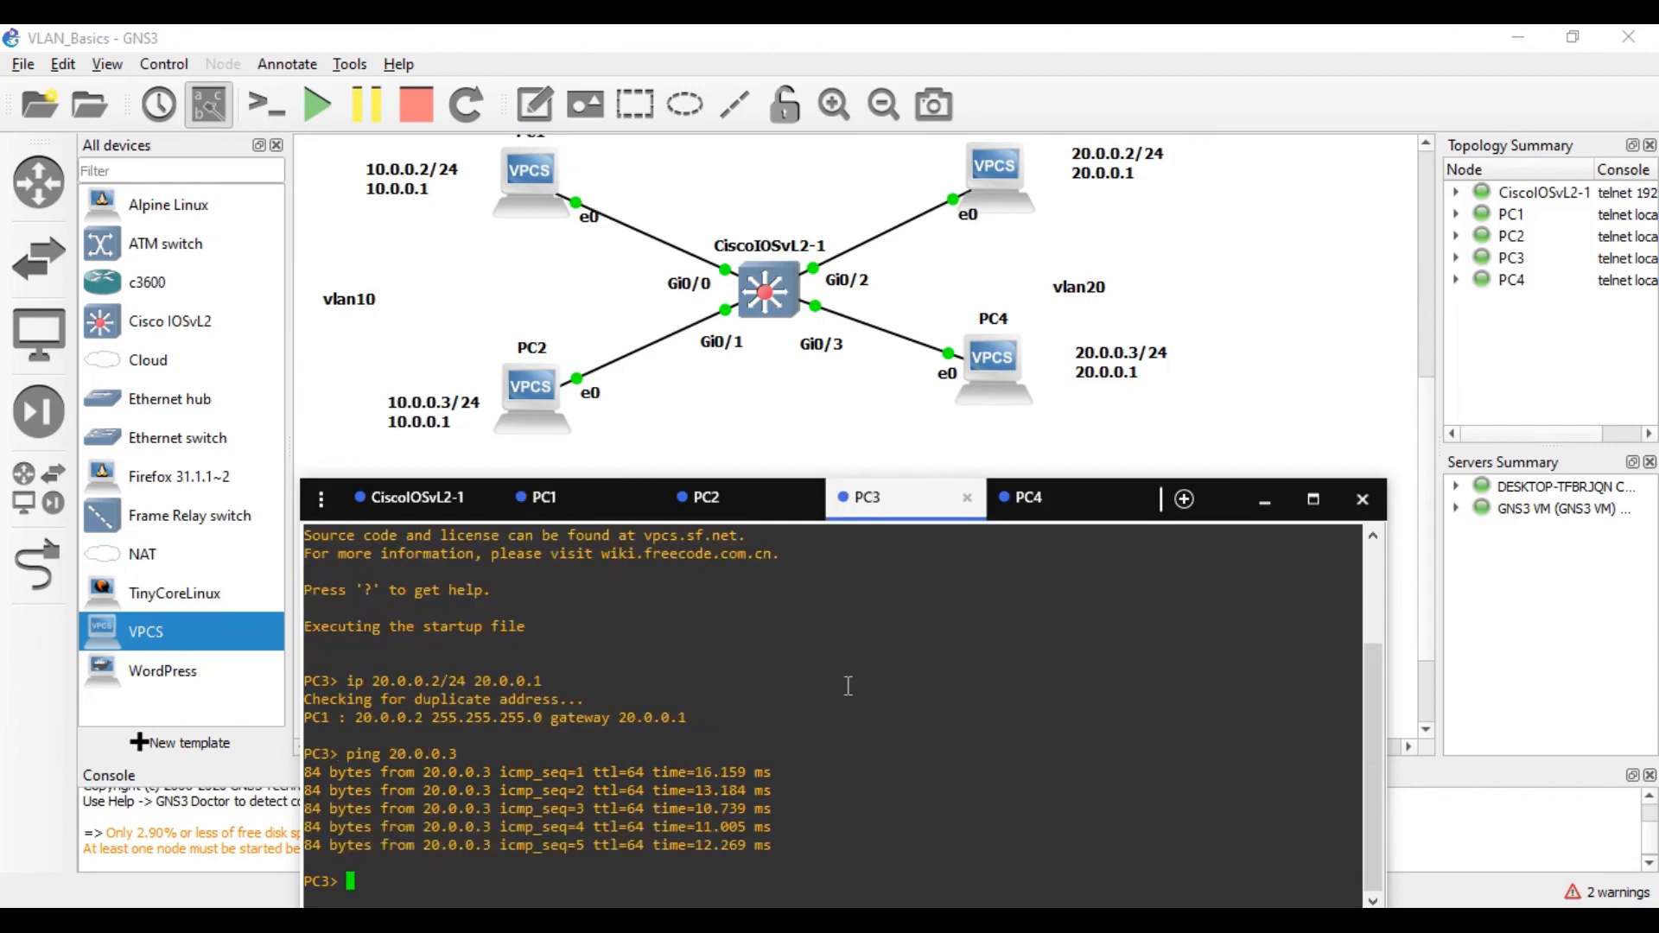
text(ping 10.0.0.2)
key(Return)
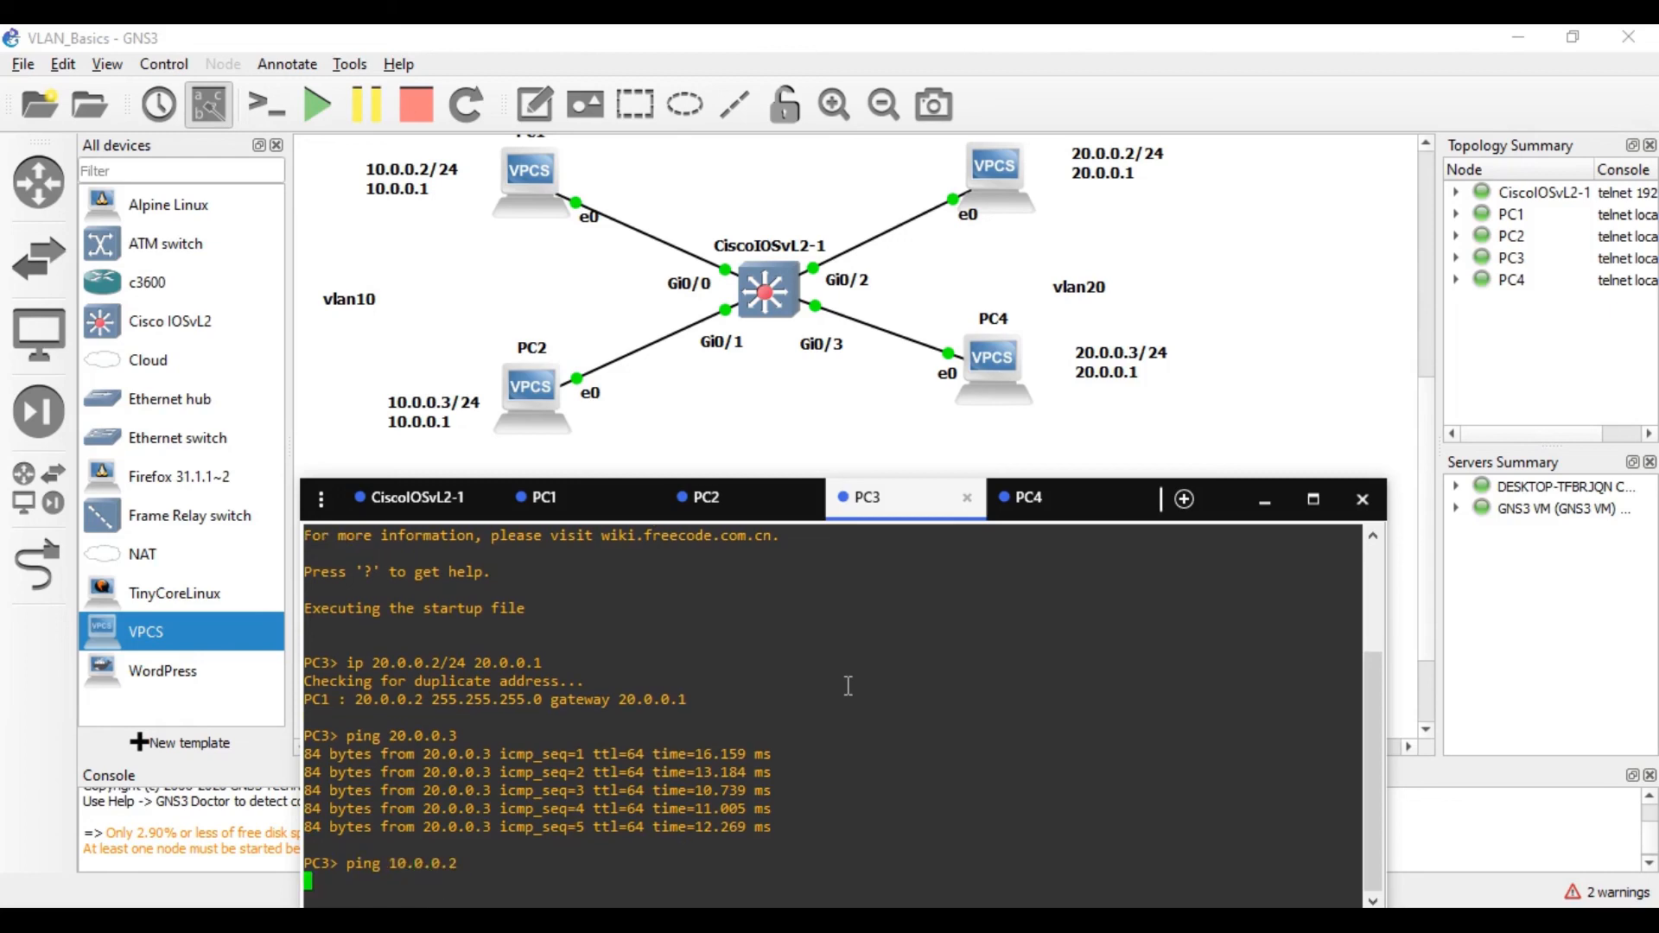